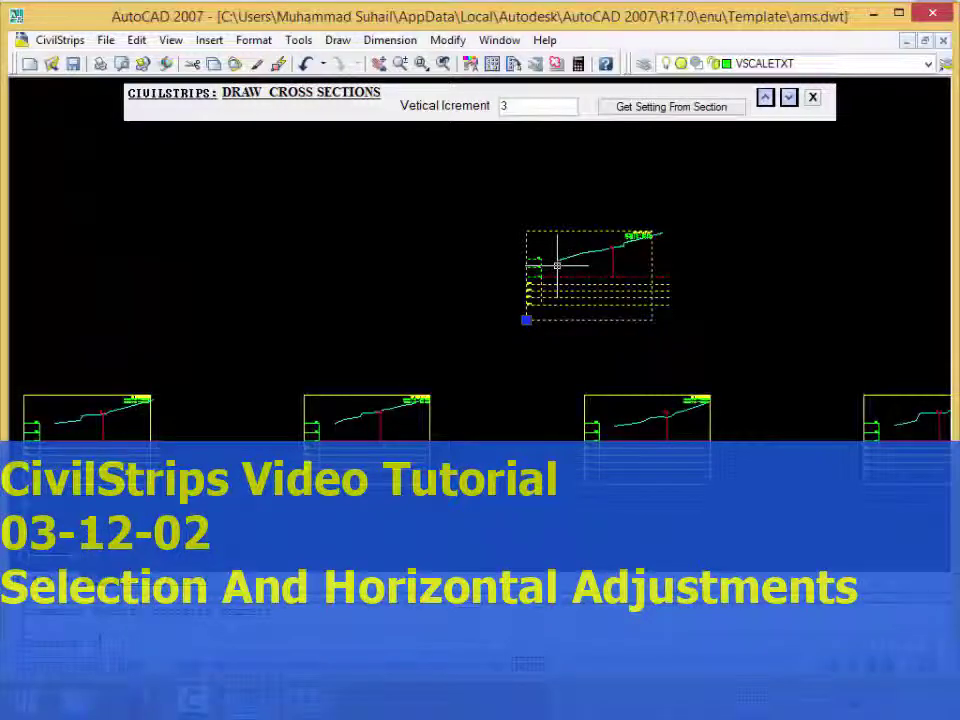
Erase the stray cross-section and explode all 81 section blocks with X
type("e")
key("Return")
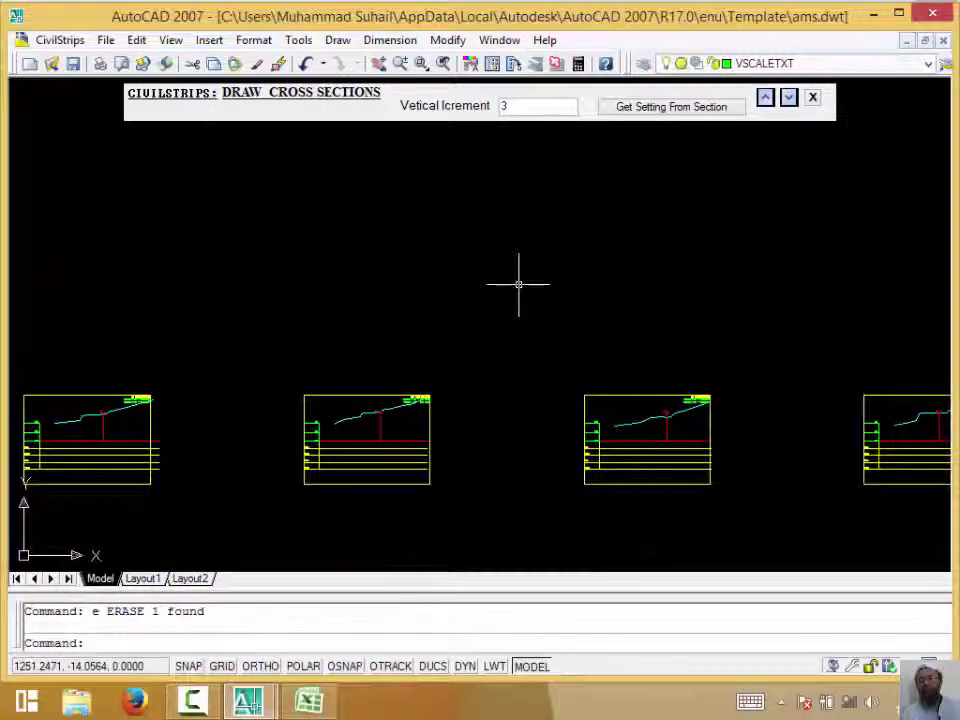
scroll(518, 284, "down", 5)
left_click(654, 238)
left_click(383, 371)
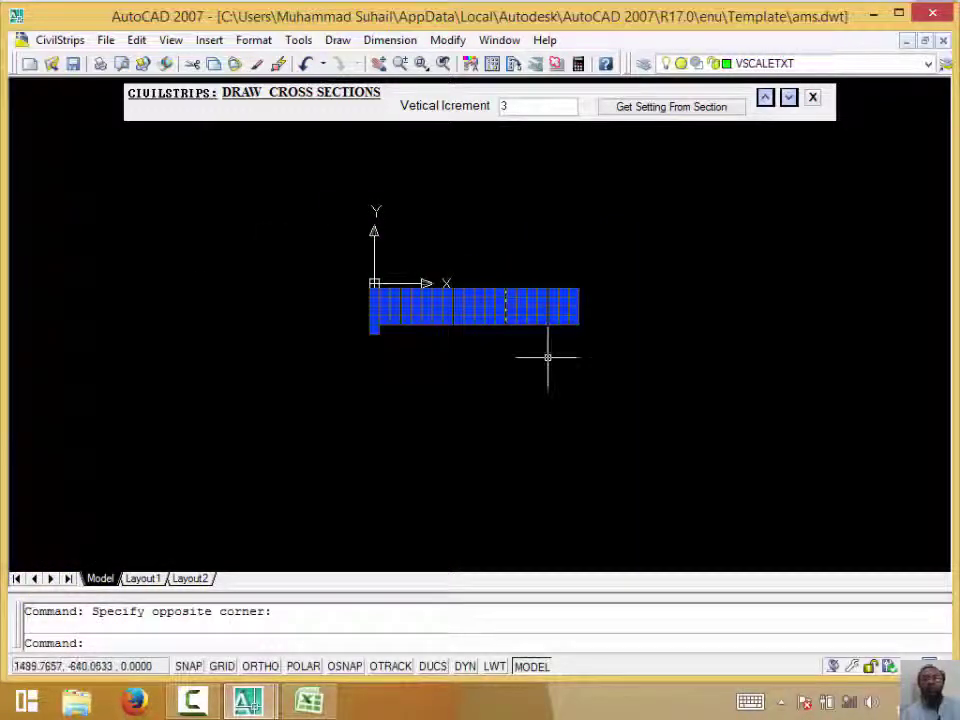
type("x")
key("Return")
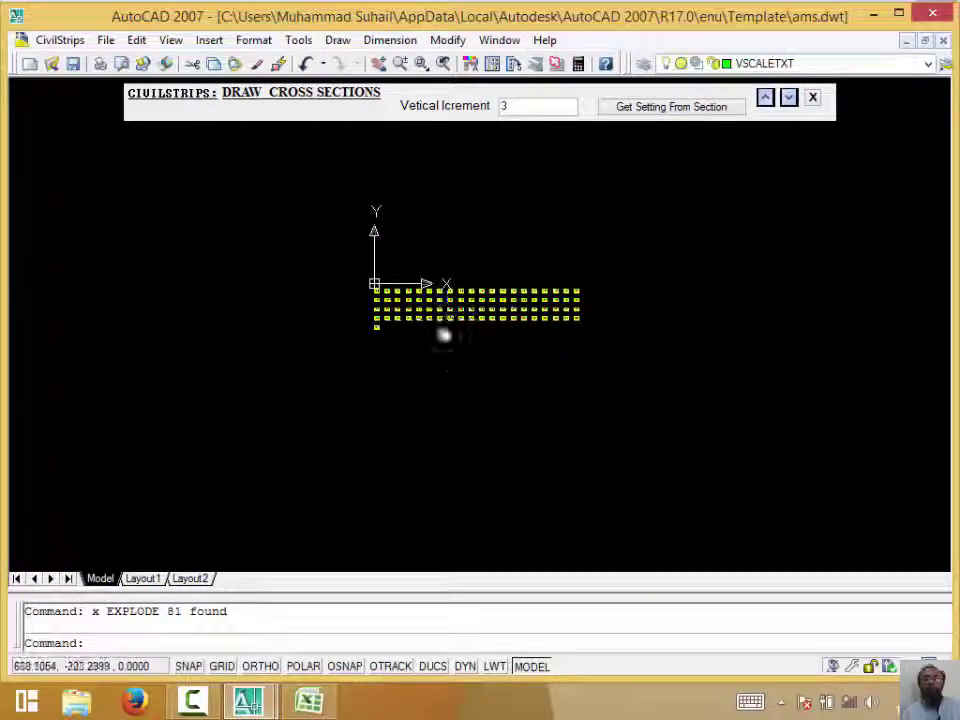
Run PURGE to list unused blocks such as Cst TmpBlk-1 to Cst TmpBlk-108
middle_click_drag(444, 332, 484, 450)
scroll(484, 450, "up", 2)
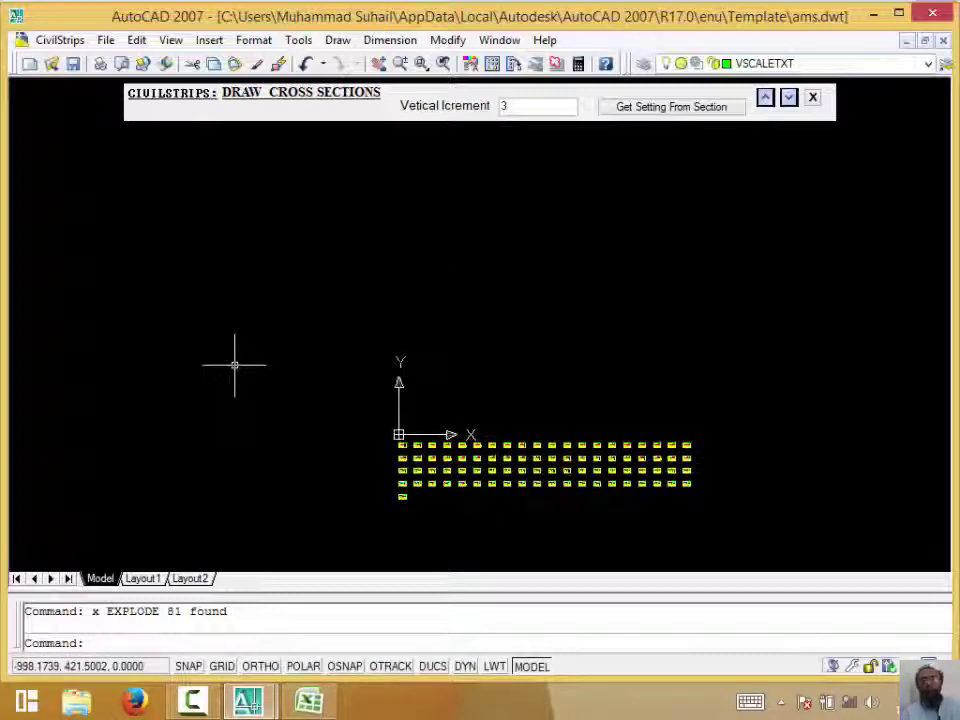
type("vp")
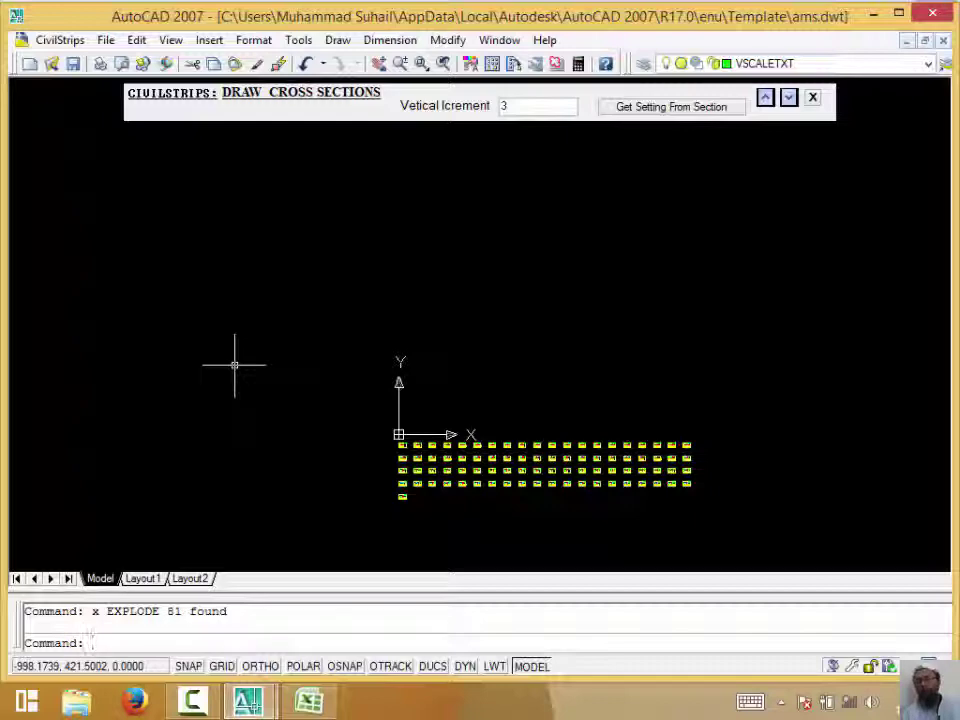
type("u")
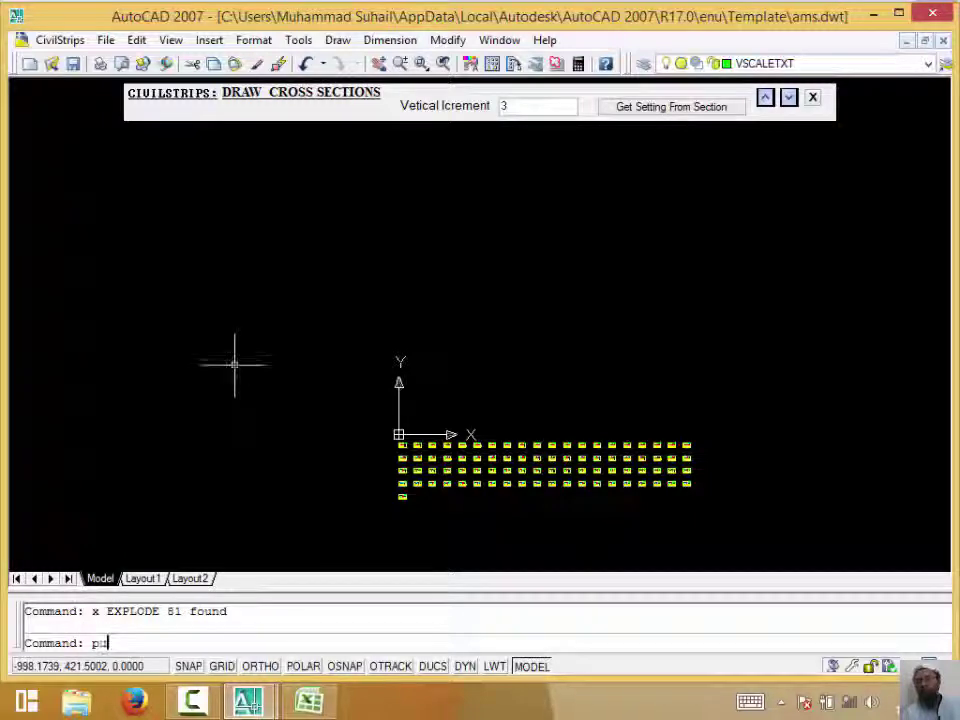
type("rge")
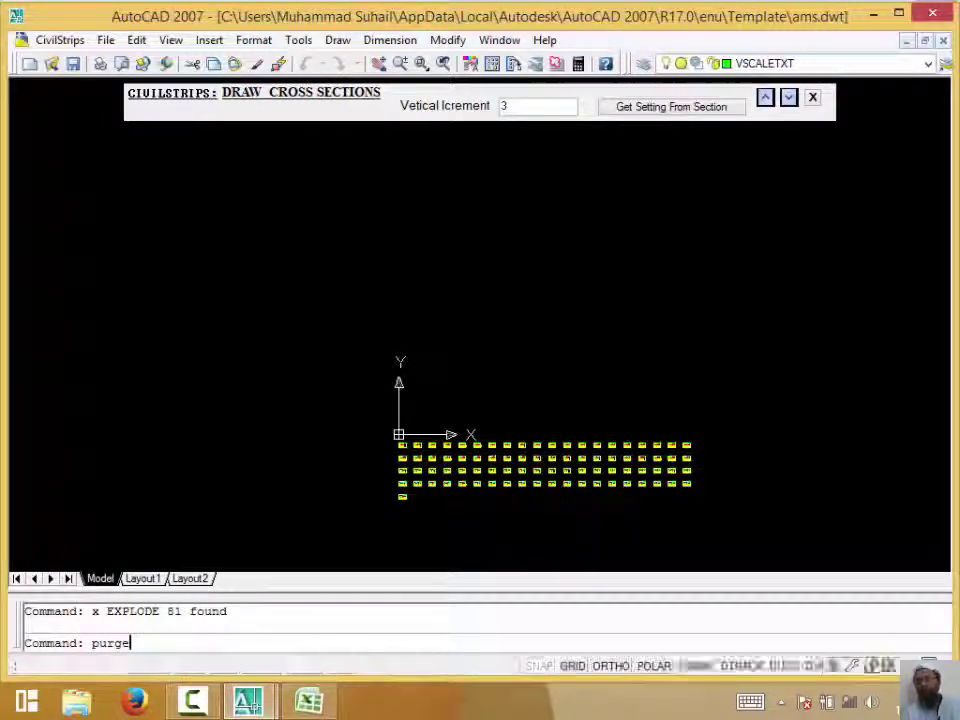
key("Return")
Purge all unused items, including the Cst TmpBlk blocks, using Purge All and Yes to All
double_click(362, 250)
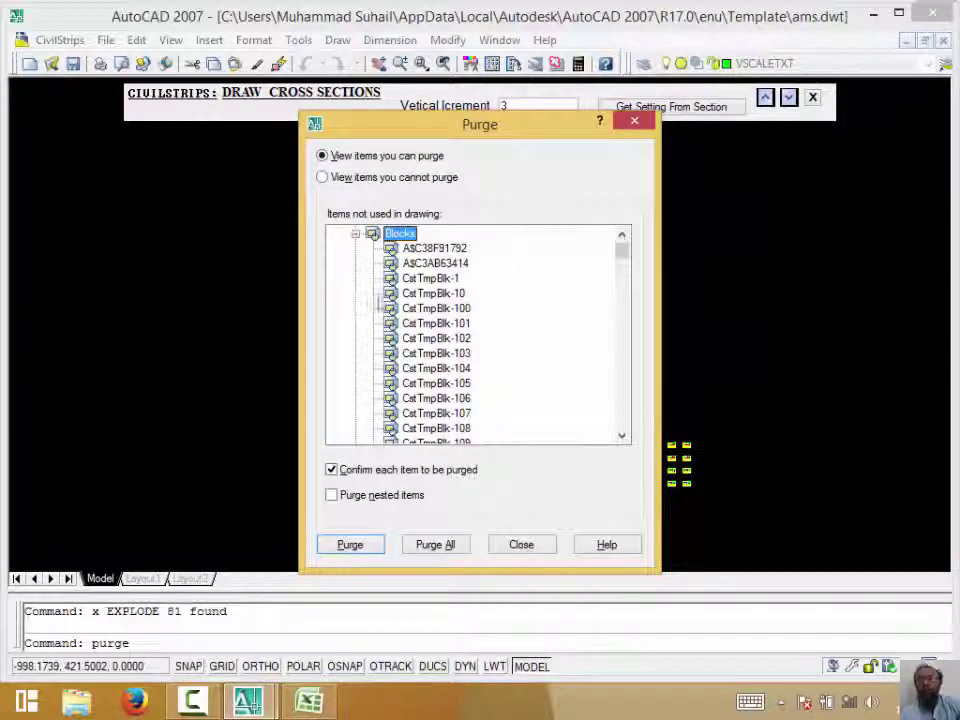
left_click(432, 545)
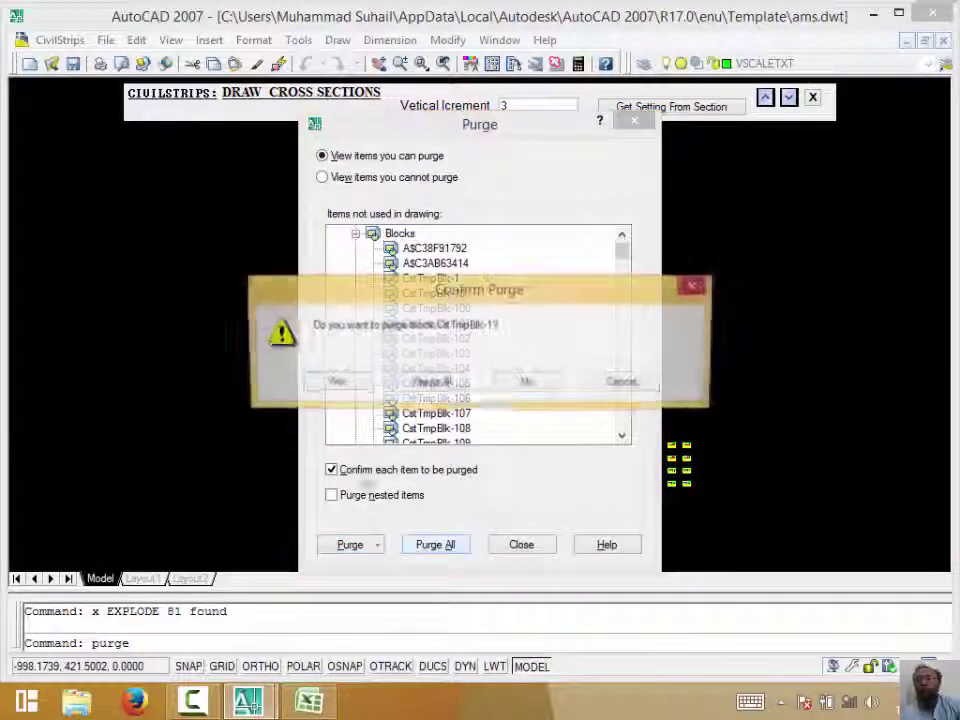
left_click(431, 382)
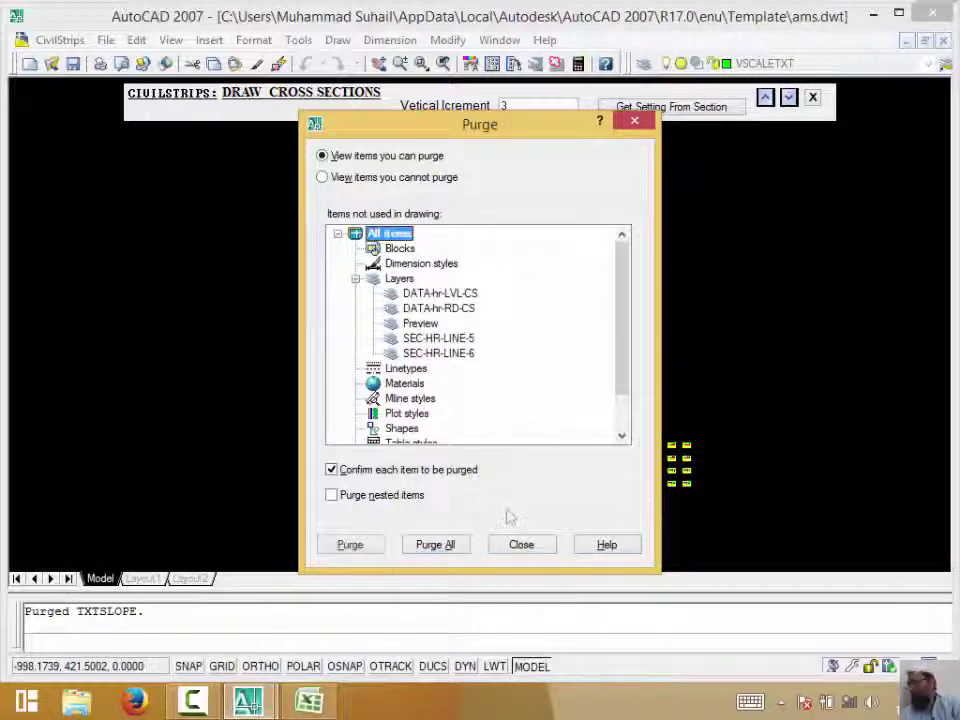
left_click(519, 545)
scroll(443, 488, "up", 3)
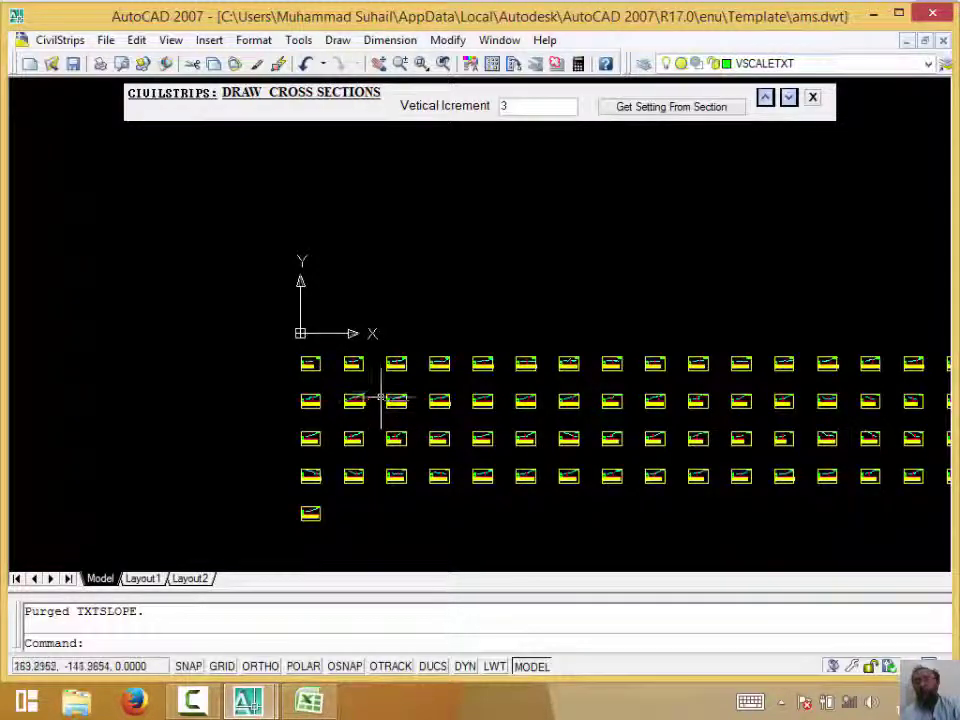
mouse_move(484, 366)
middle_mouse_down()
mouse_move(222, 324)
mouse_move(212, 400)
middle_mouse_up()
scroll(212, 400, "up", 2)
scroll(213, 405, "up", 4)
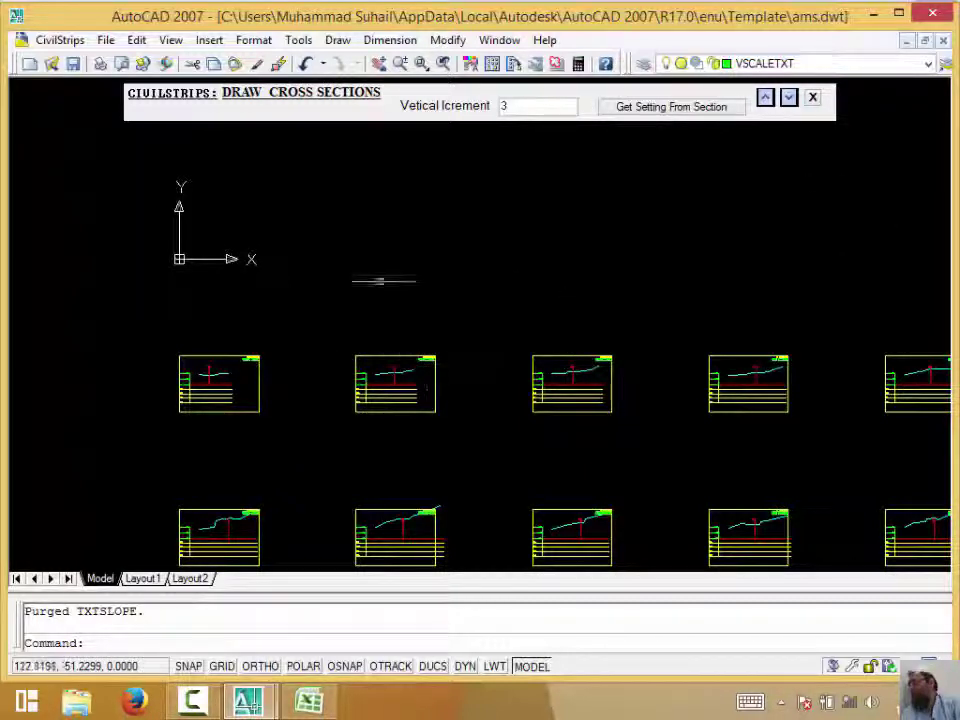
Show CivilStrips Design Tools > Adjustment > Horizontal and the Design Tools ListBox
left_click(812, 97)
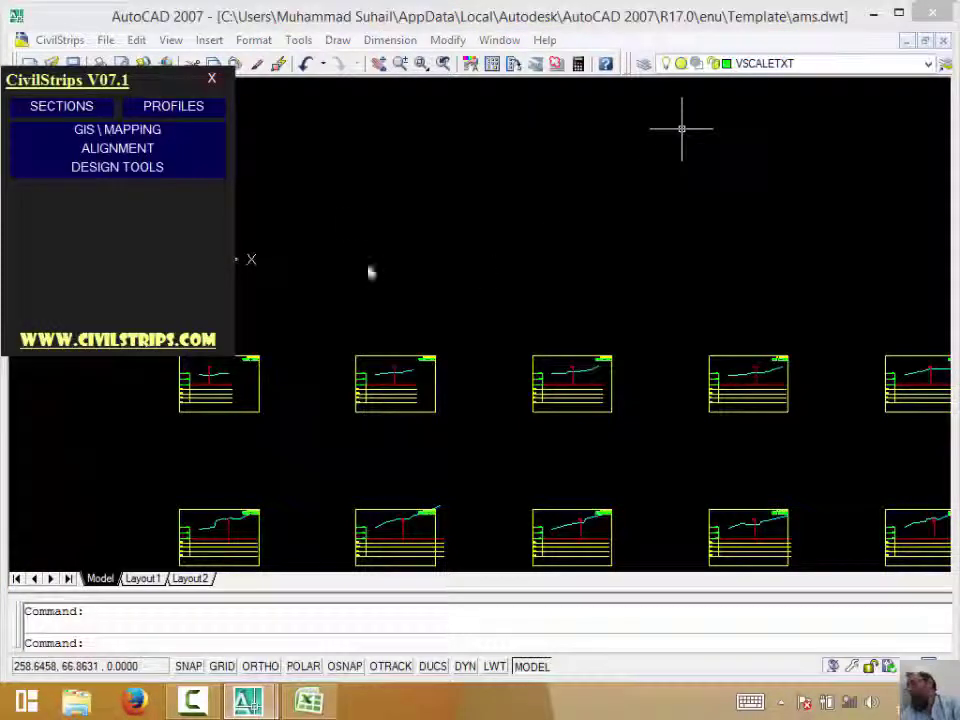
left_click(80, 175)
mouse_move(44, 186)
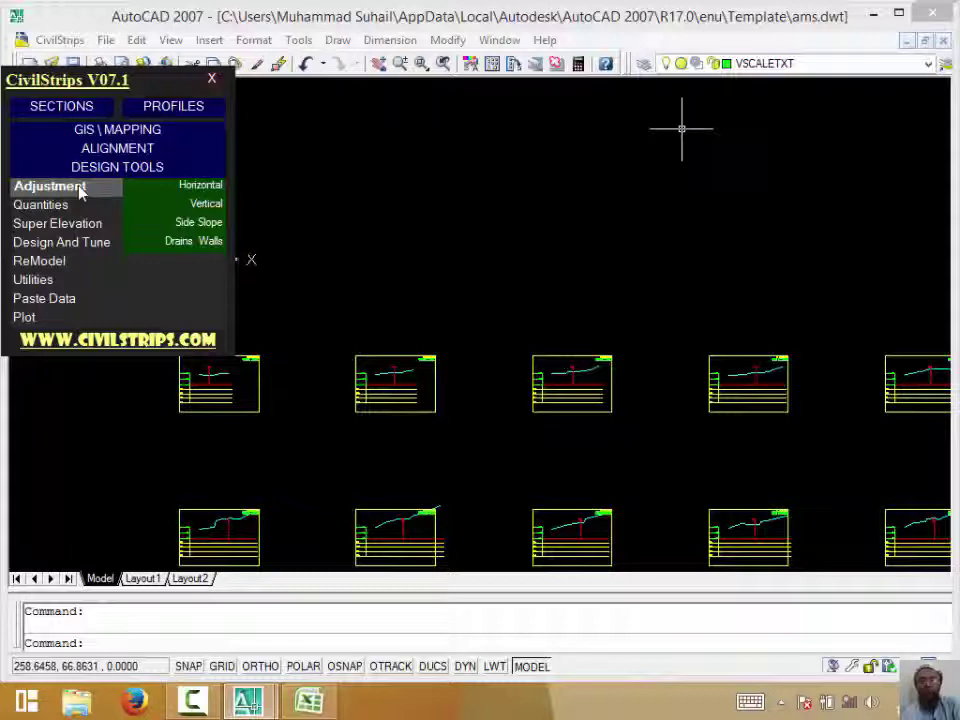
left_click(190, 188)
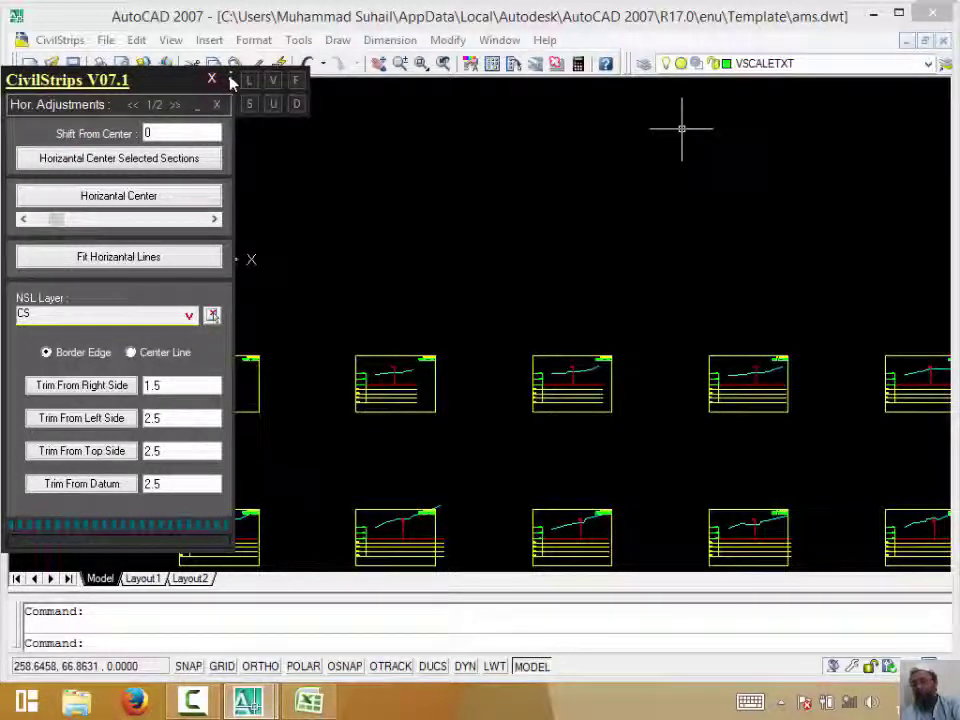
left_click(249, 82)
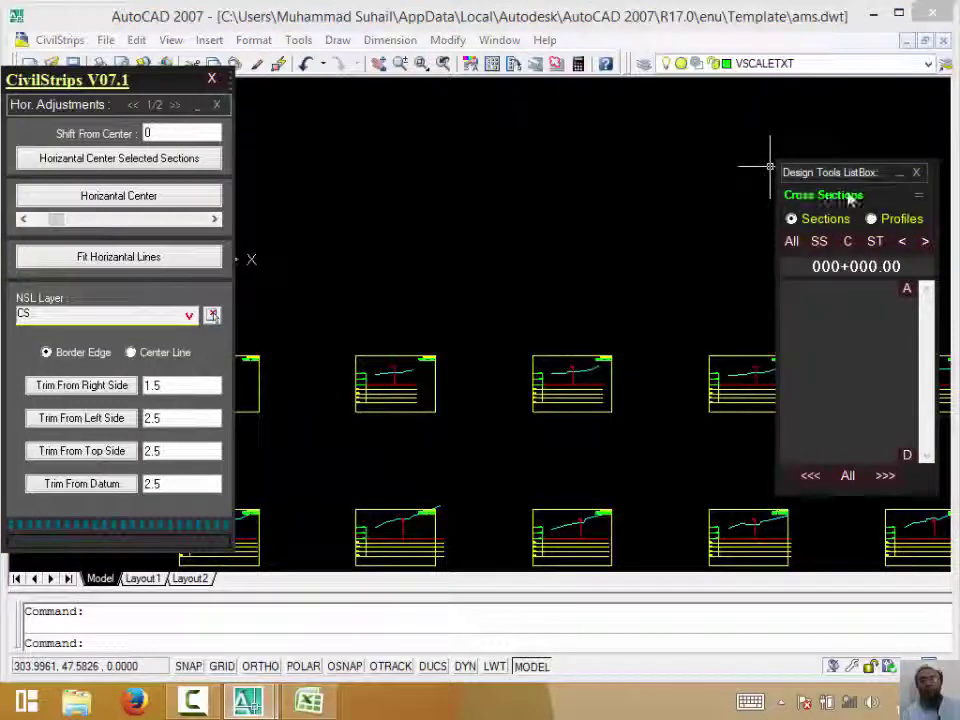
Switch the ListBox item type to Profiles and back to Sections
left_click(883, 217)
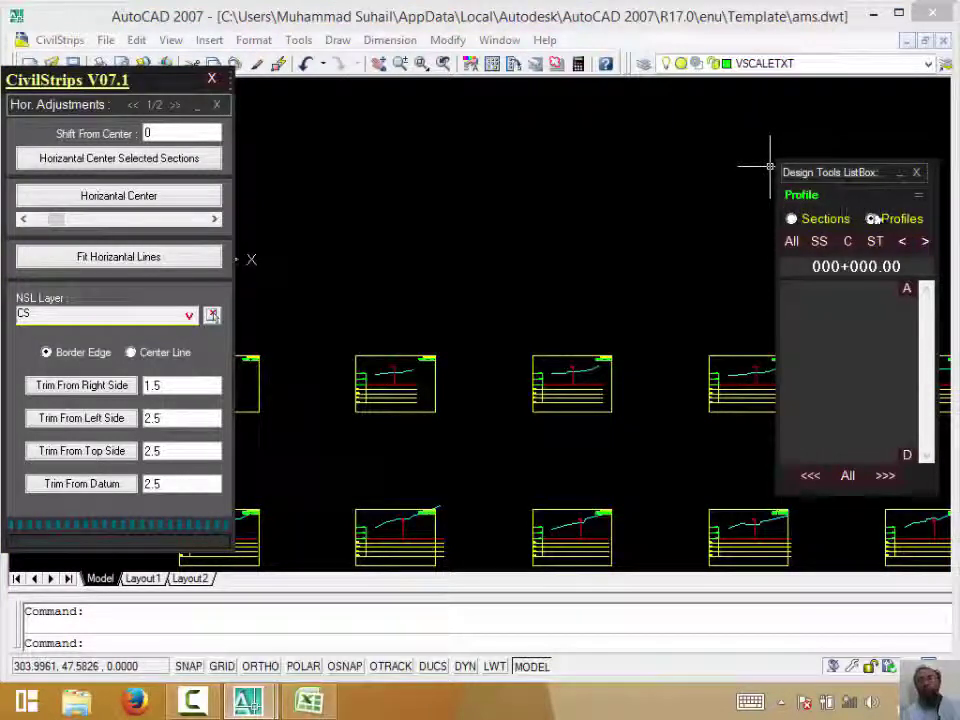
left_click(920, 198)
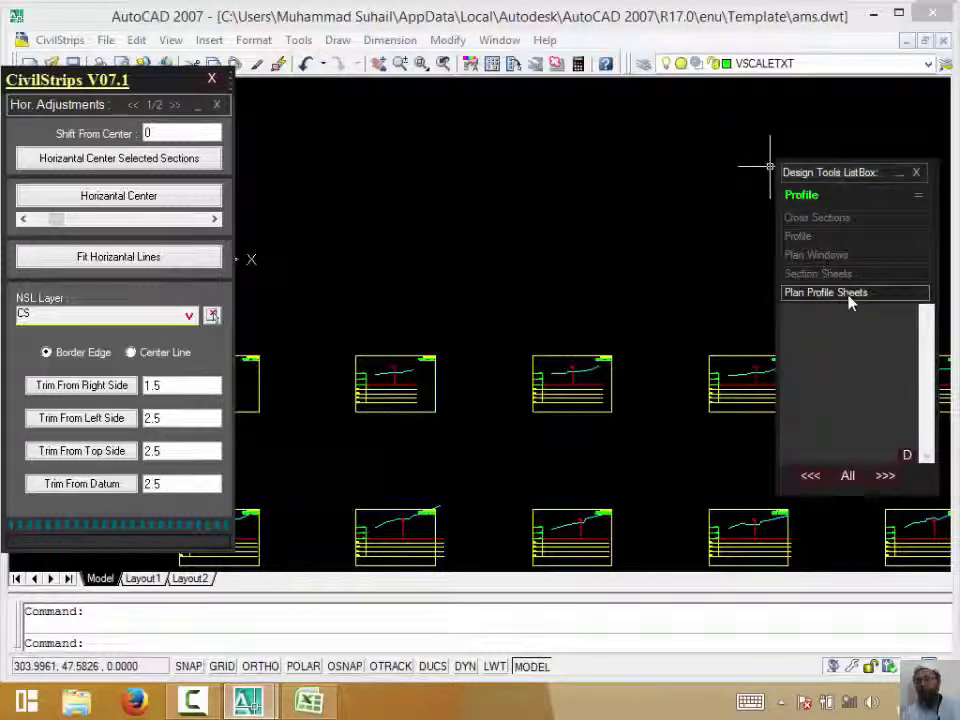
left_click(886, 295)
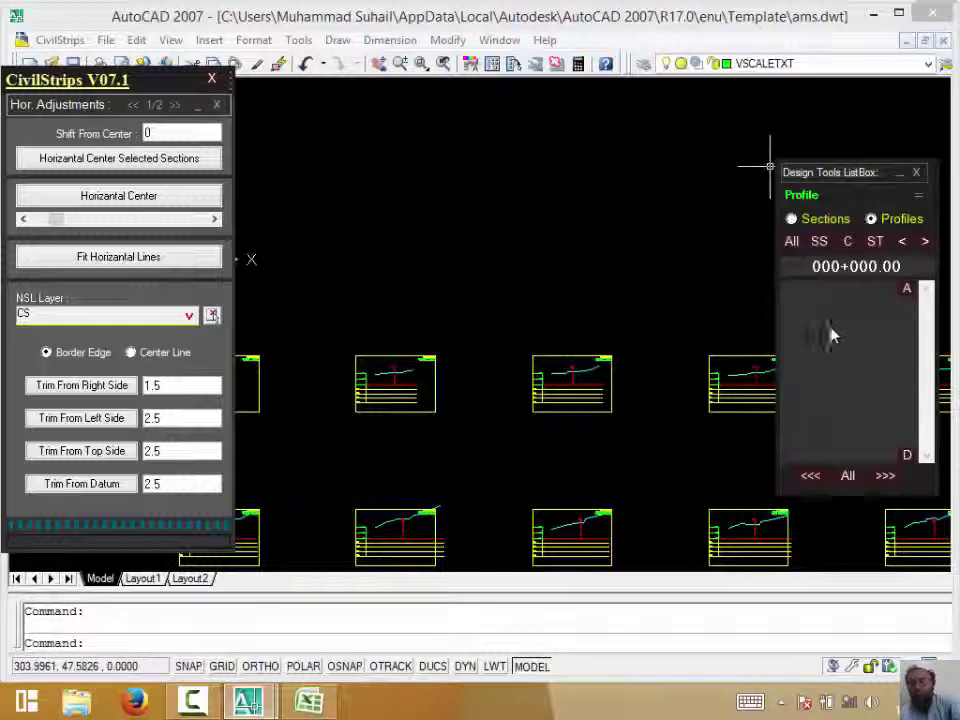
left_click(791, 219)
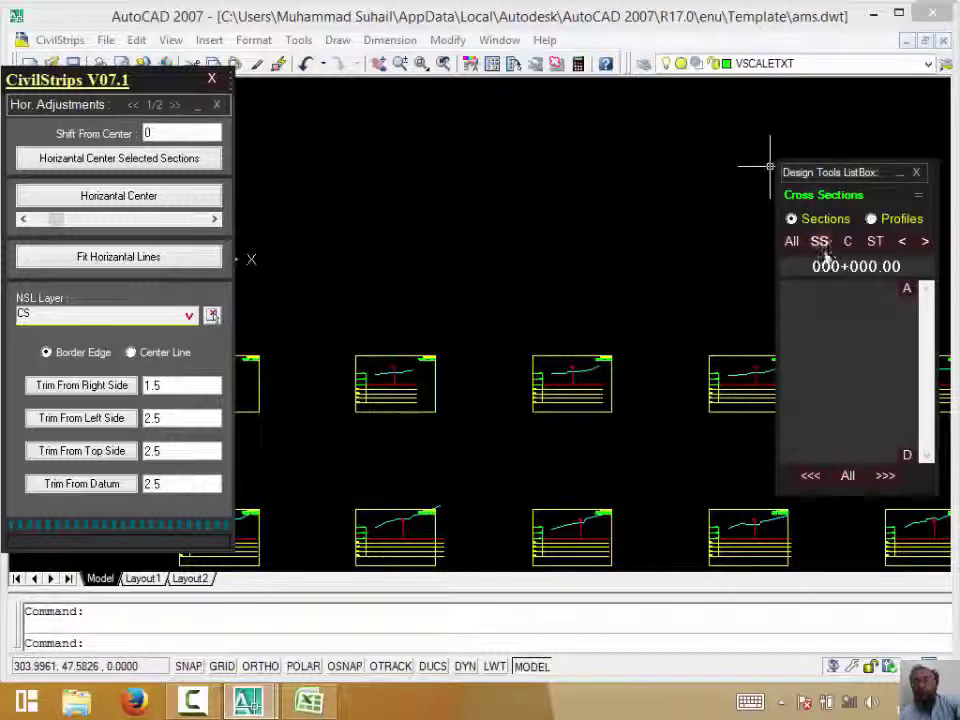
Load section stations by window-selecting the cross-sections: all 81, then 20
left_click(820, 243)
scroll(718, 300, "down", 5)
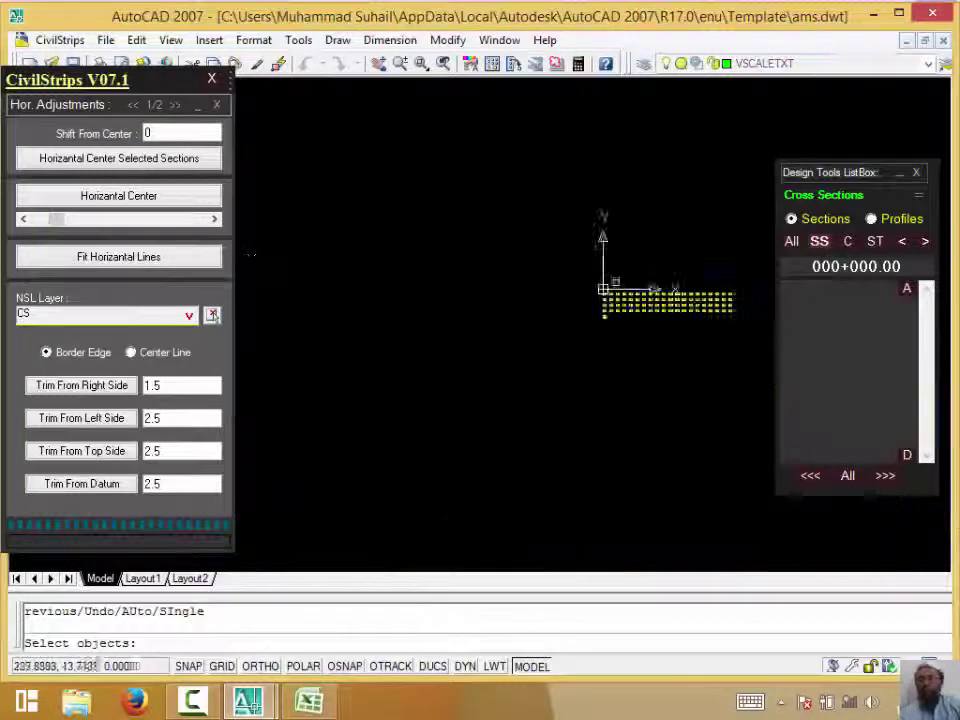
middle_click_drag(518, 336, 368, 429)
left_click(660, 326)
left_click(349, 446)
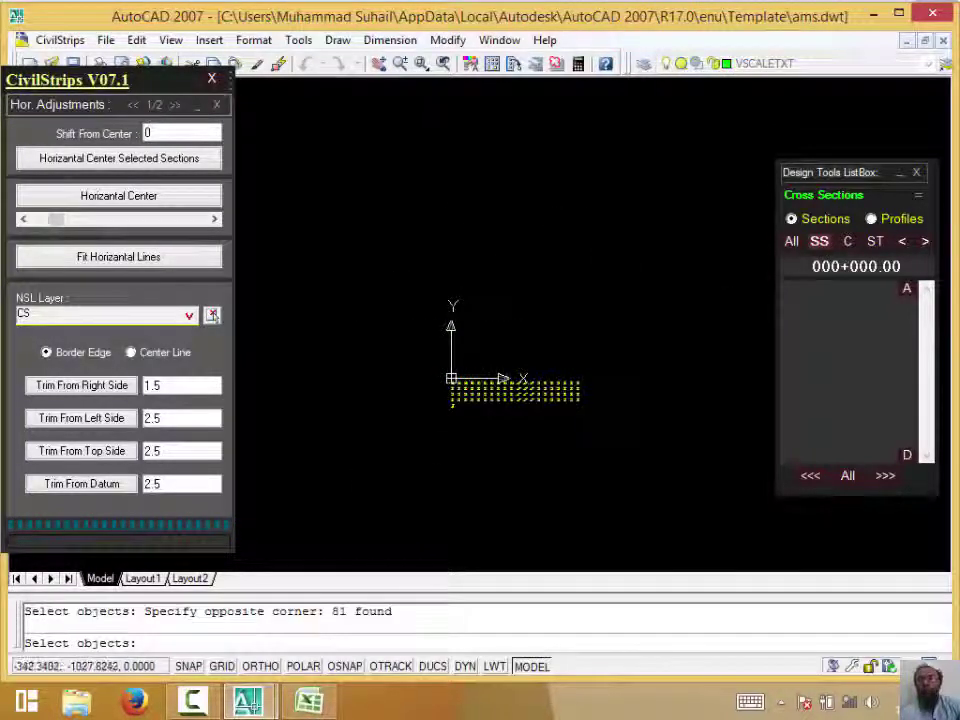
key("Return")
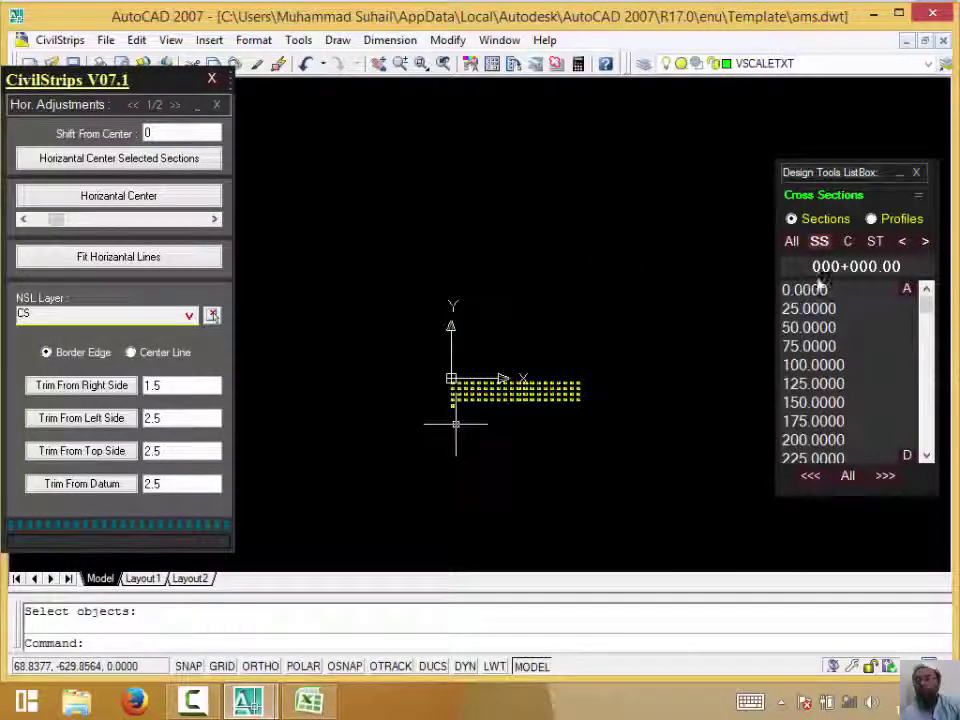
left_click(819, 242)
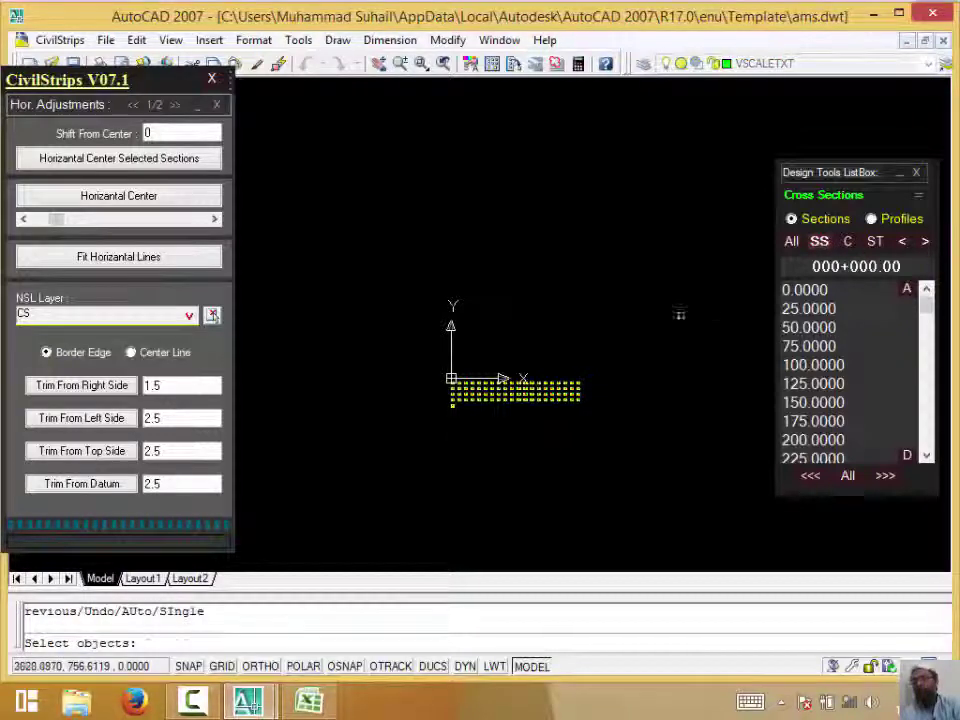
left_click(679, 315)
left_click(551, 407)
key("Return")
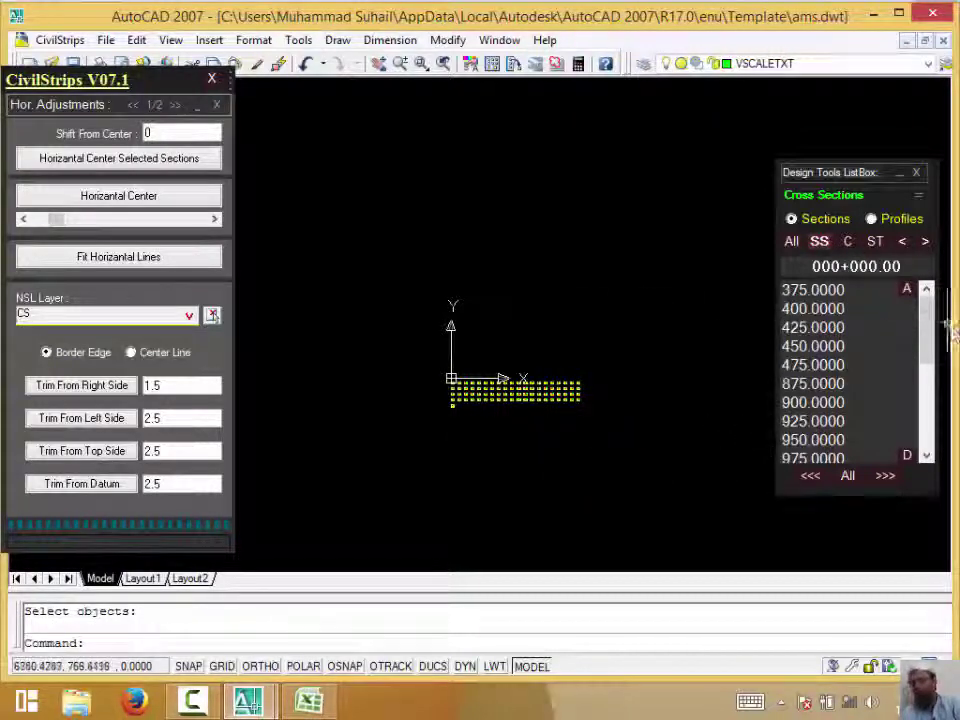
Clear the list, list every station, and preview sections 0.0000 through 75.0000
left_click(846, 270)
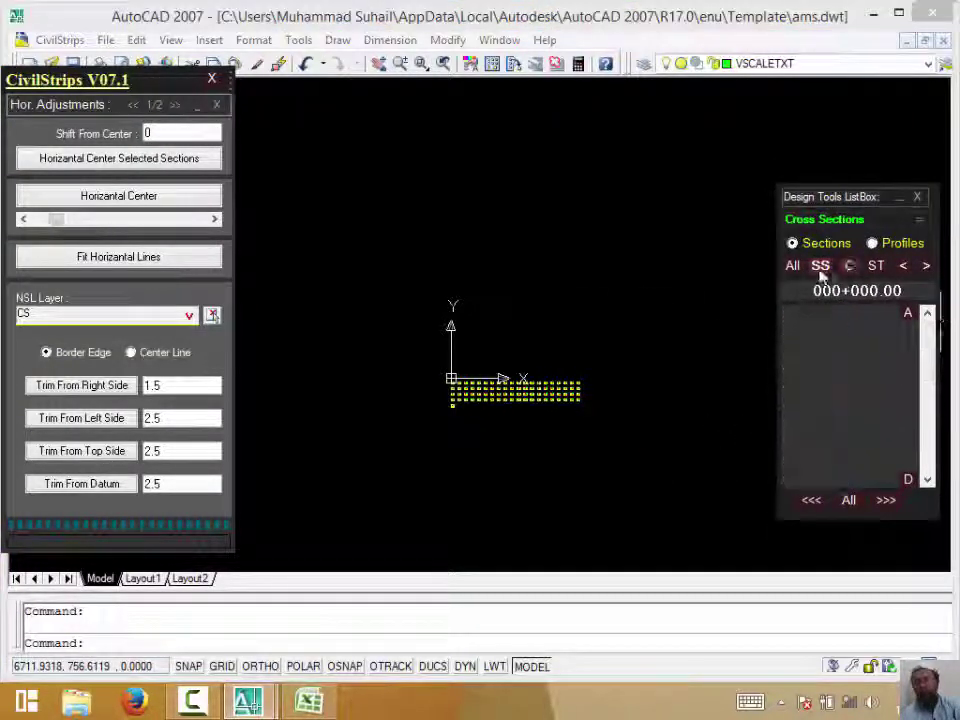
left_click(793, 272)
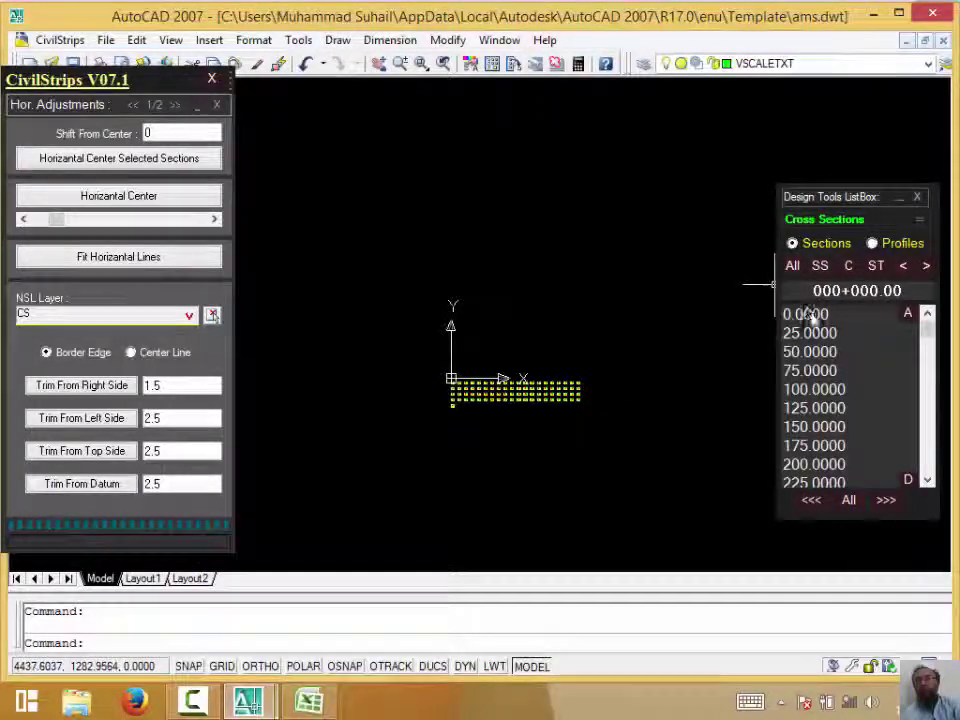
left_click(789, 313)
left_click(801, 332)
left_click(810, 351)
left_click(826, 372)
Display section 0+050 and fit its horizontal band lines to the frame's right border
left_click(830, 408)
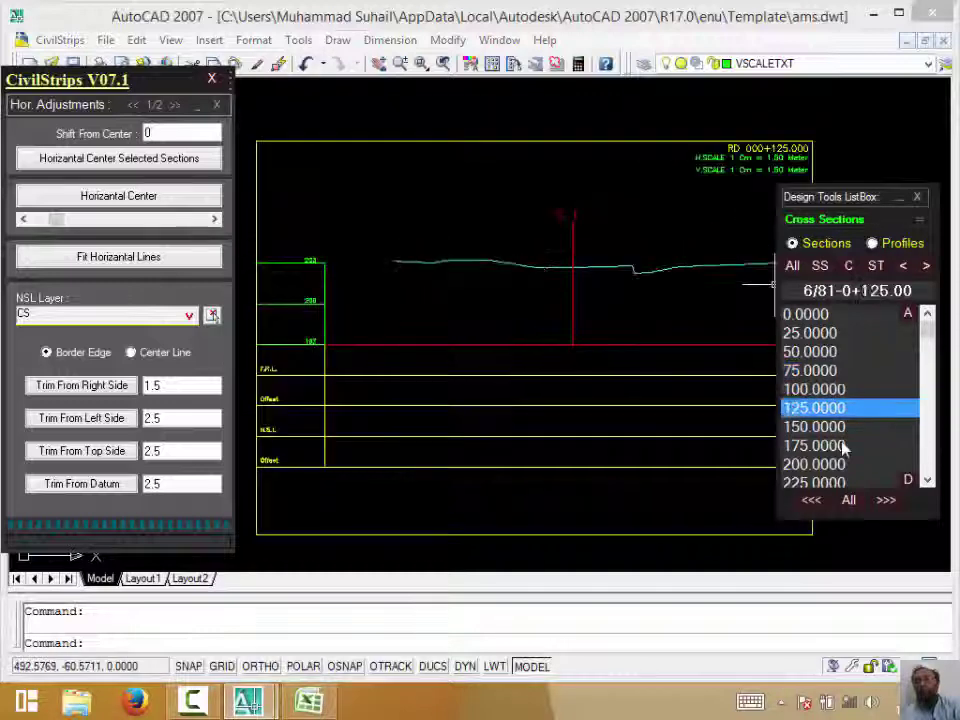
left_click_drag(850, 205, 741, 465)
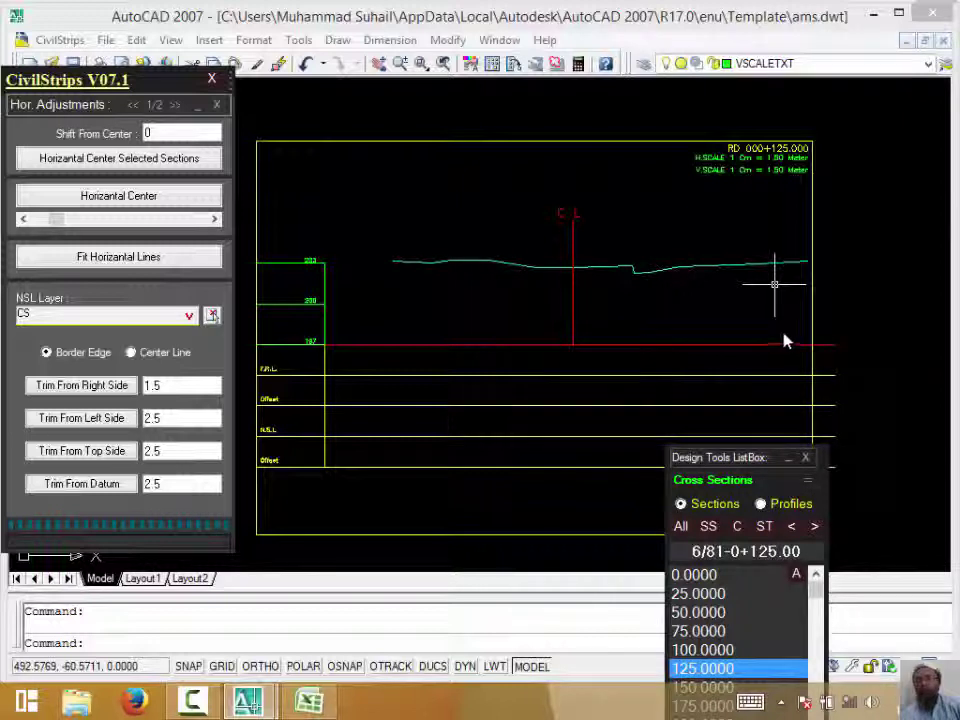
left_click(710, 612)
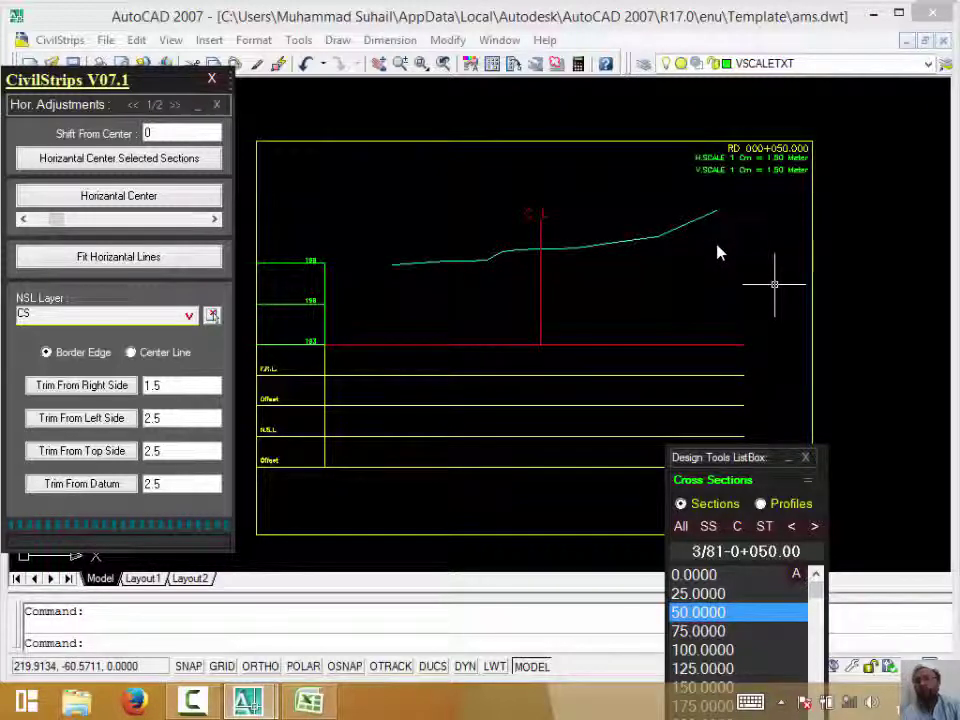
left_click(100, 258)
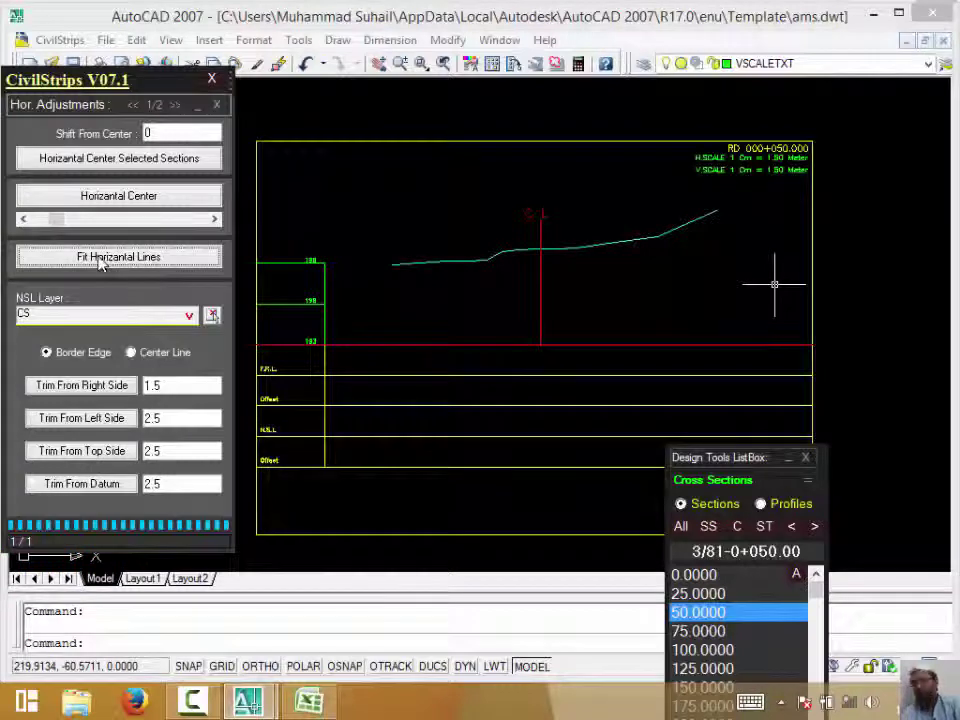
left_click_drag(686, 459, 675, 243)
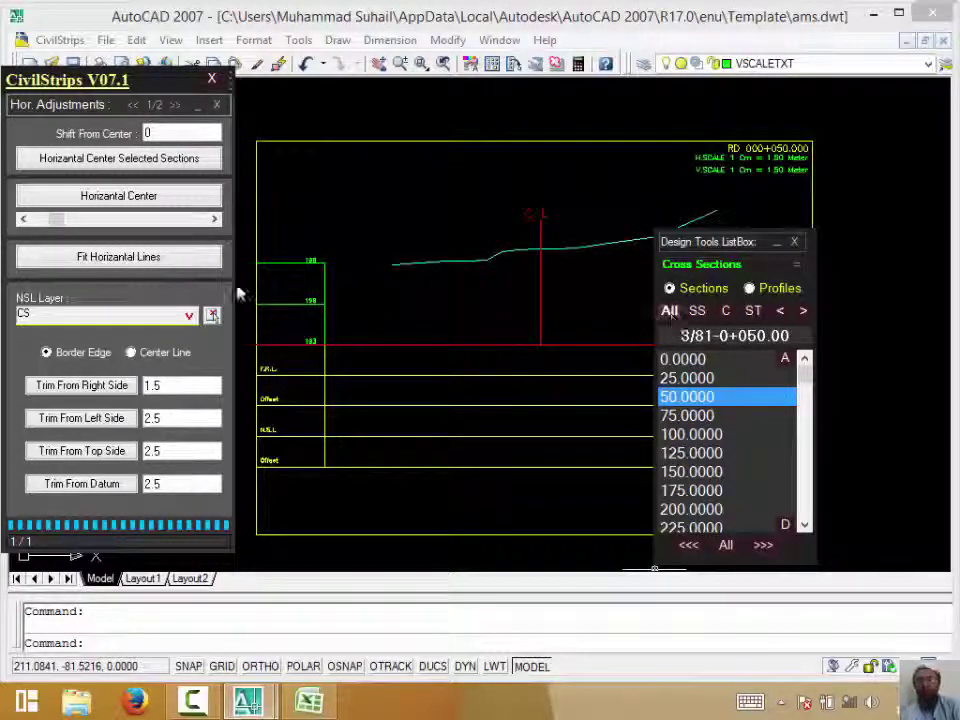
Select all listed sections and display cross-section 0+100 (5 of 81)
left_click(360, 225)
left_click(327, 131)
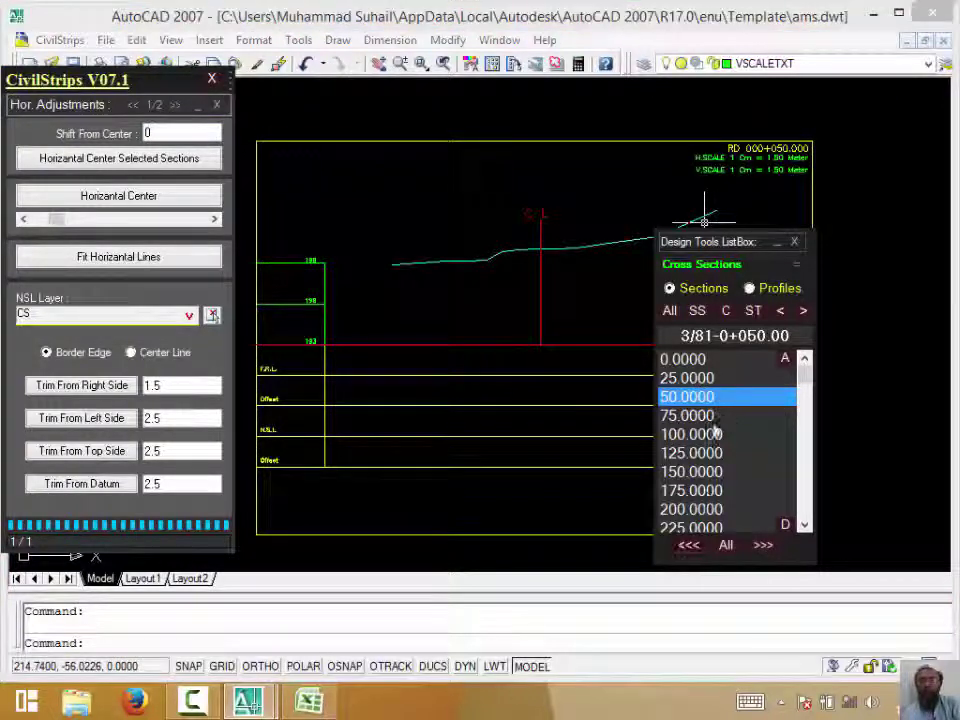
left_click(730, 546)
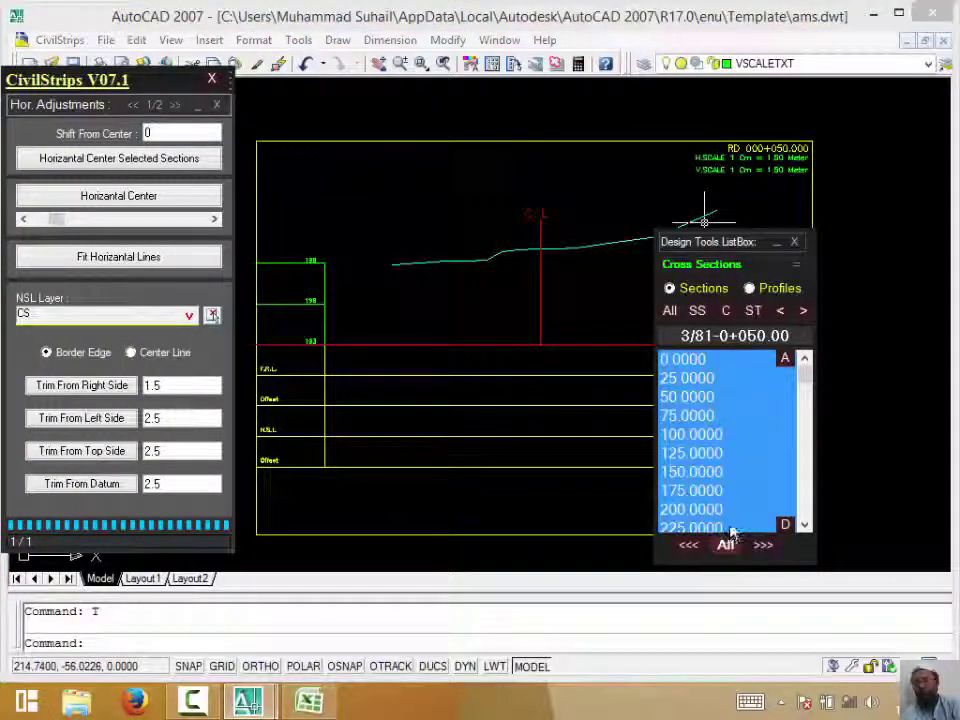
left_click(745, 437)
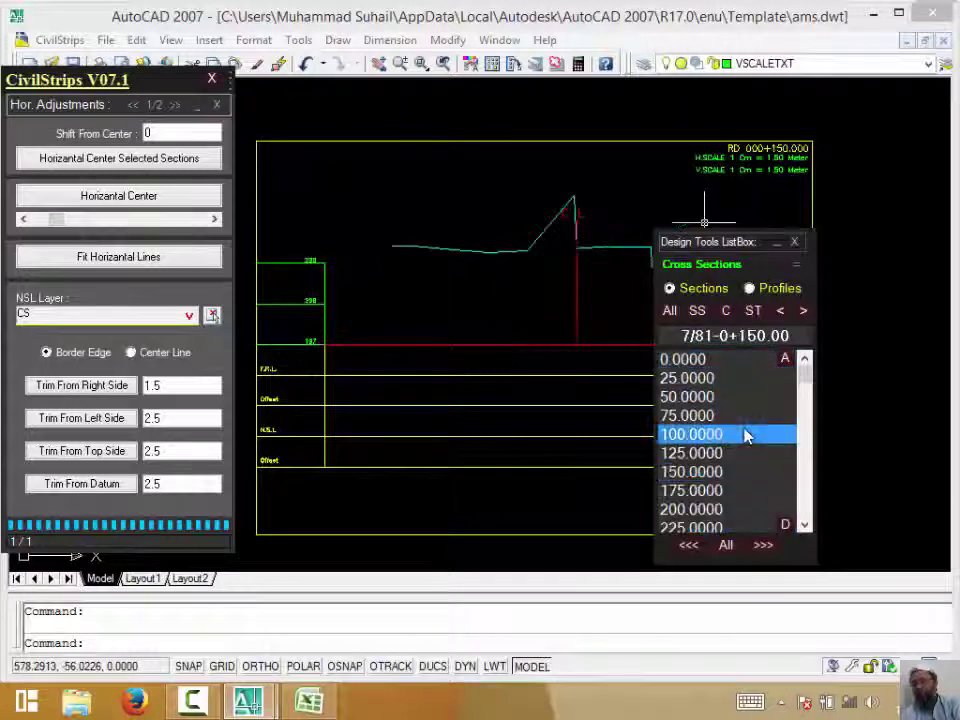
left_click(726, 544)
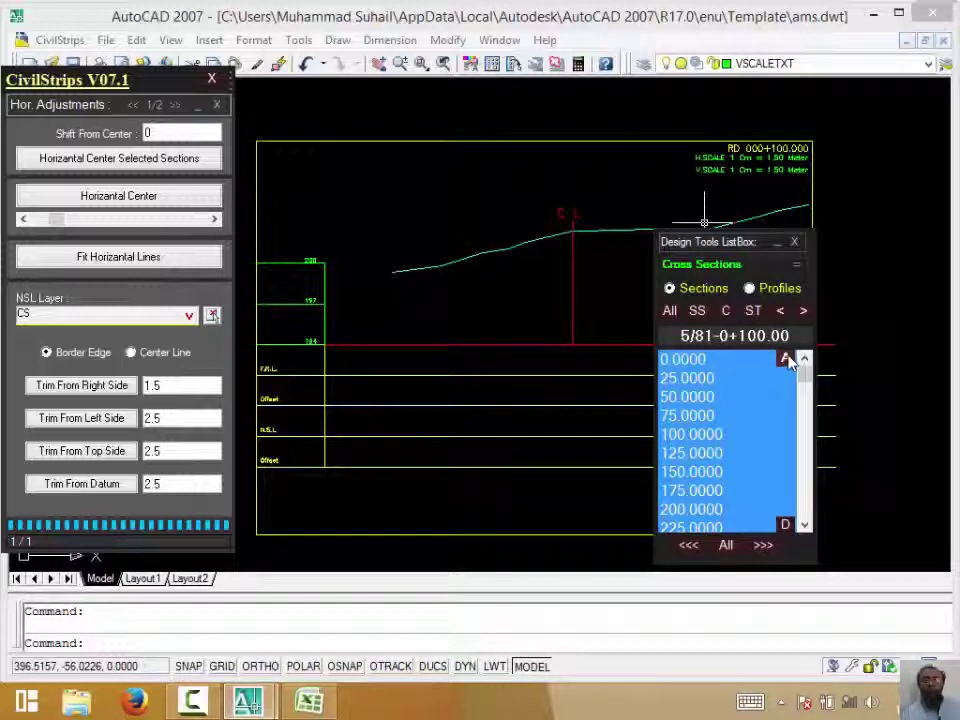
left_click(787, 359)
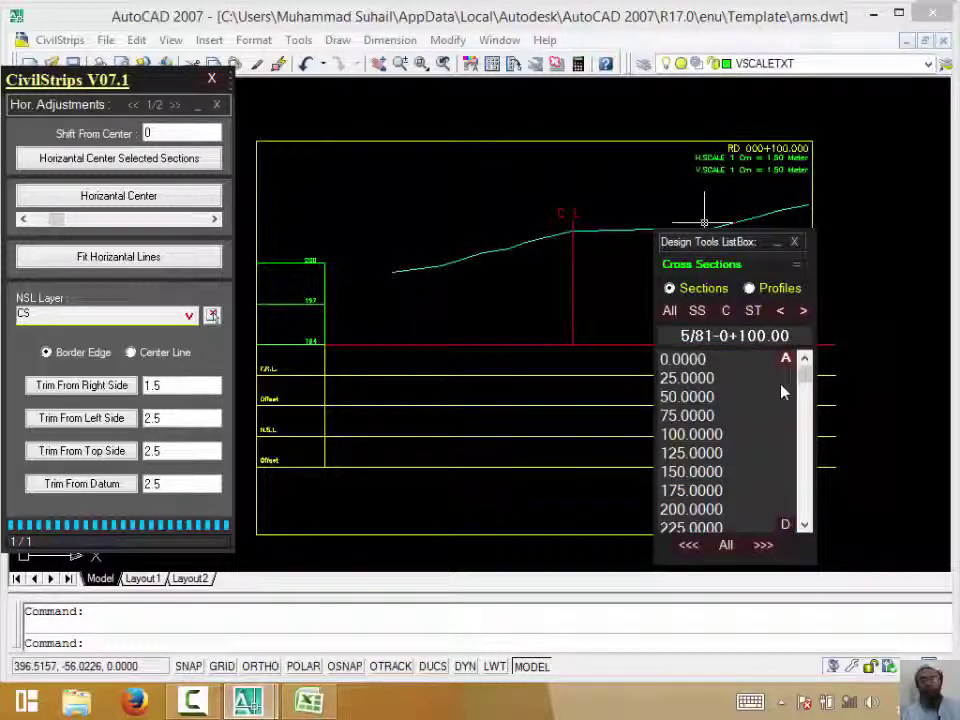
Sort the section list descending, back to ascending, and move it up-left
left_click(785, 527)
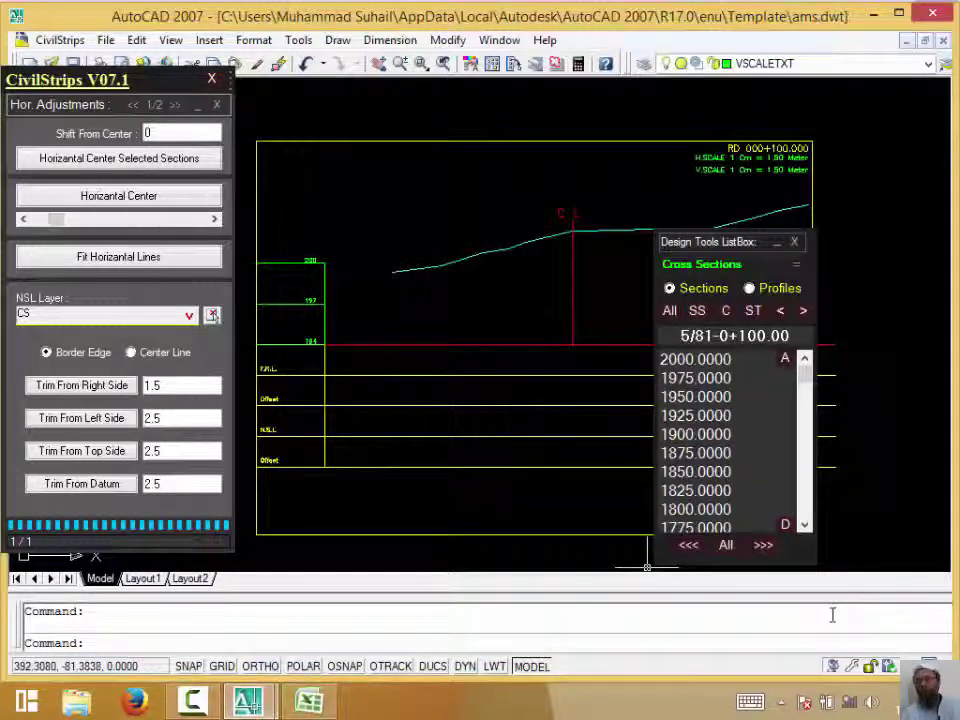
left_click(785, 359)
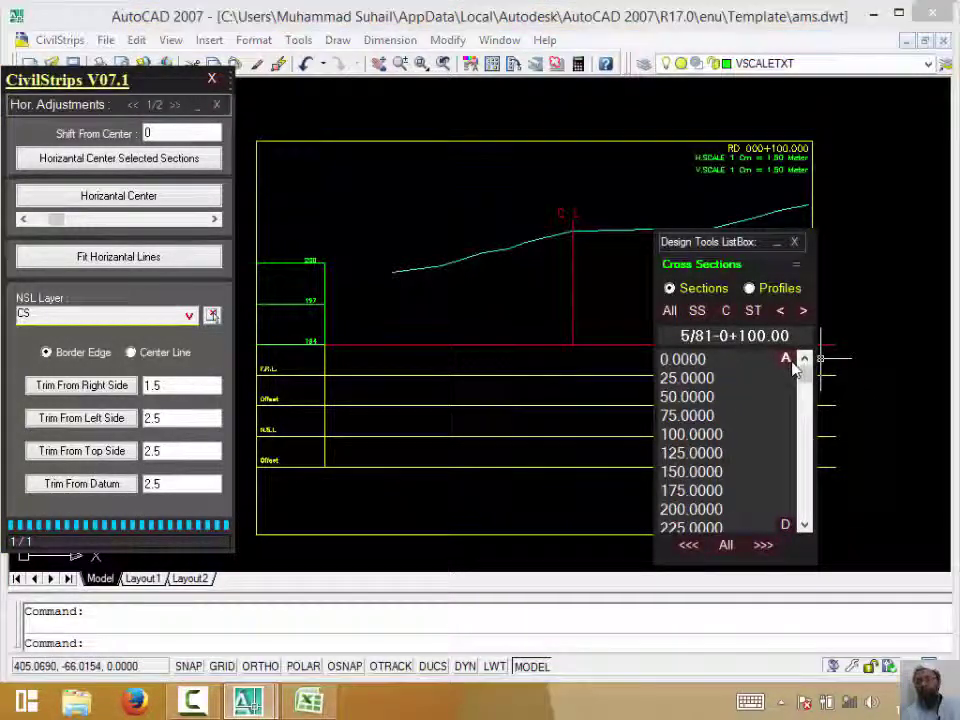
scroll(803, 380, "down", 10)
scroll(814, 381, "up", 10)
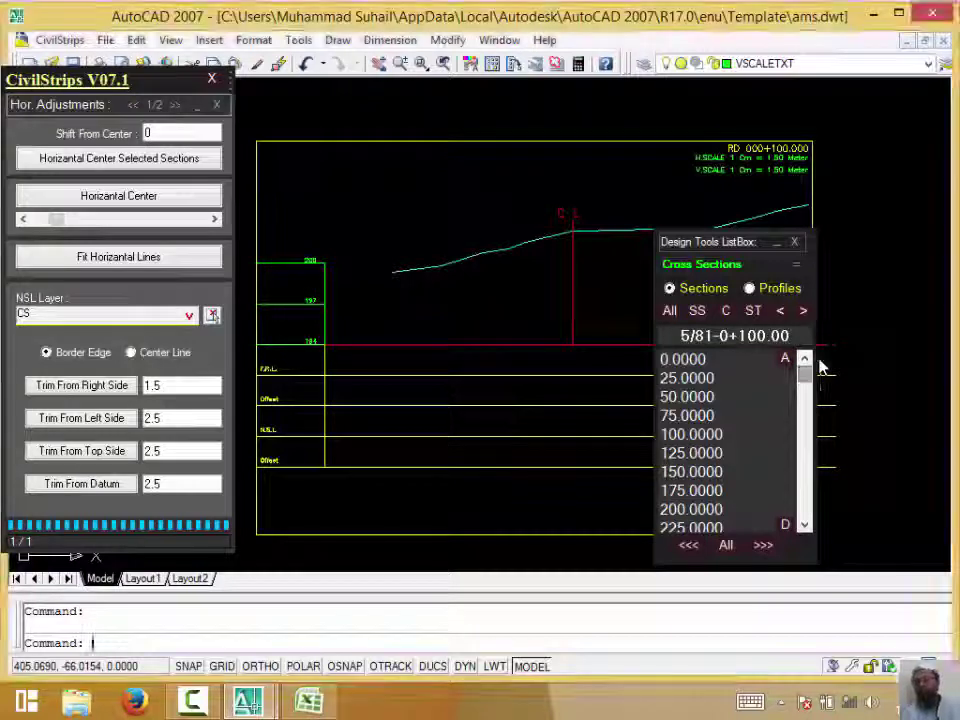
left_click_drag(757, 254, 502, 173)
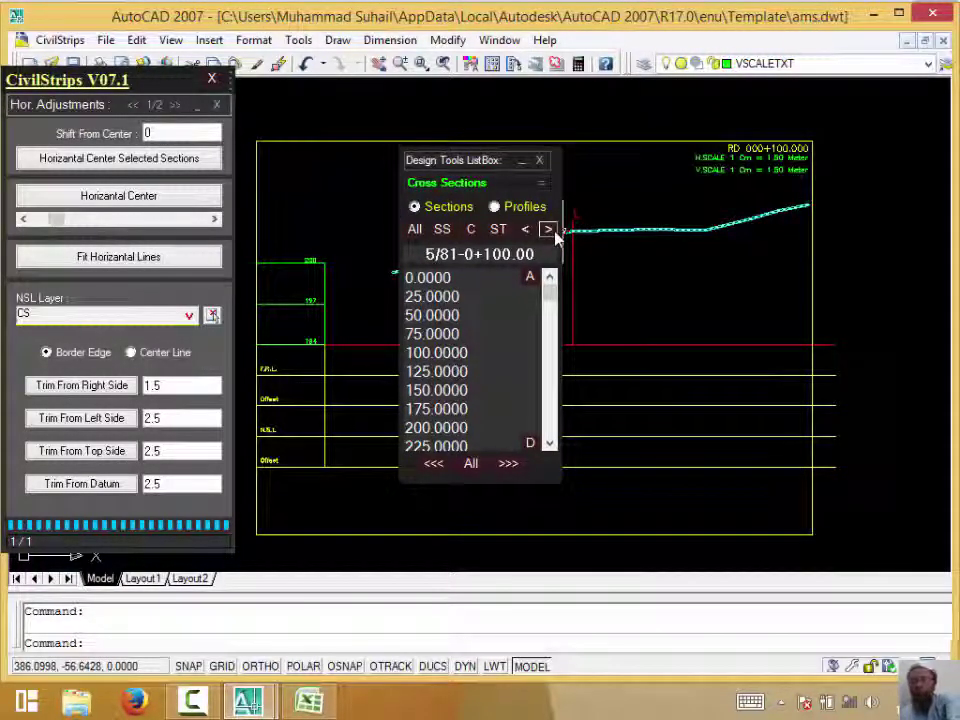
Adjust the section list's font size and make its text bold
left_click(549, 230)
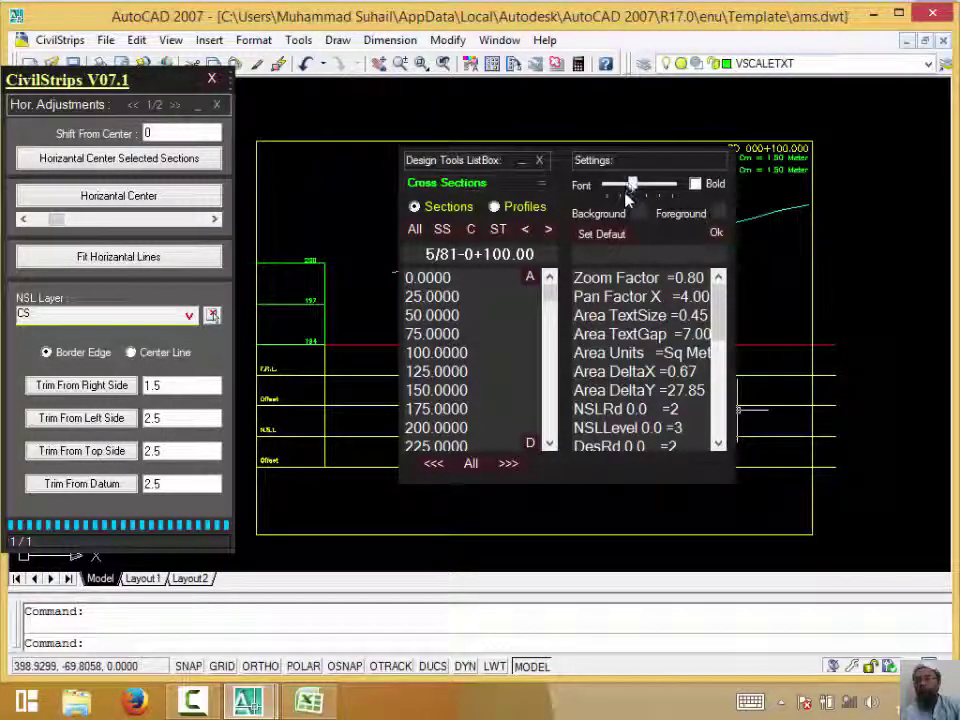
mouse_move(632, 193)
left_mouse_down()
mouse_move(611, 204)
mouse_move(620, 198)
left_mouse_up()
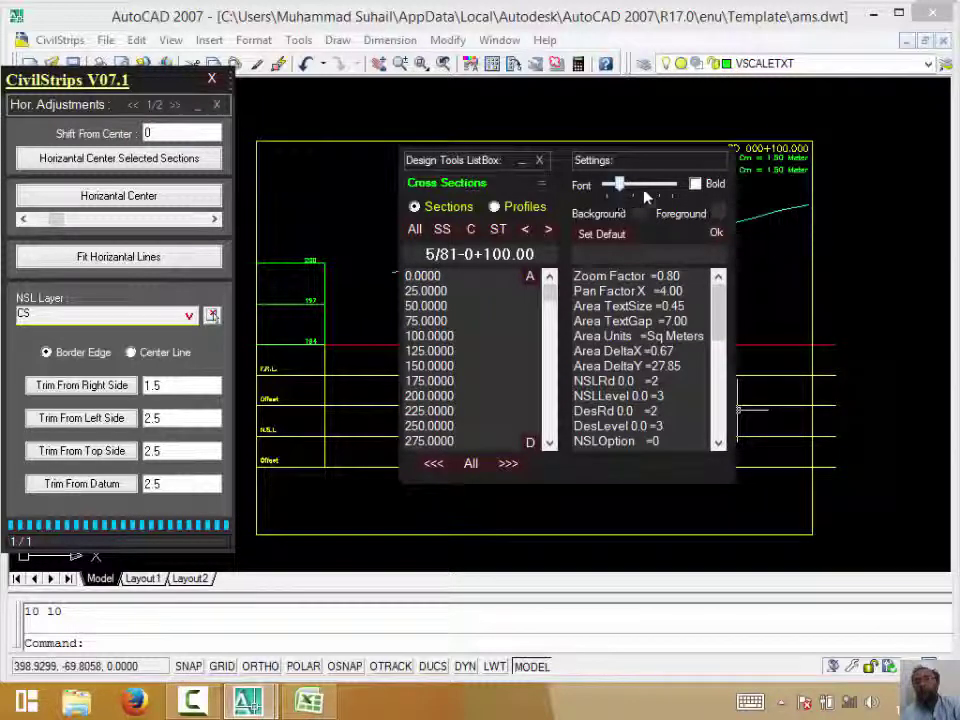
left_click(695, 185)
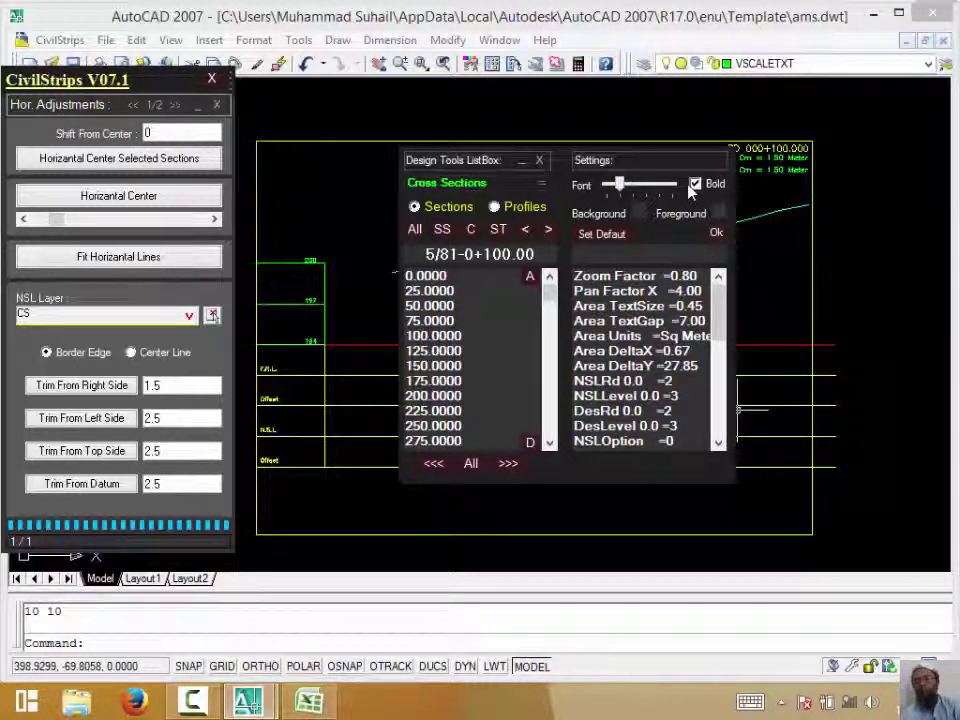
left_click_drag(620, 188, 610, 193)
left_click(616, 190)
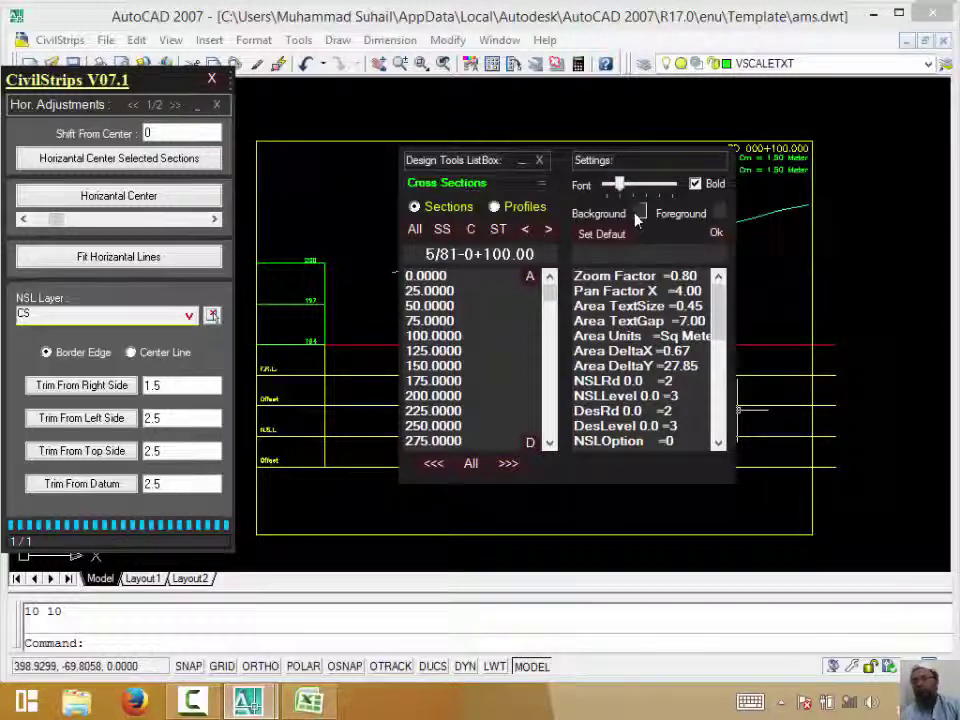
Give the list a yellow-green background and red (242) text colour
left_click(634, 214)
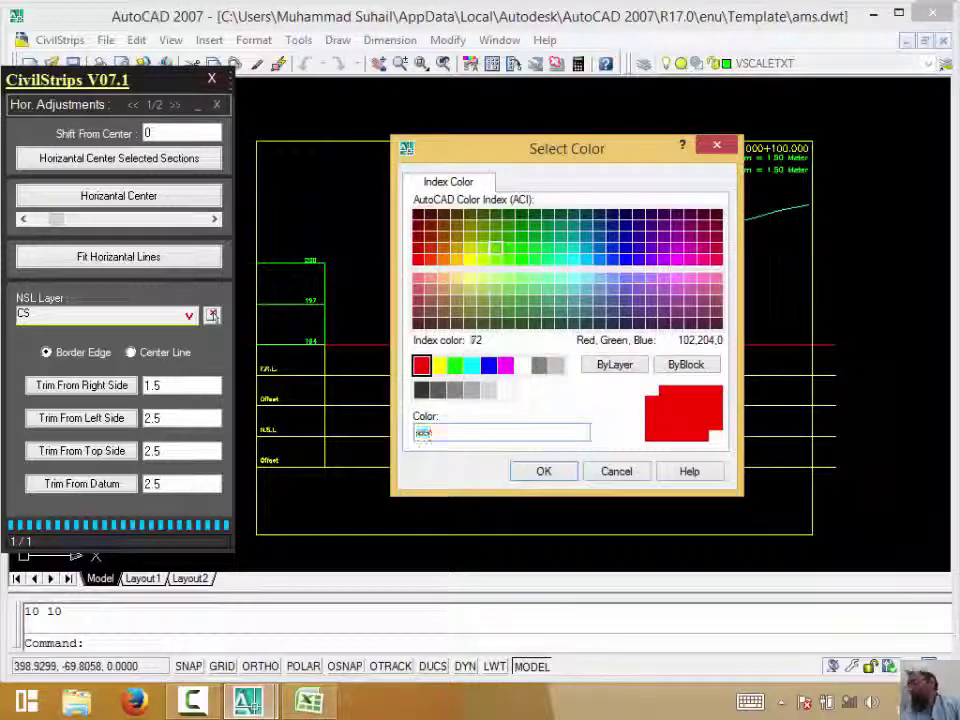
left_click(483, 248)
left_click(545, 471)
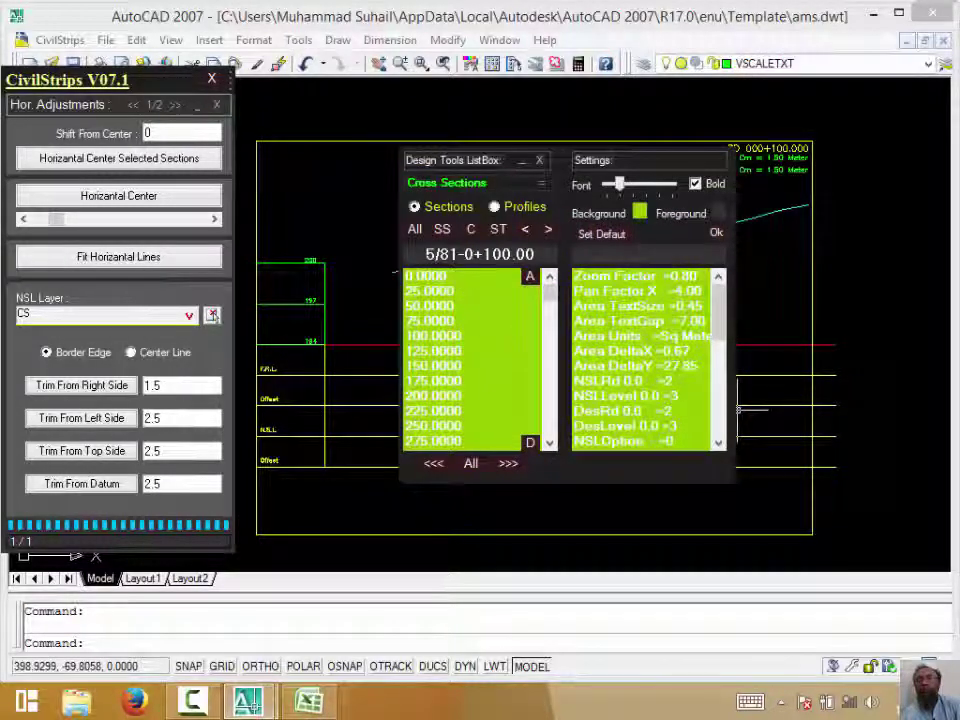
left_click(713, 214)
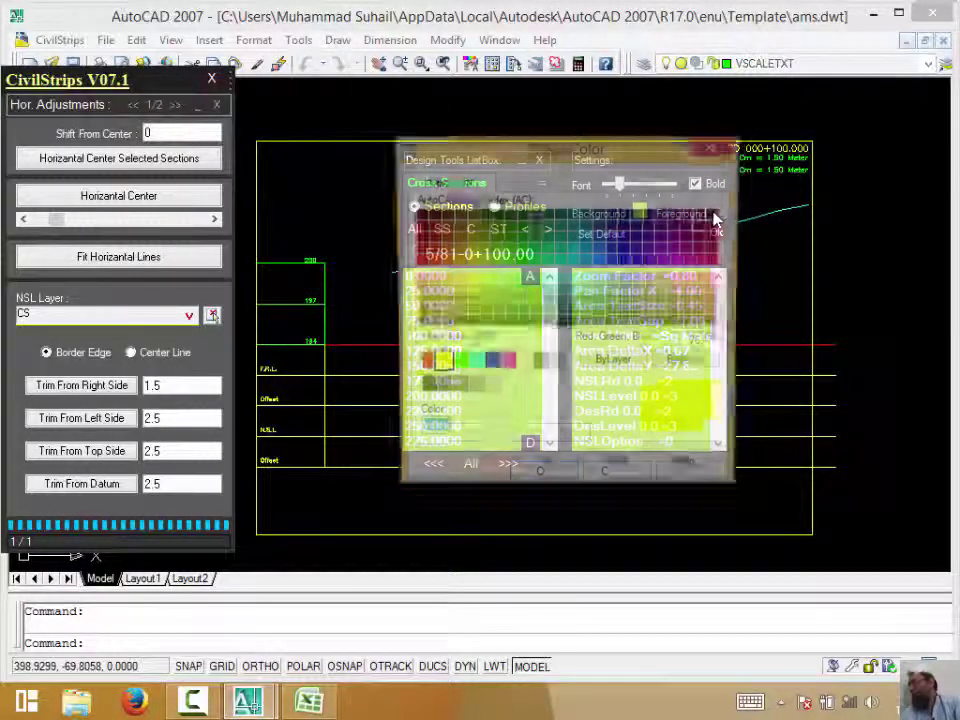
left_click(716, 248)
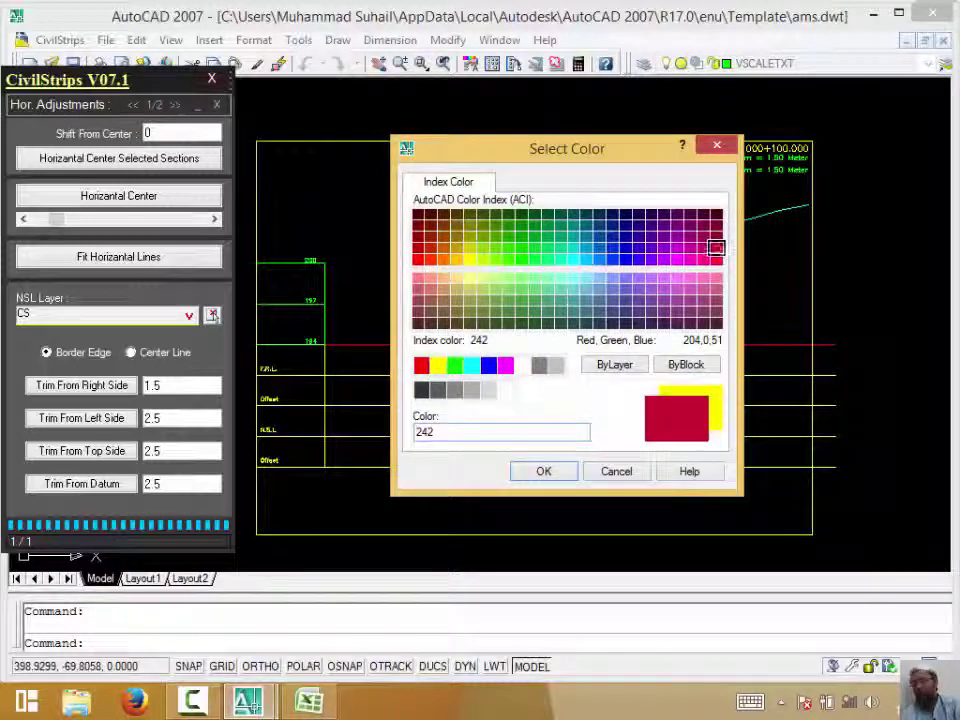
left_click(545, 473)
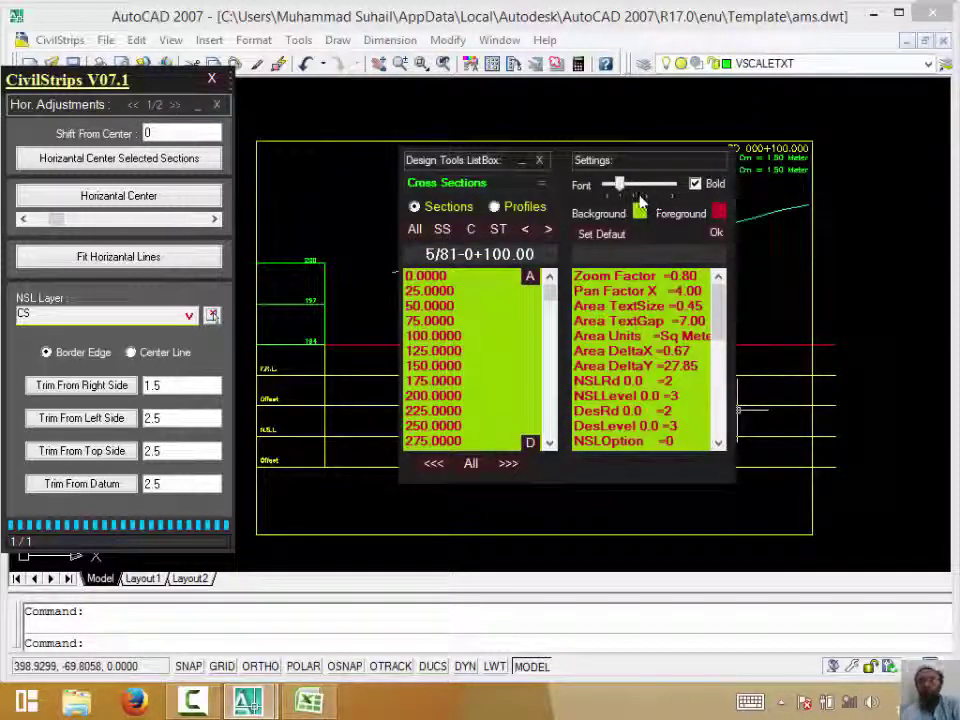
left_click_drag(620, 185, 617, 193)
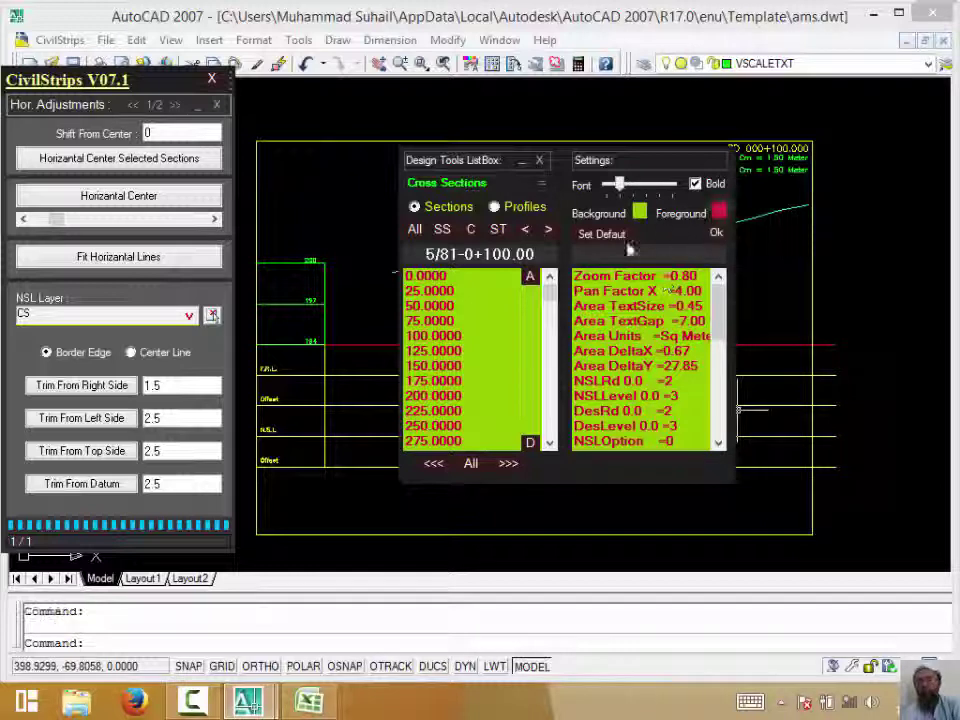
Restore the list's default appearance with Set Default and hide the settings panel
left_click(526, 231)
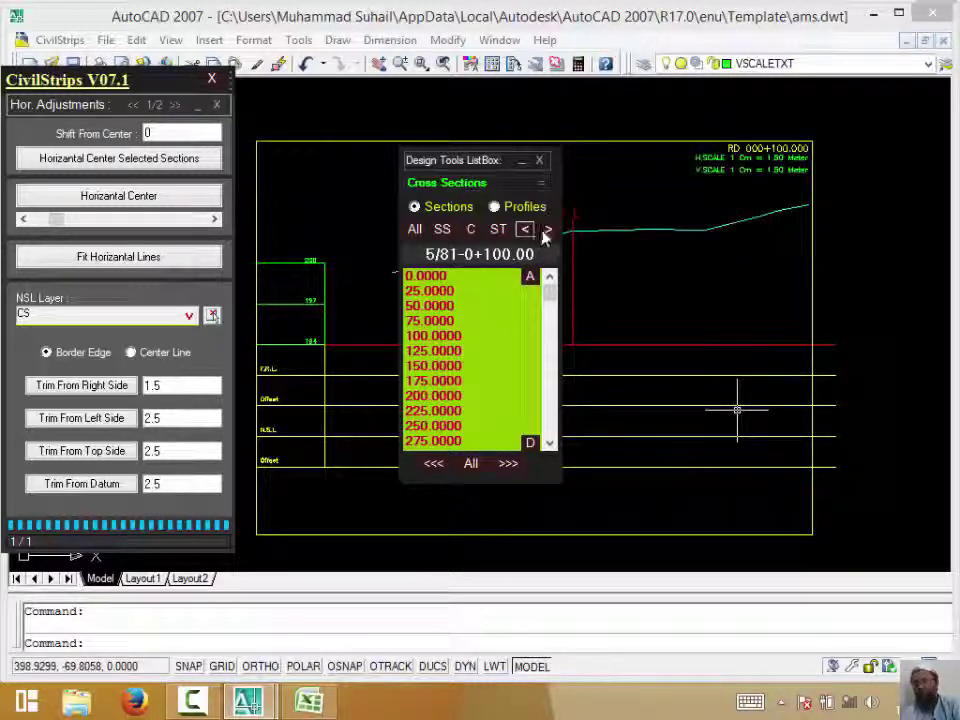
left_click(547, 230)
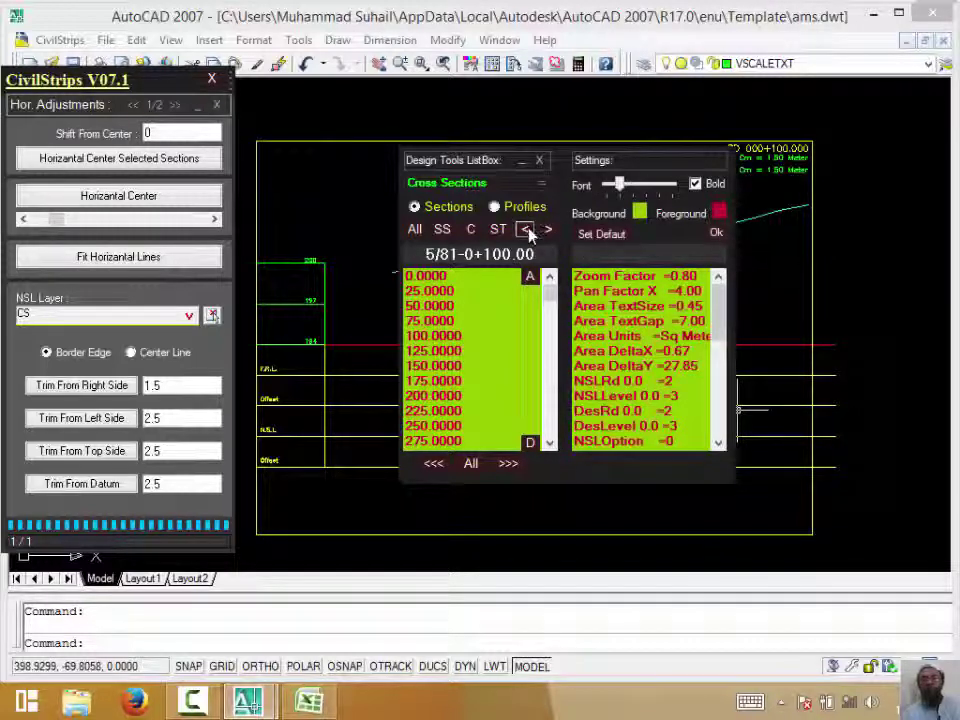
left_click(602, 235)
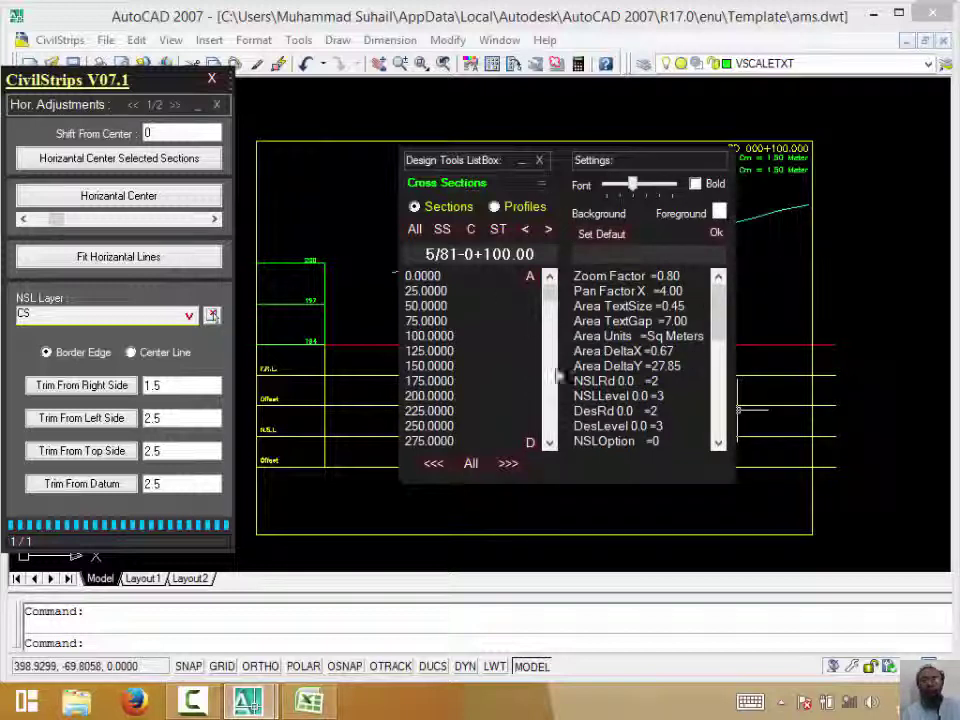
left_click(528, 229)
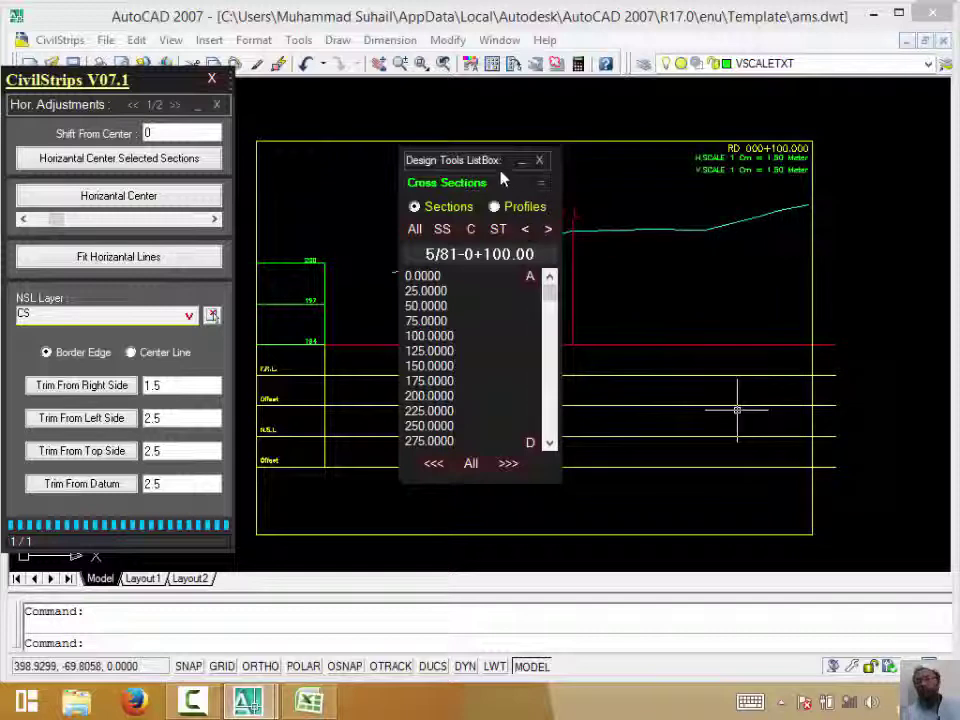
Move the station list right, collapse and reopen it, and open then close Selection Tools
mouse_move(500, 166)
left_mouse_down()
mouse_move(727, 169)
mouse_move(531, 232)
mouse_move(704, 165)
mouse_move(743, 232)
mouse_move(769, 221)
mouse_move(868, 118)
mouse_move(868, 101)
mouse_move(746, 199)
mouse_move(744, 216)
left_mouse_up()
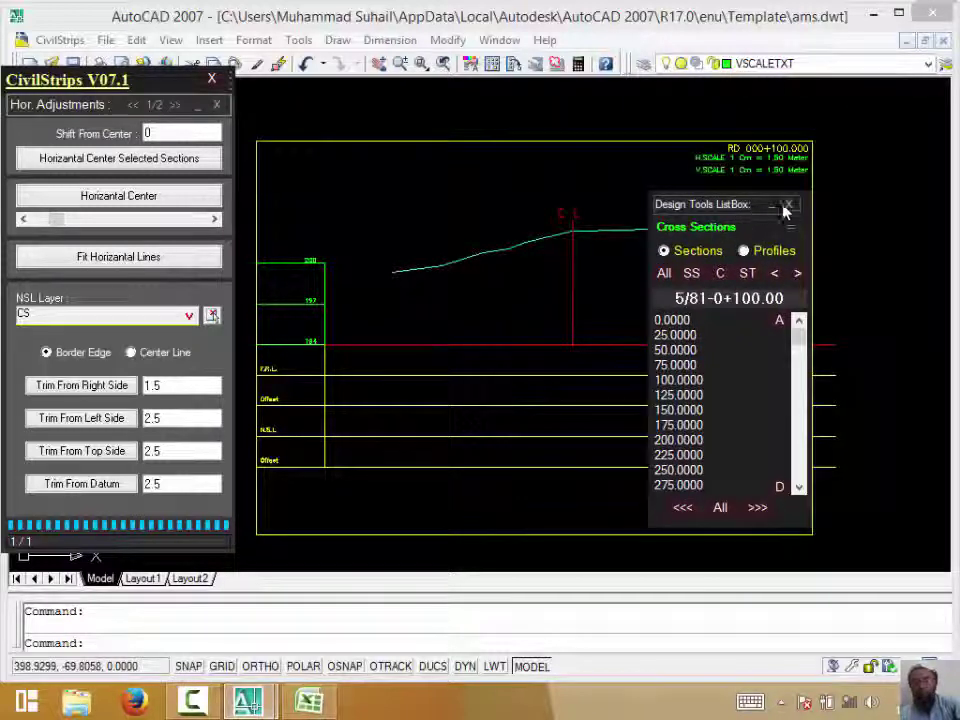
left_click(772, 207)
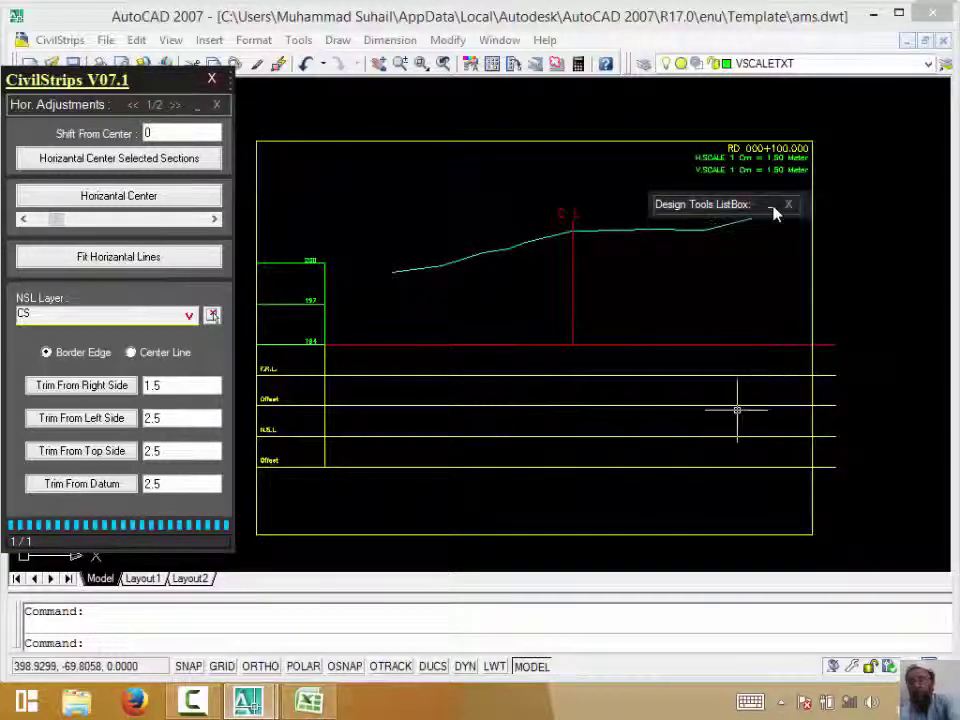
left_click(773, 207)
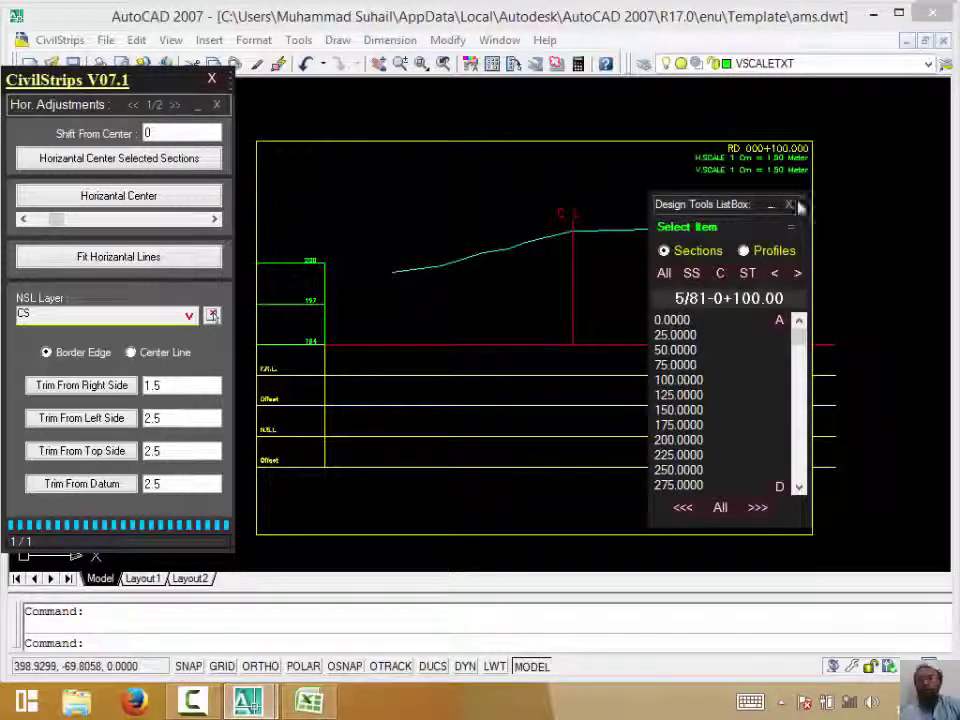
left_click(789, 205)
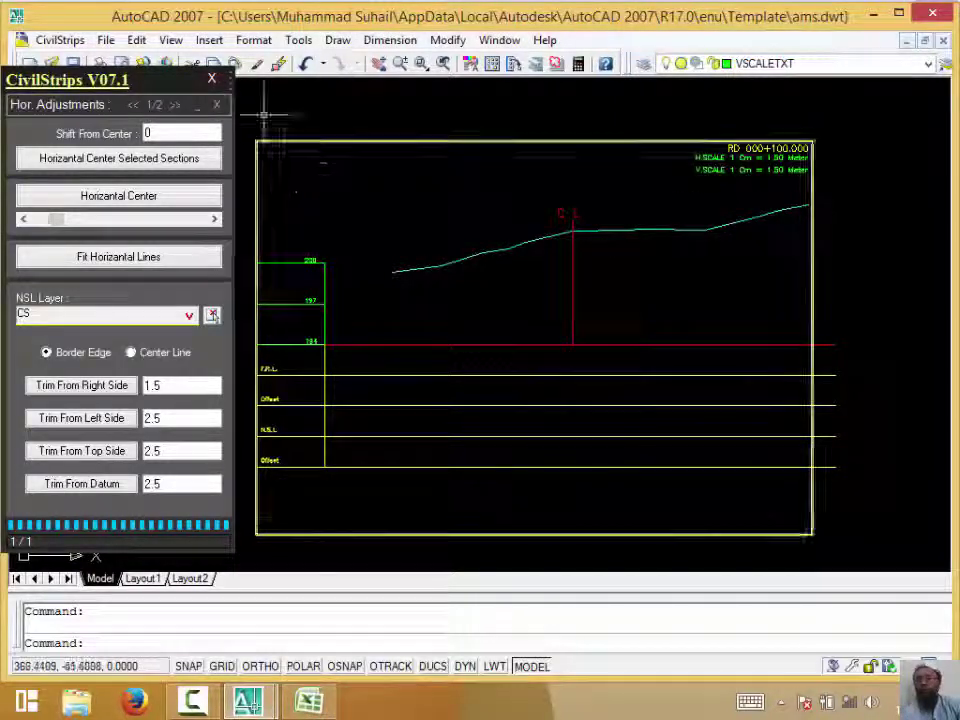
left_click(235, 66)
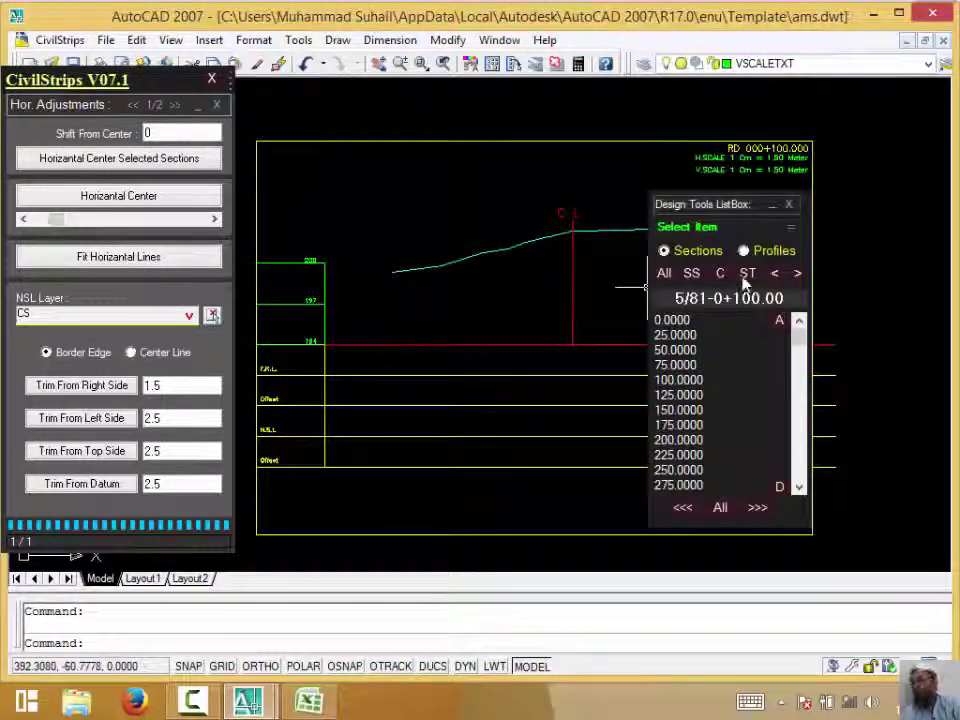
left_click(746, 275)
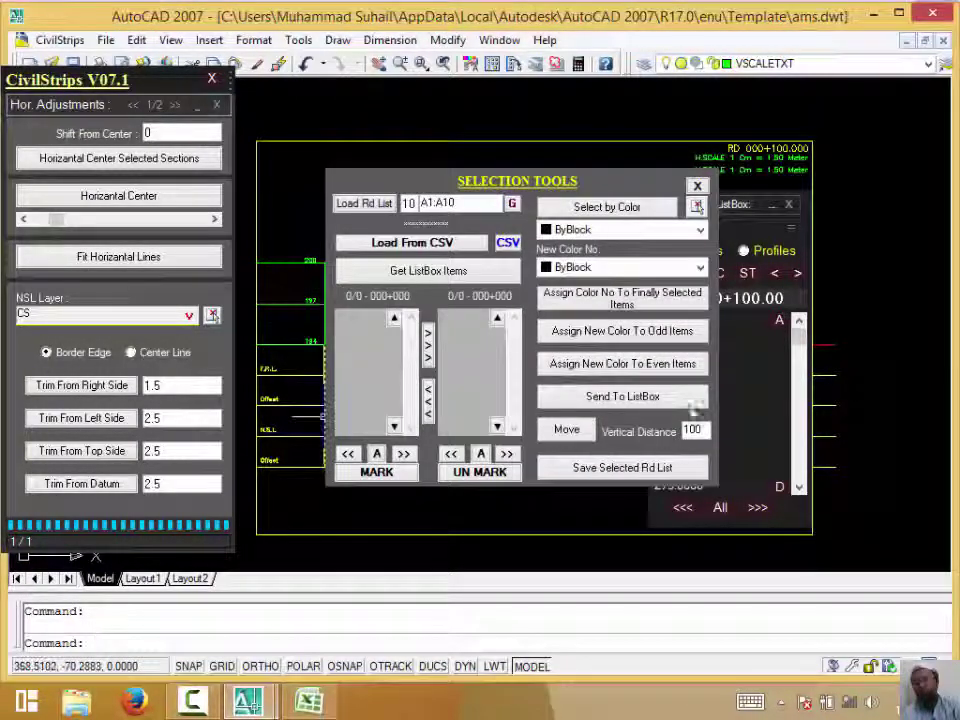
left_click(697, 185)
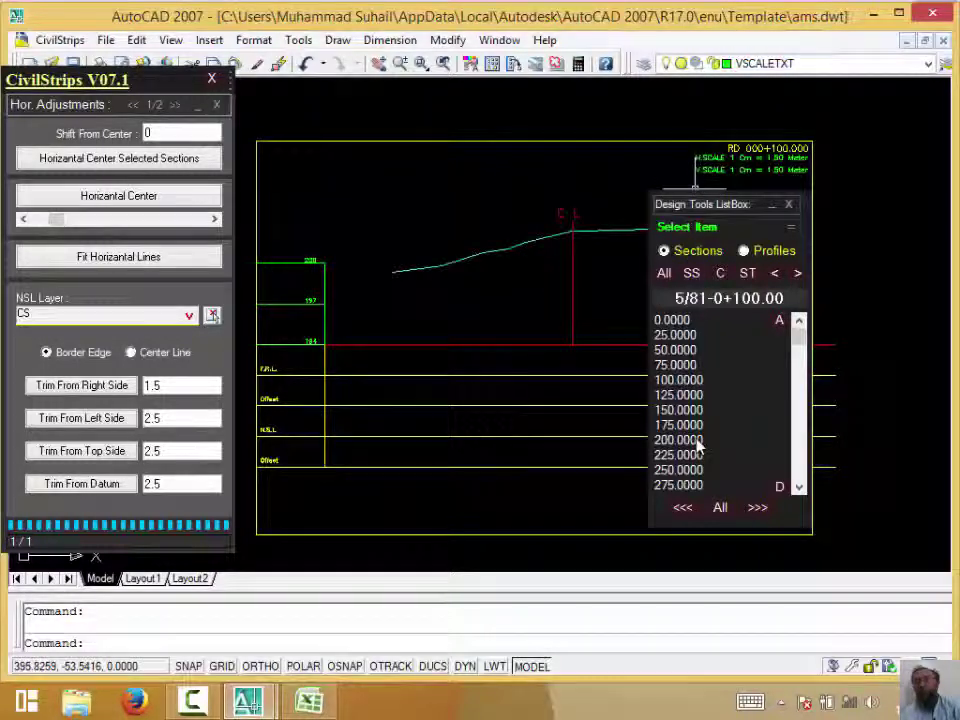
Preview cross-sections 0+050 through 0+225 by picking their stations in the list
left_click(726, 349)
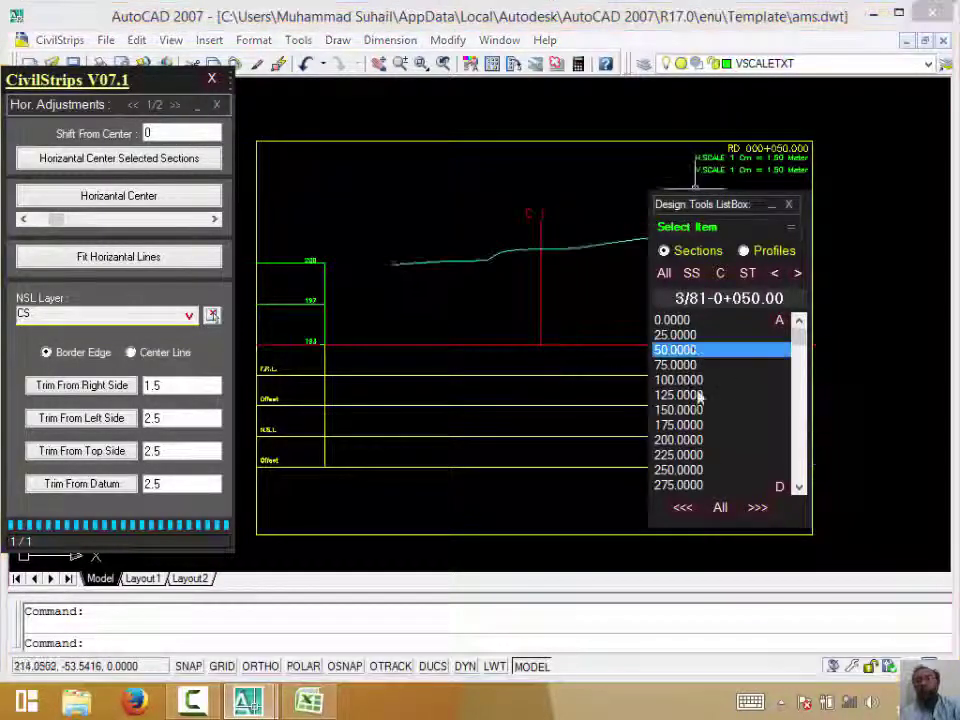
left_click(699, 396)
left_click(702, 455)
left_click(703, 380)
left_click(703, 410)
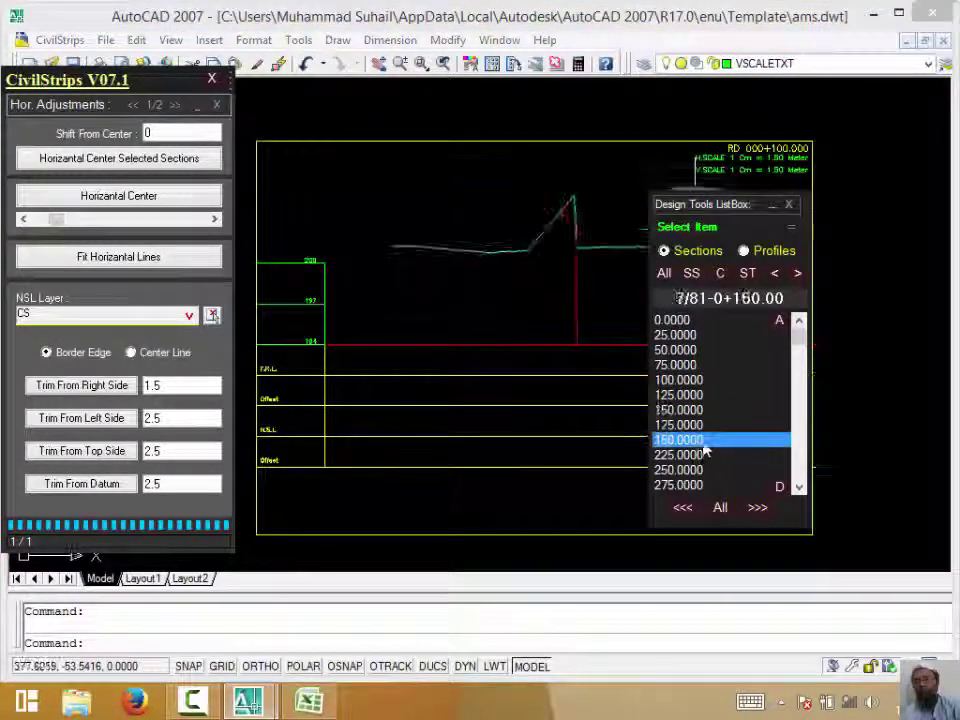
left_click(702, 440)
left_click(703, 380)
left_click(703, 350)
left_click(705, 410)
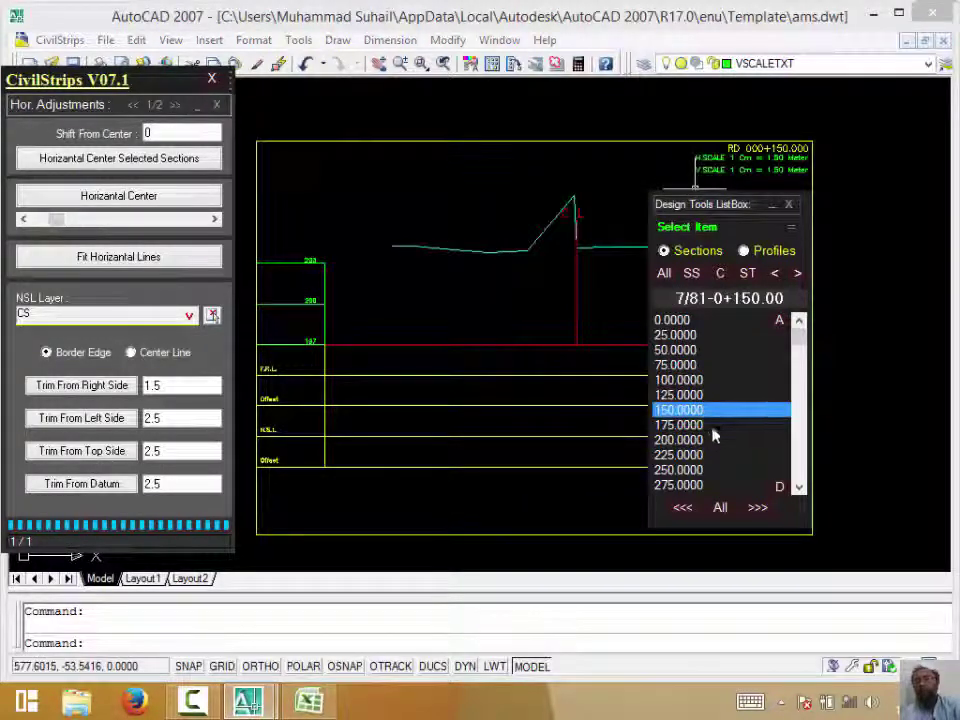
left_click(725, 425)
mouse_move(798, 338)
left_mouse_down()
mouse_move(798, 478)
mouse_move(798, 335)
left_mouse_up()
Preview a few more sections, move the list to the centre, and select all 81
left_click(715, 350)
left_click(718, 395)
left_click(720, 425)
left_click(722, 440)
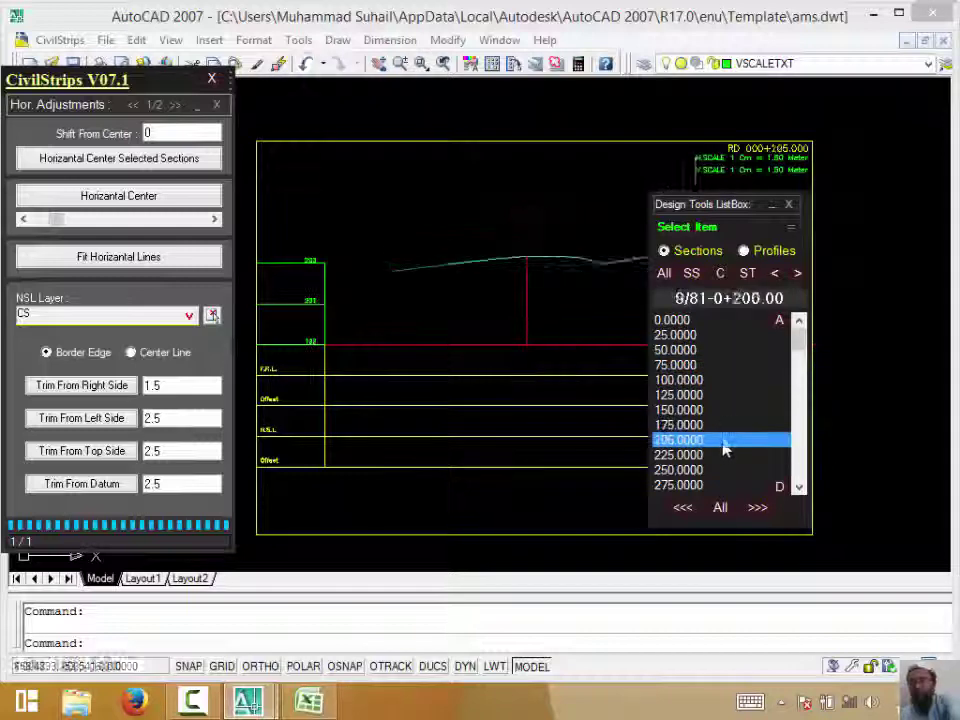
left_click(730, 380)
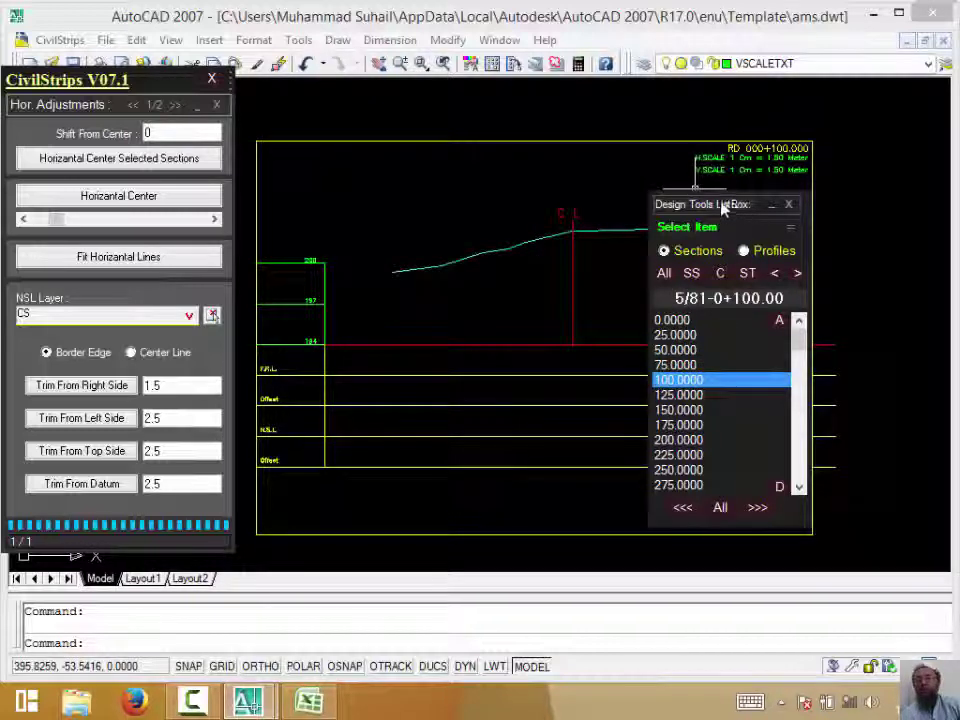
left_click_drag(735, 206, 531, 196)
left_click(516, 497)
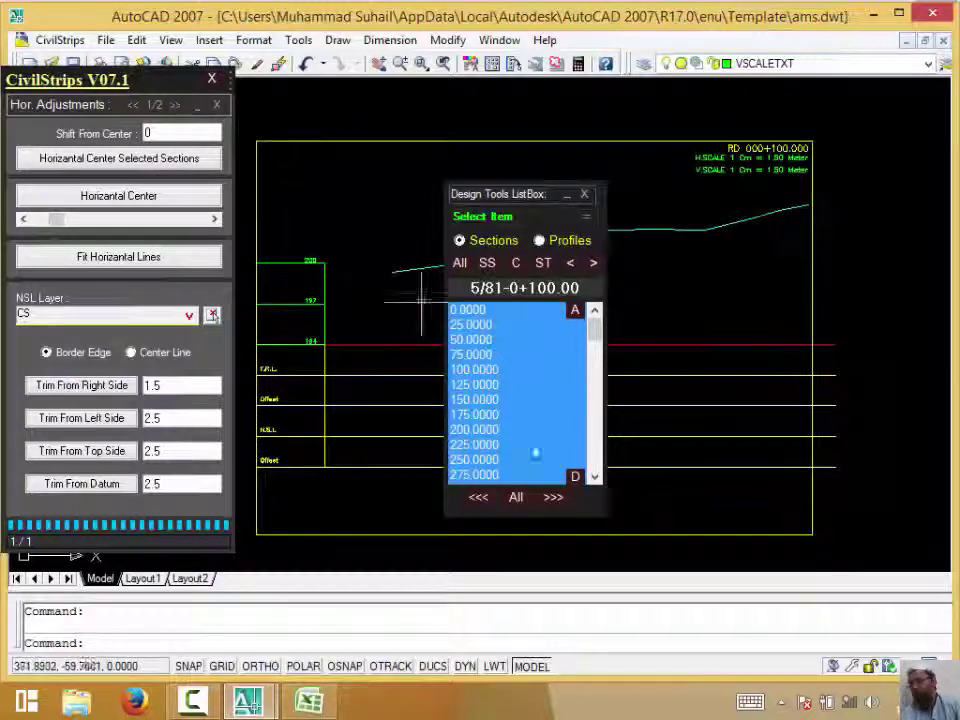
Fit horizontal lines on all 81 sections, then display section 0+200 (9 of 81)
left_click(83, 258)
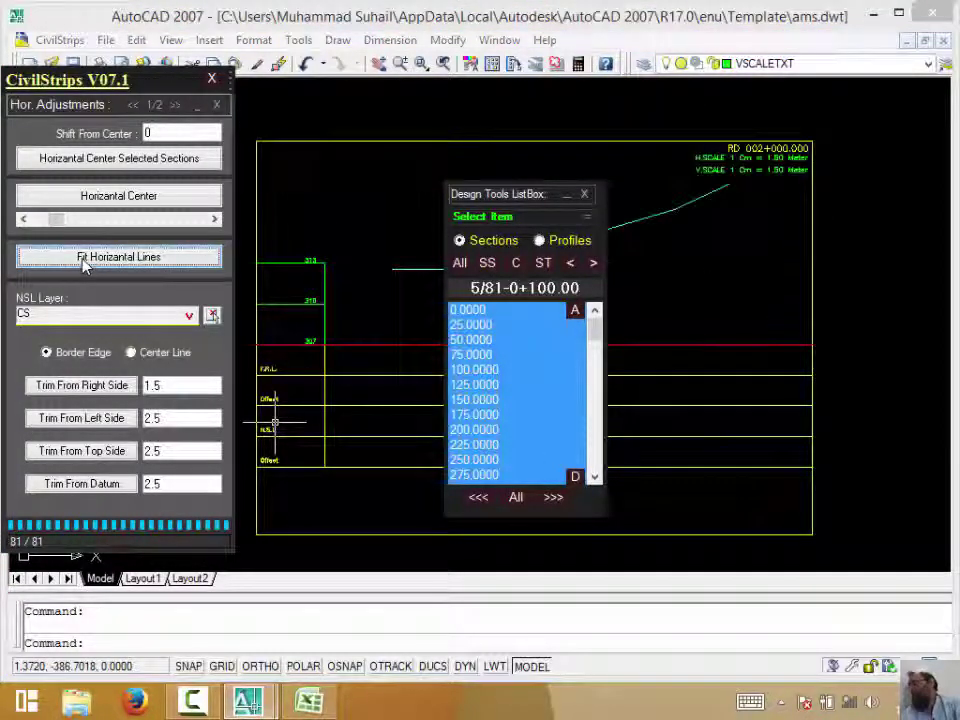
left_click_drag(503, 356, 505, 429)
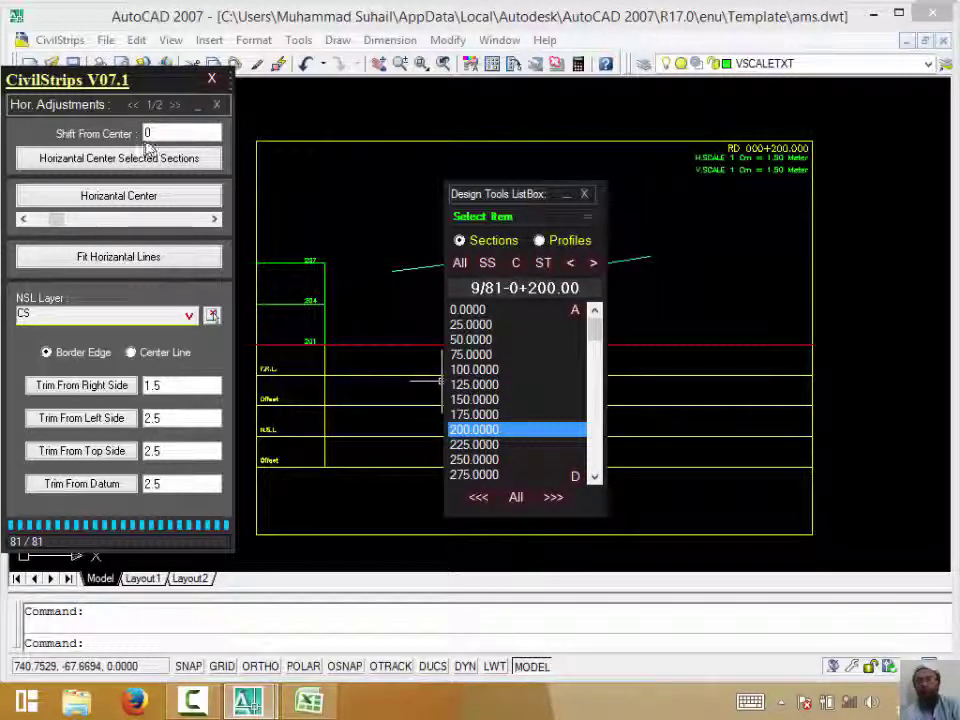
With a 0 shift from centre, horizontally centre section 0+025, then sections 0+000 to 0+100
left_click(128, 194)
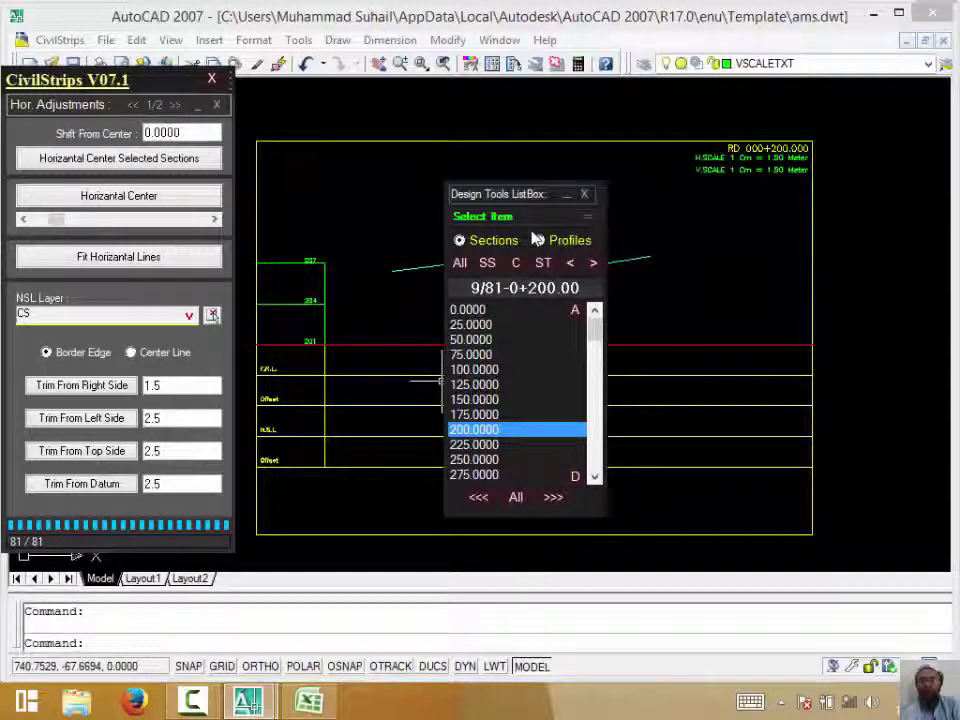
left_click_drag(521, 203, 707, 255)
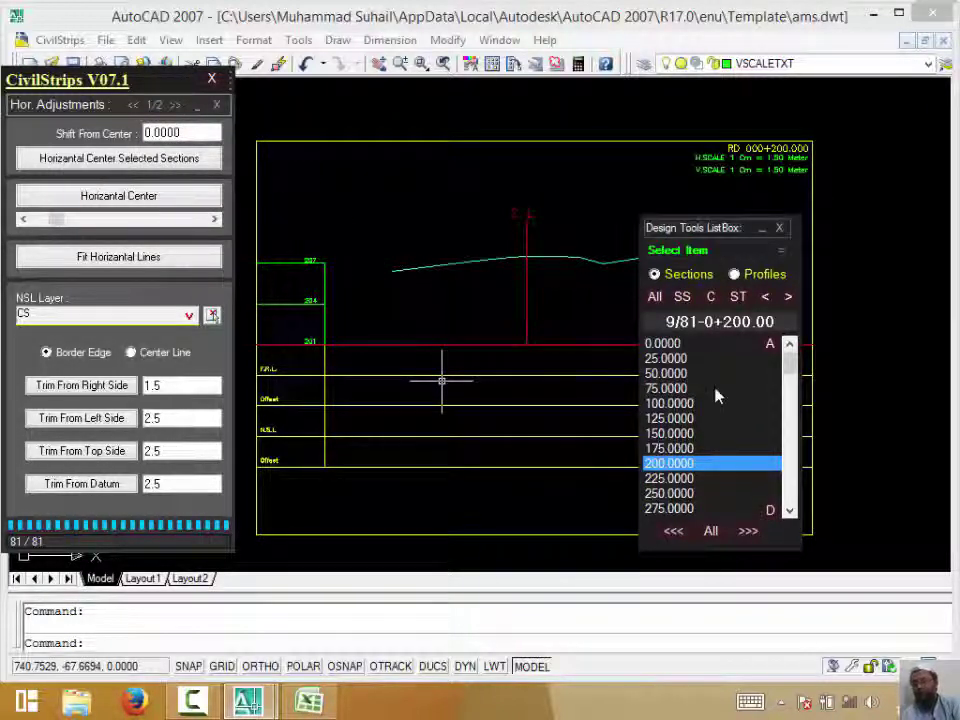
left_click(700, 358)
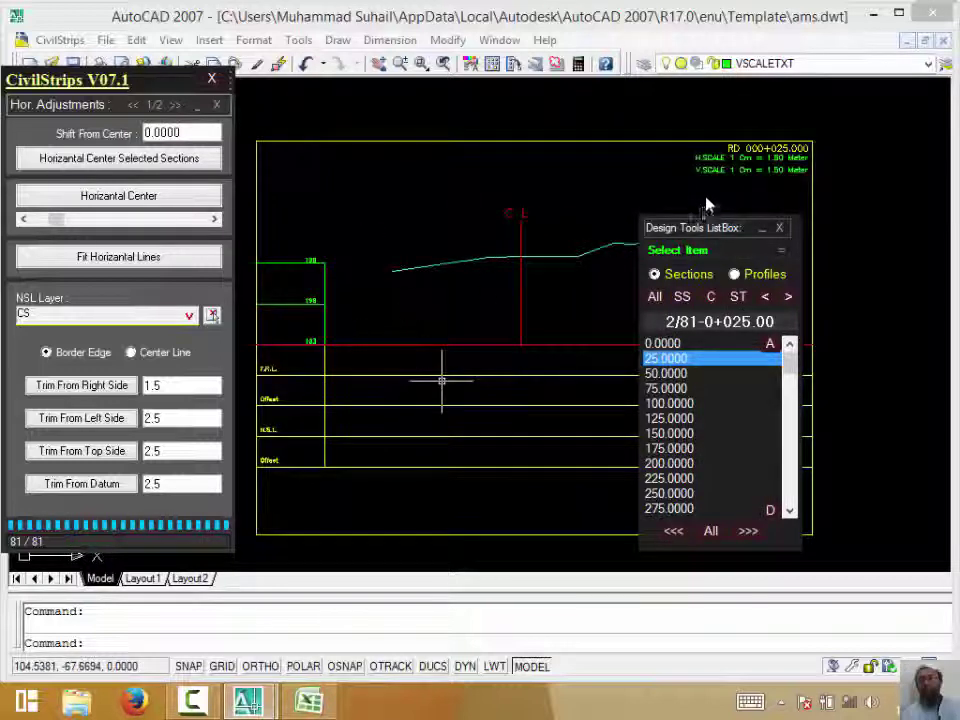
left_click_drag(737, 252, 815, 339)
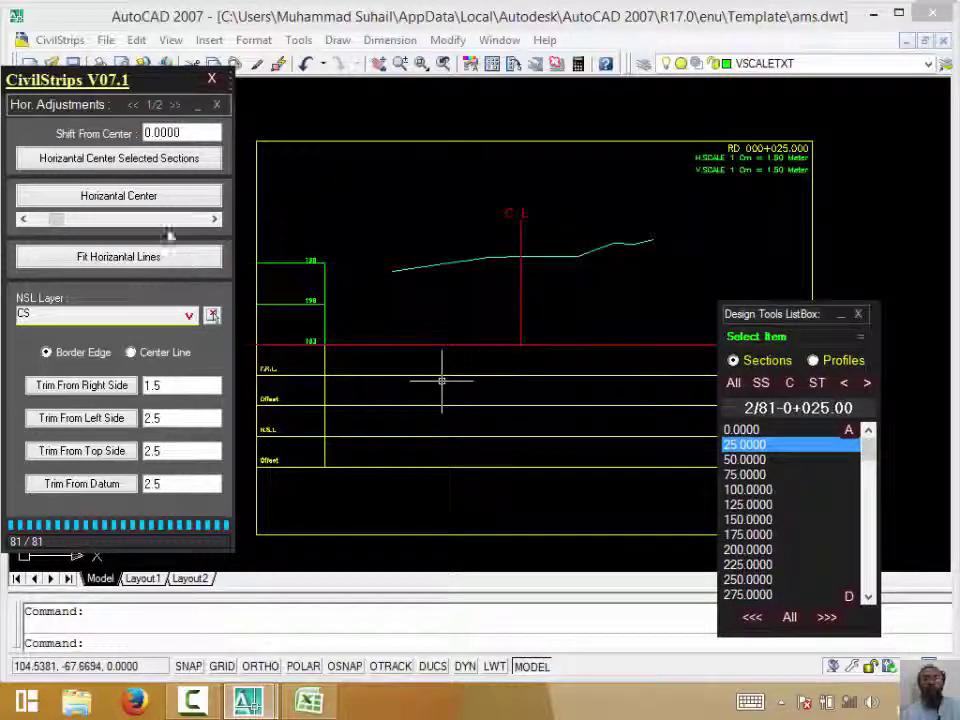
left_click(133, 160)
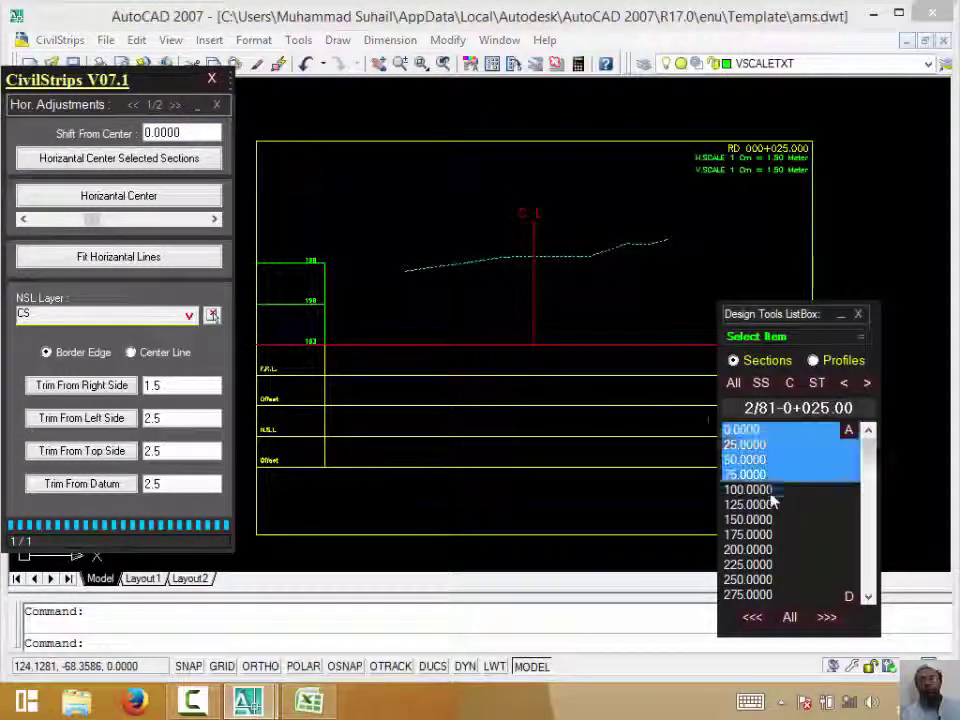
left_click_drag(789, 447, 771, 490)
left_click(140, 165)
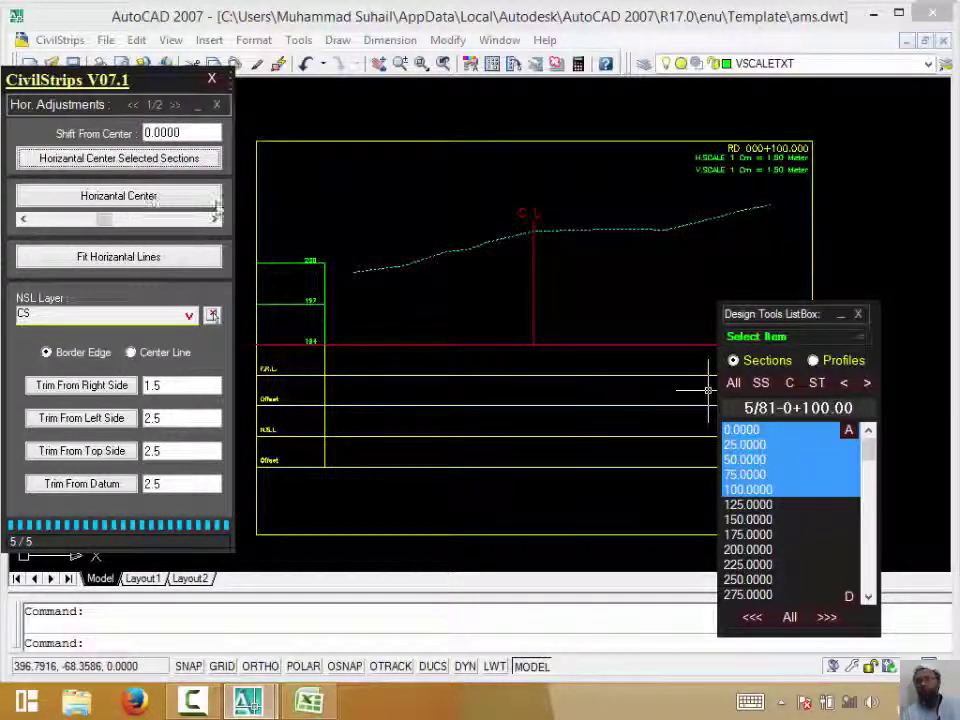
Horizontally centre section 0+075 on its own
left_click(143, 196)
left_click(768, 474)
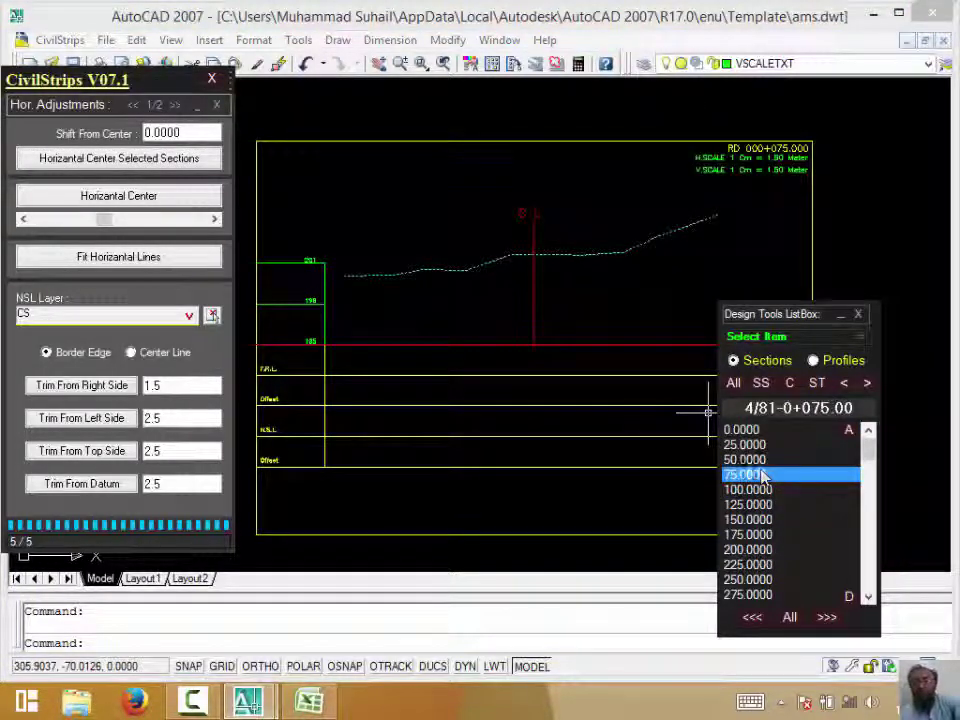
left_click(162, 198)
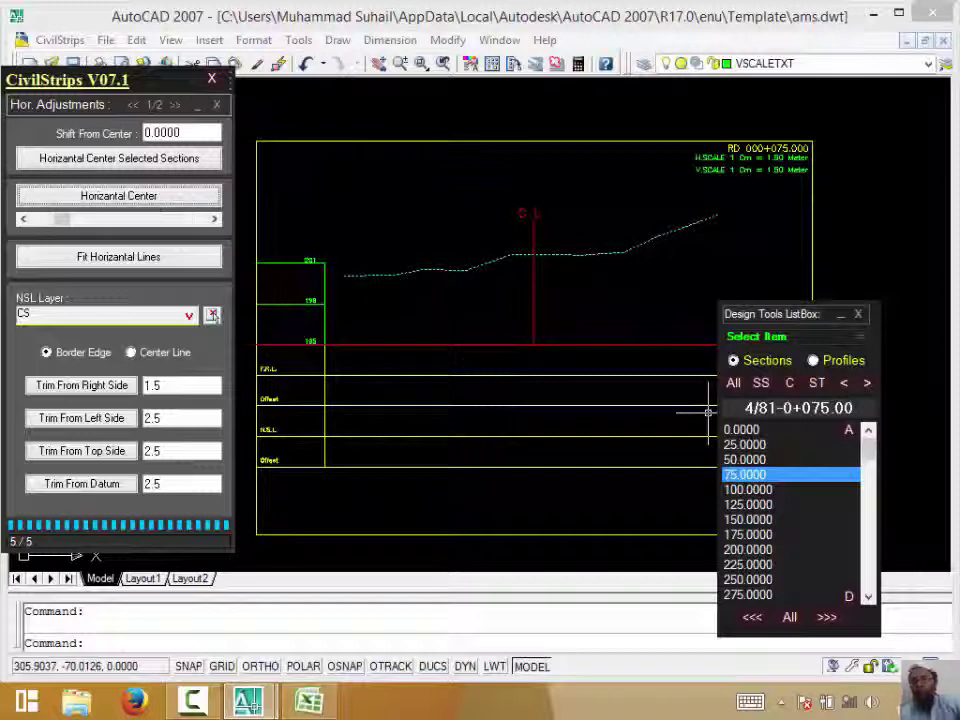
Slide section 0+075 slightly right of centre, then reselect sections 0+000 to 0+100
left_click(214, 222)
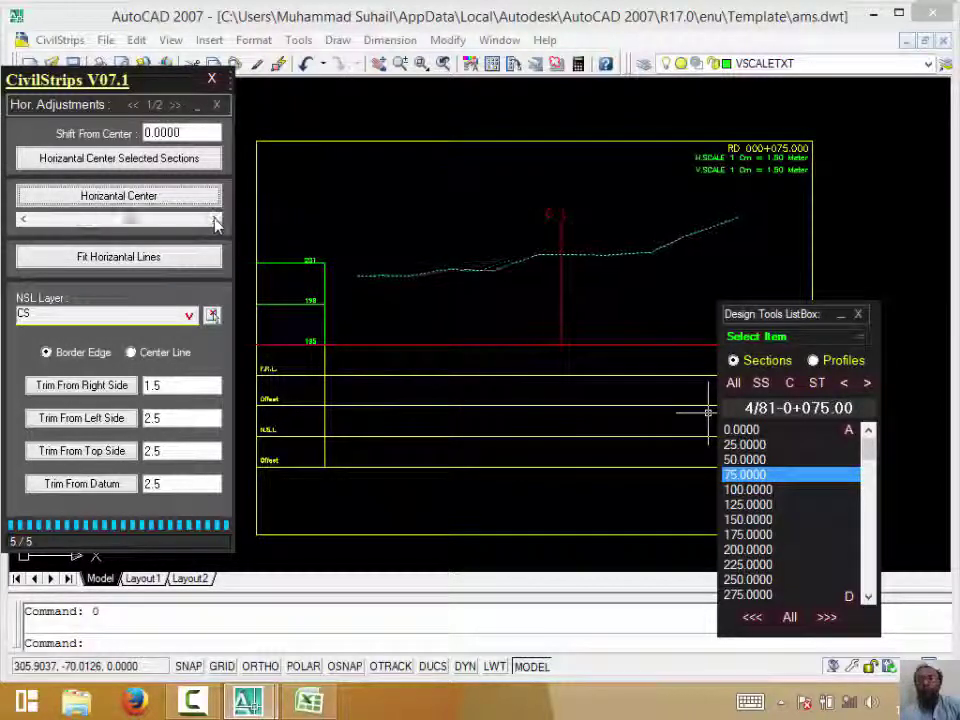
left_click(22, 220)
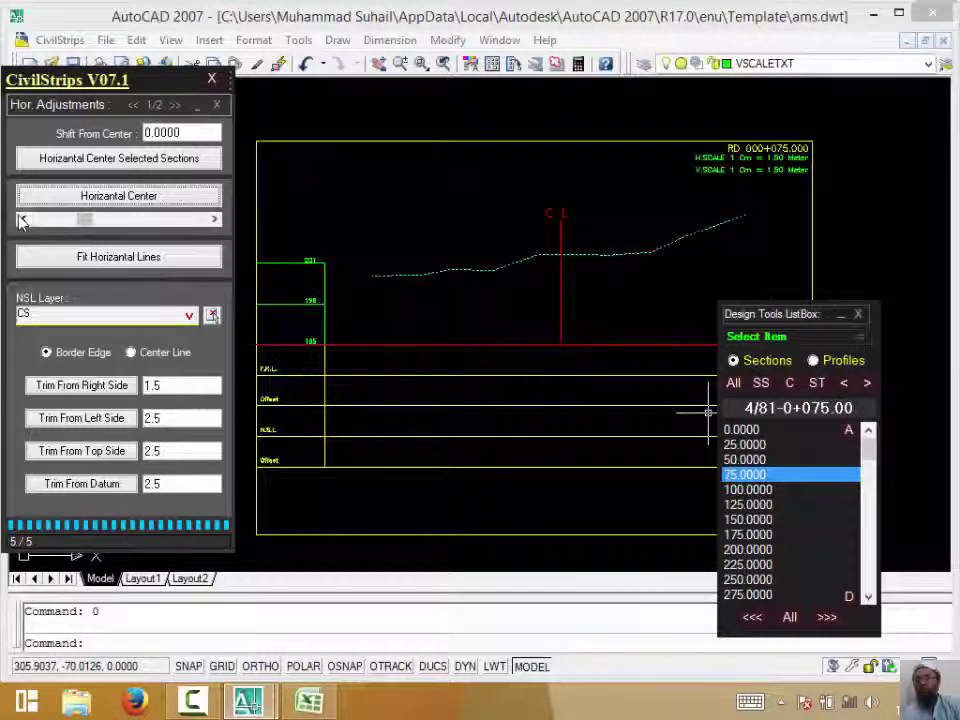
left_click(214, 222)
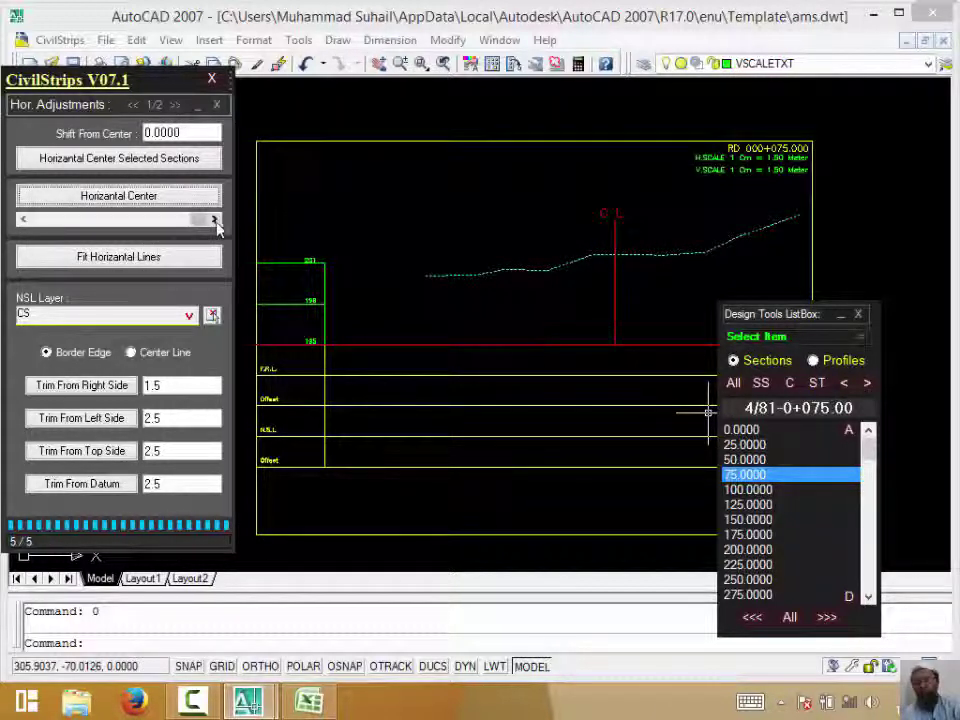
left_click(216, 222)
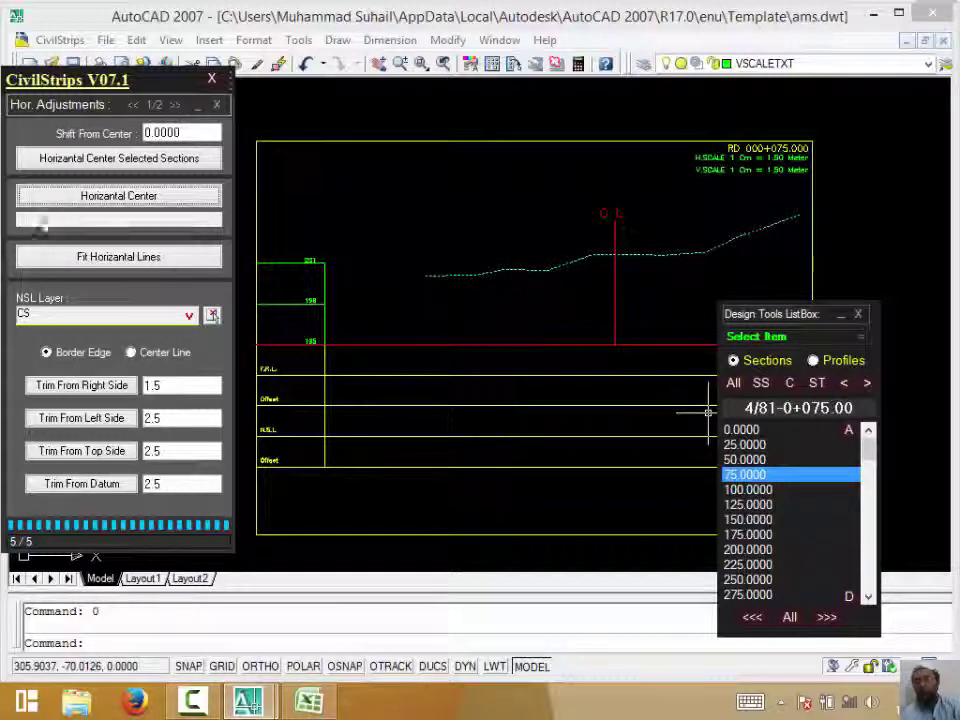
left_click(22, 228)
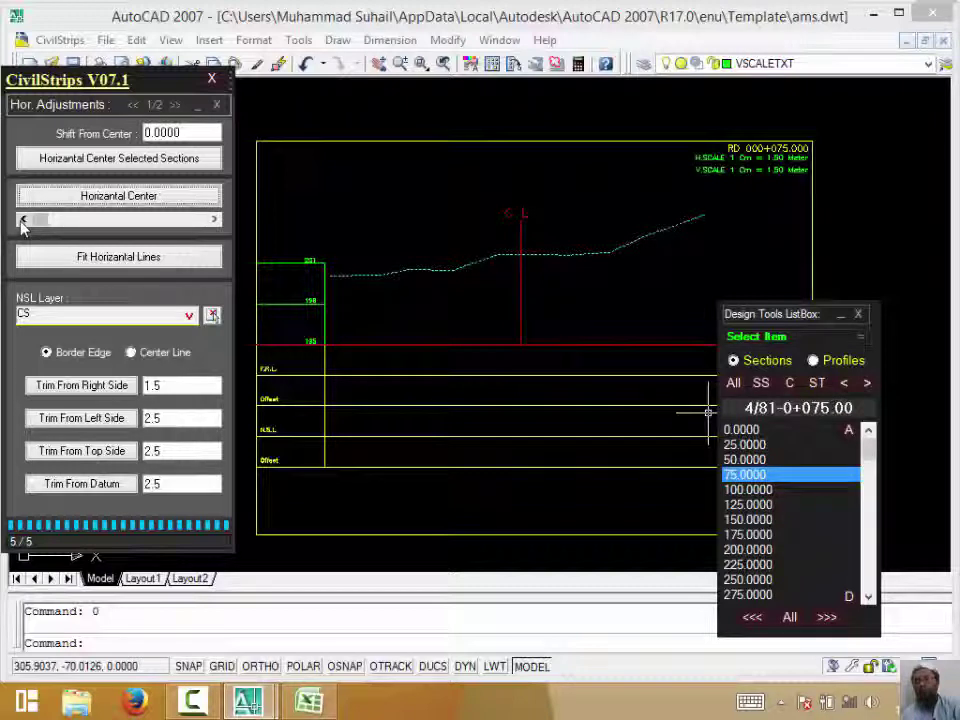
left_click_drag(40, 226, 127, 229)
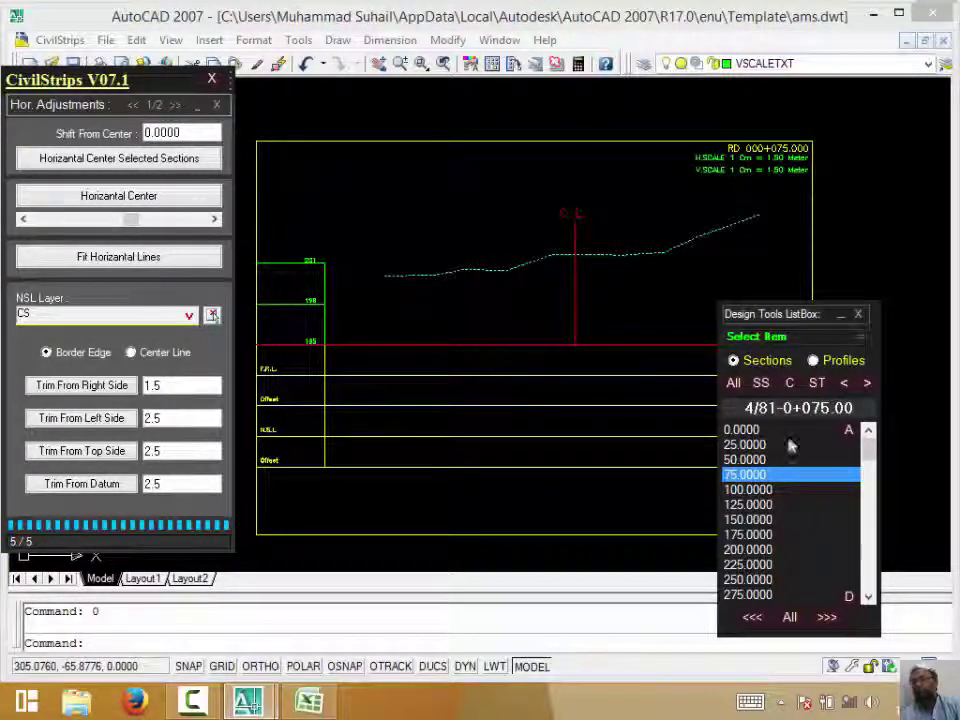
left_click_drag(789, 430, 789, 490)
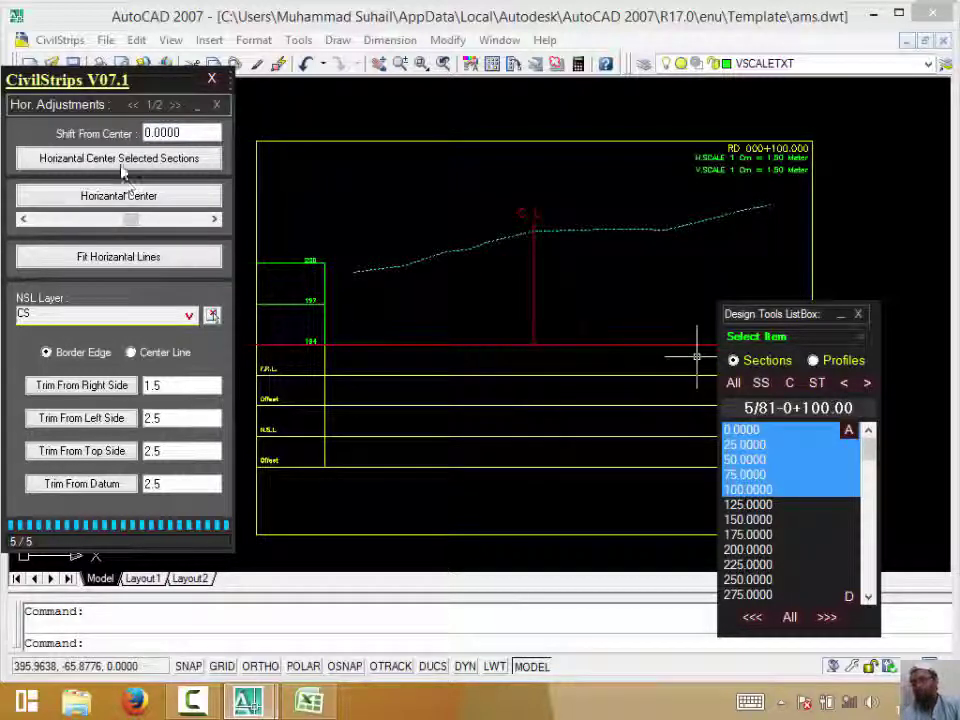
Re-centre the selected sections 0+000 to 0+100 with a 10 shift from centre
left_click(186, 162)
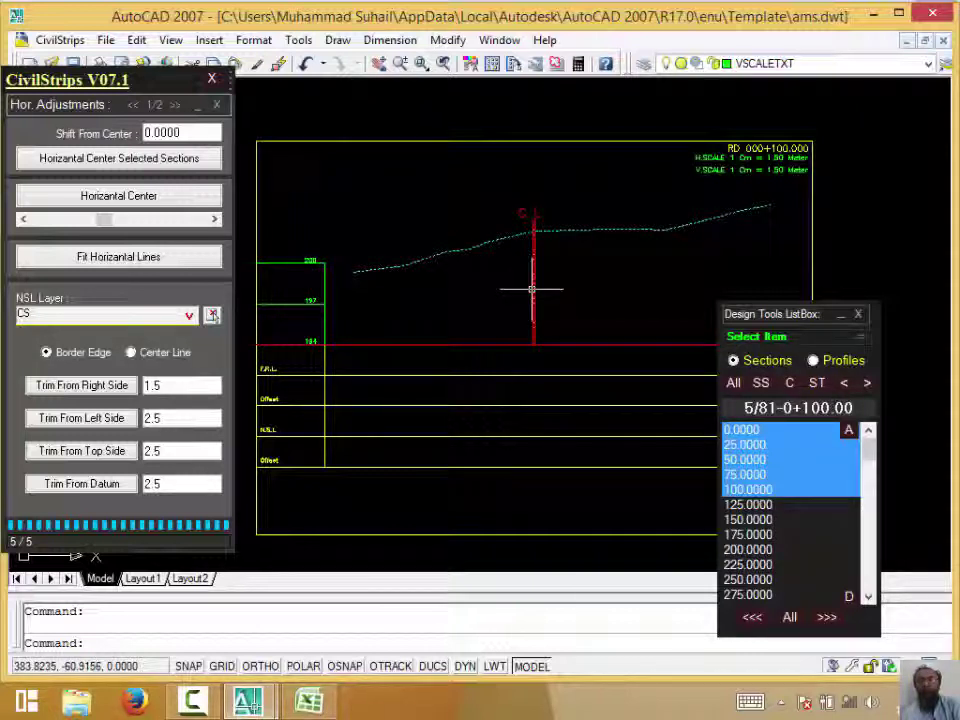
double_click(198, 131)
type("10")
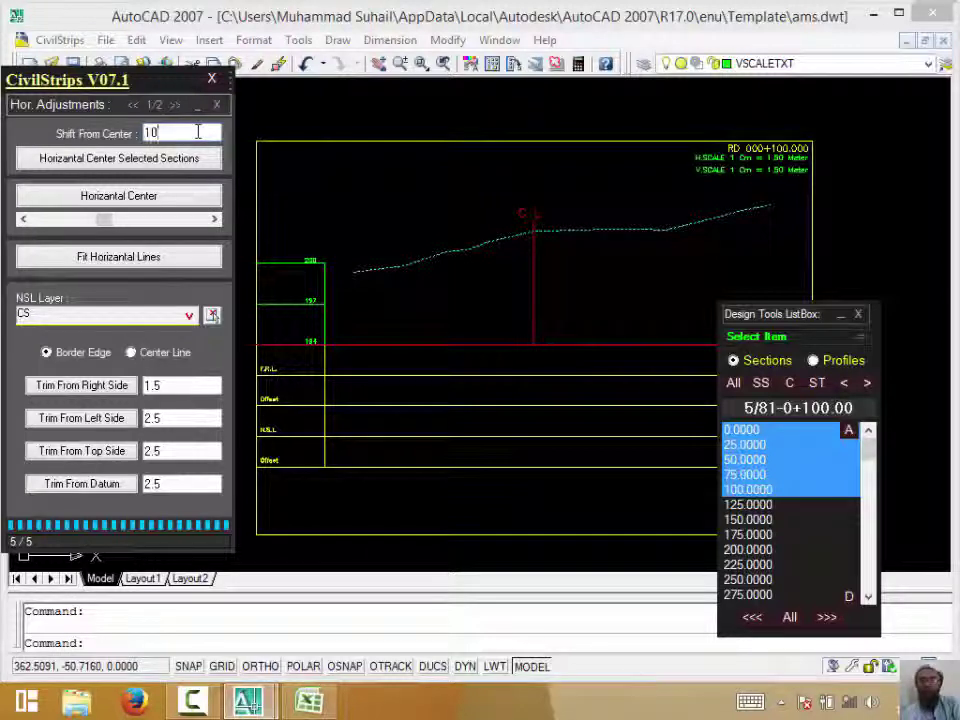
left_click(128, 163)
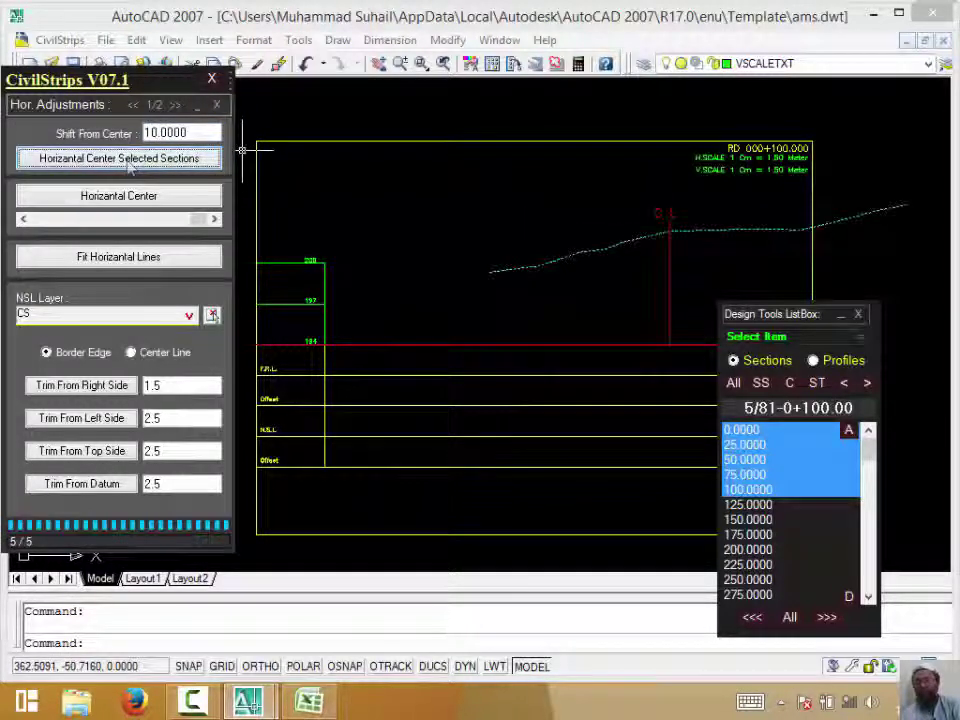
Browse sections 0+000 to 0+125 to check the offset, then select the shift value
left_click(759, 437)
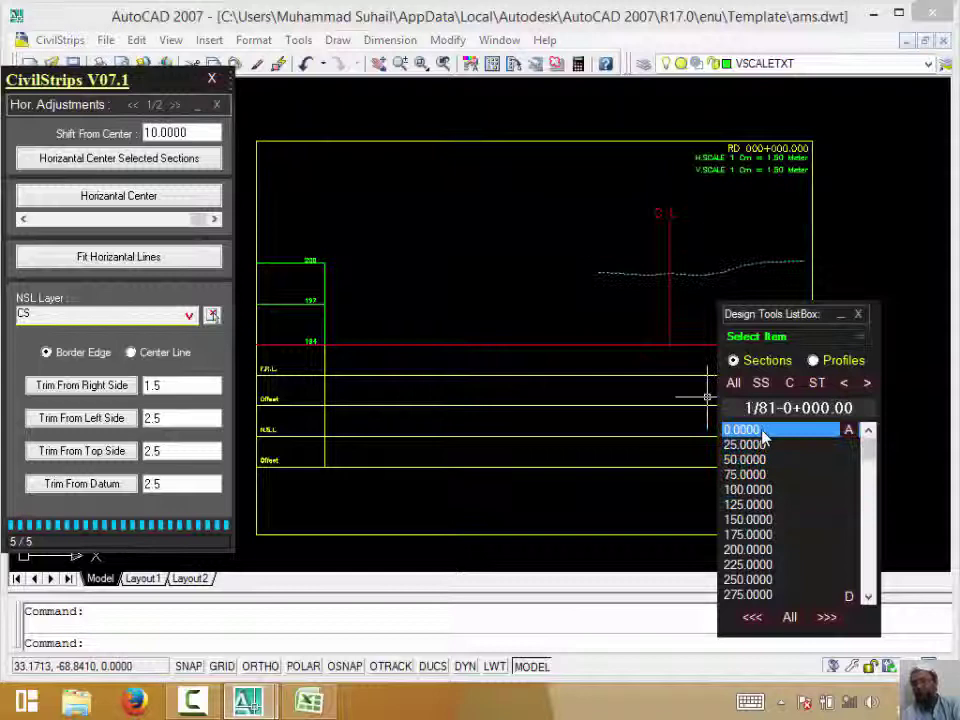
left_click(827, 617)
left_click(827, 617)
left_click(827, 617)
left_click(827, 617)
left_click(827, 617)
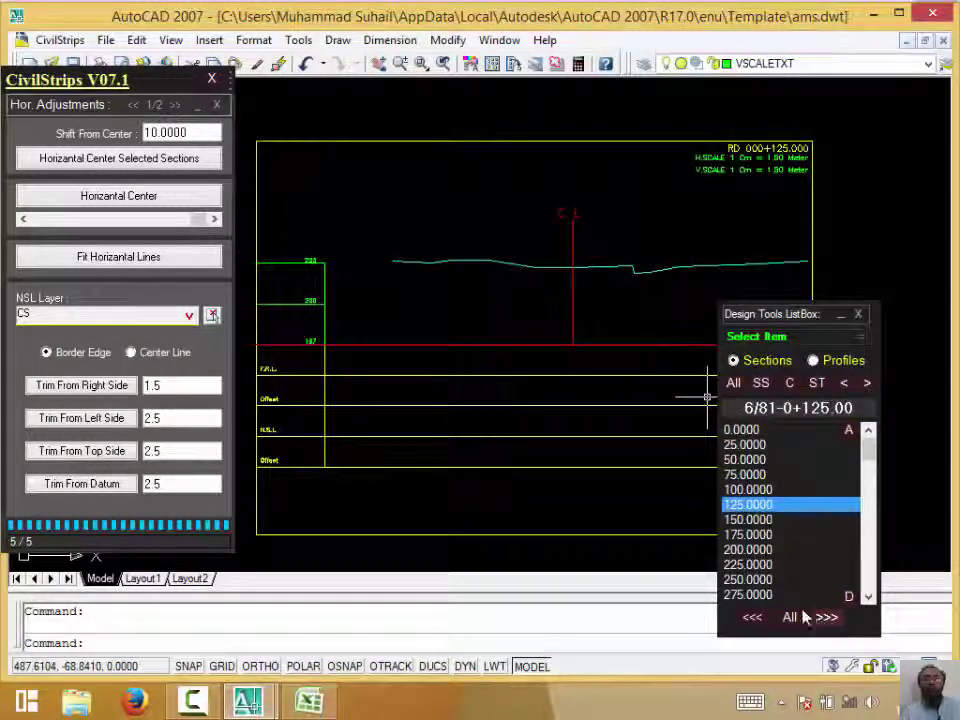
left_click(785, 473)
left_click(781, 460)
left_click(777, 447)
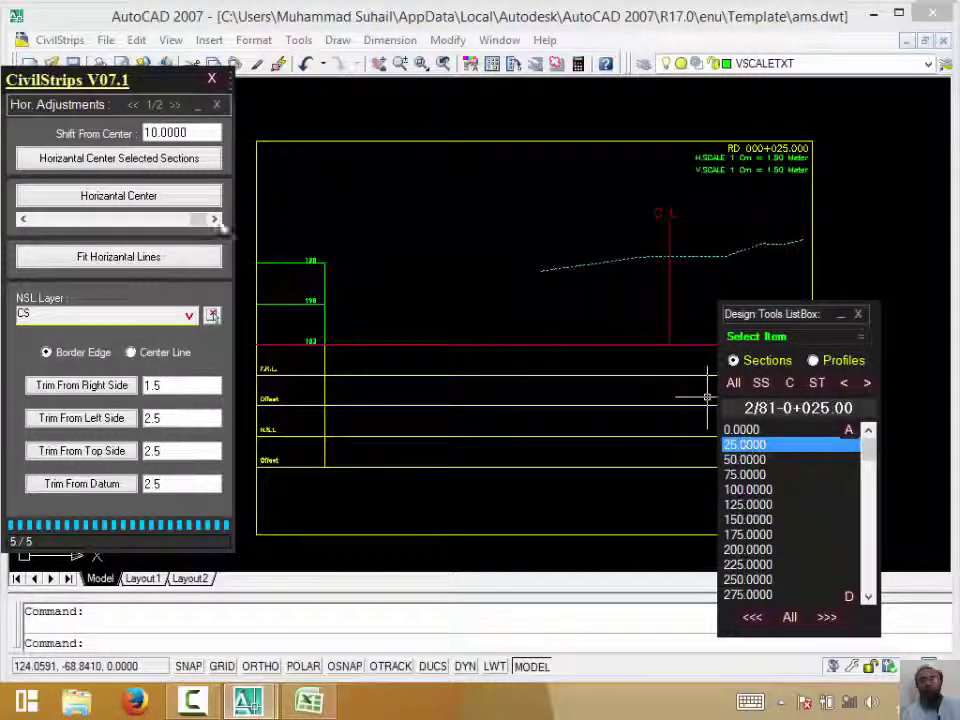
left_click_drag(197, 130, 120, 100)
type("-10")
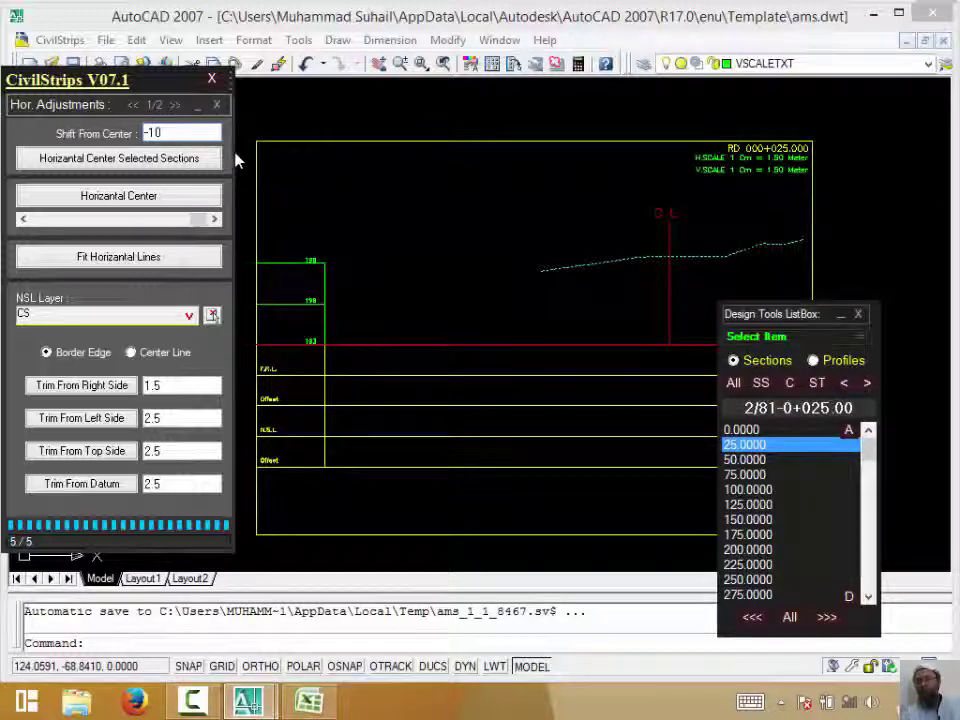
Re-centre sections 0+000 to 0+125 with a -10 shift from centre
key("Return")
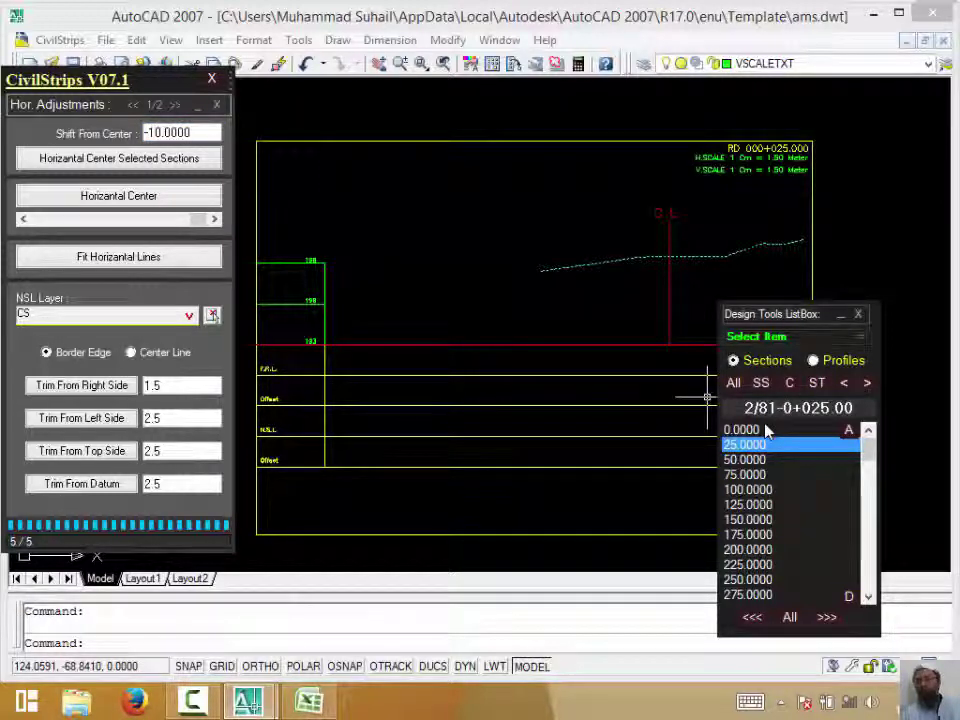
left_click_drag(742, 429, 768, 515)
left_click(133, 160)
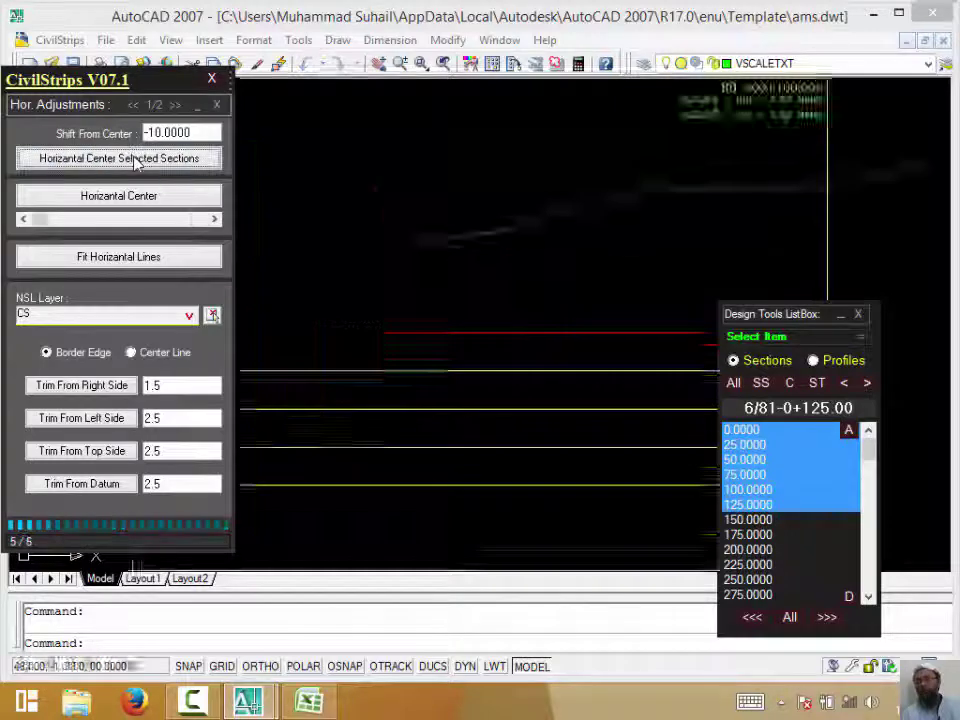
Step from section 0+000 forward to 0+100 to review the -10 shift
left_click(777, 432)
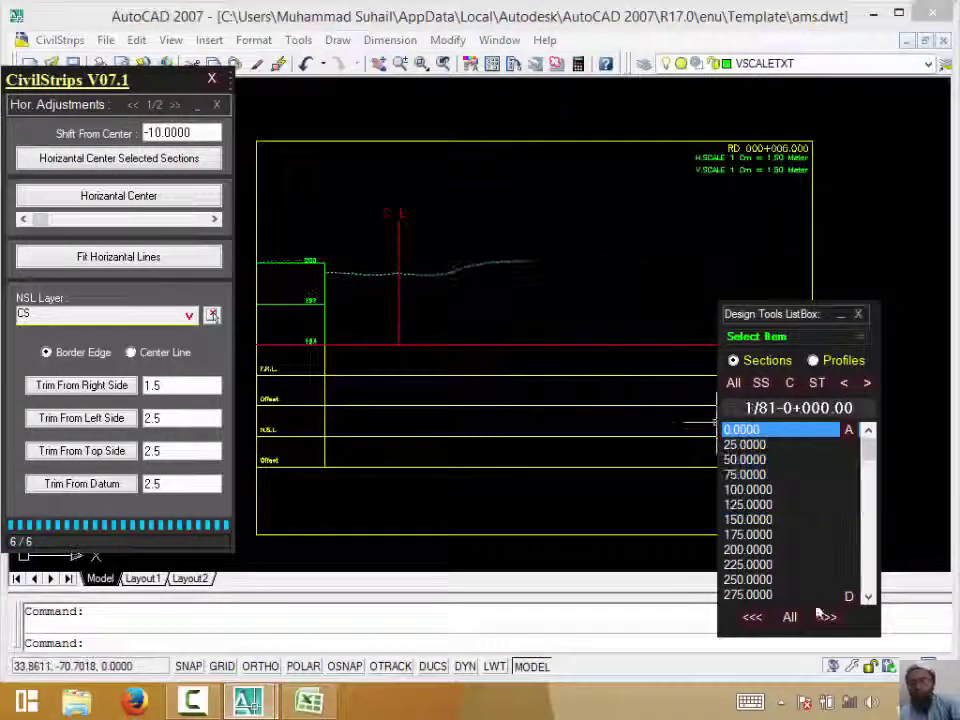
left_click(826, 618)
left_click(826, 618)
left_click(827, 618)
left_click(827, 618)
left_click(827, 618)
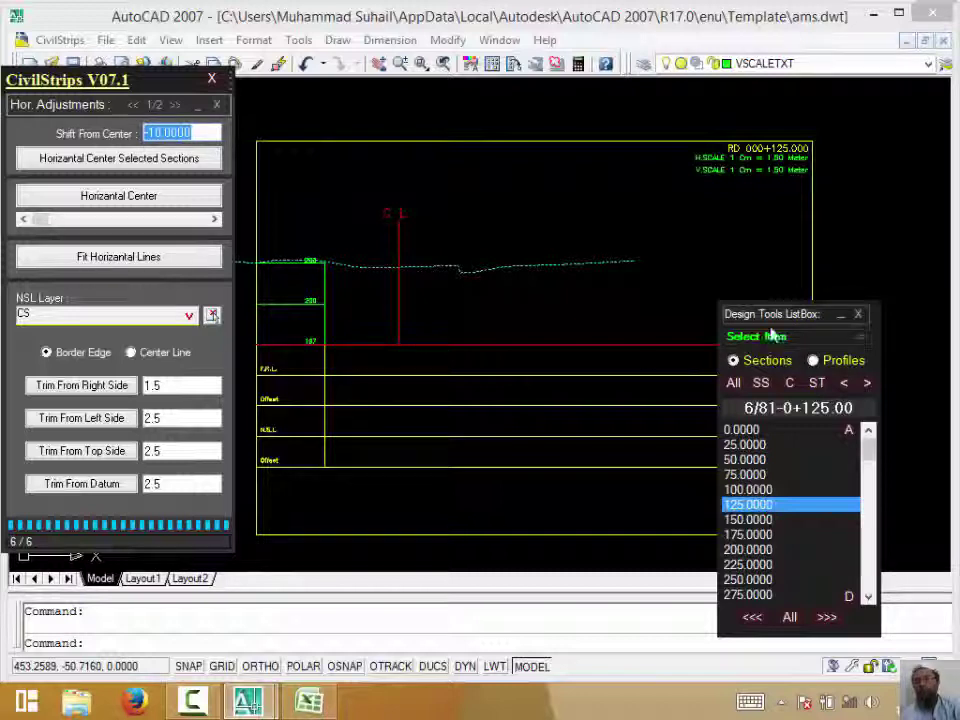
Stretch section 0+100's ground line right end past the frame's right edge
left_click(782, 489)
left_click(420, 240)
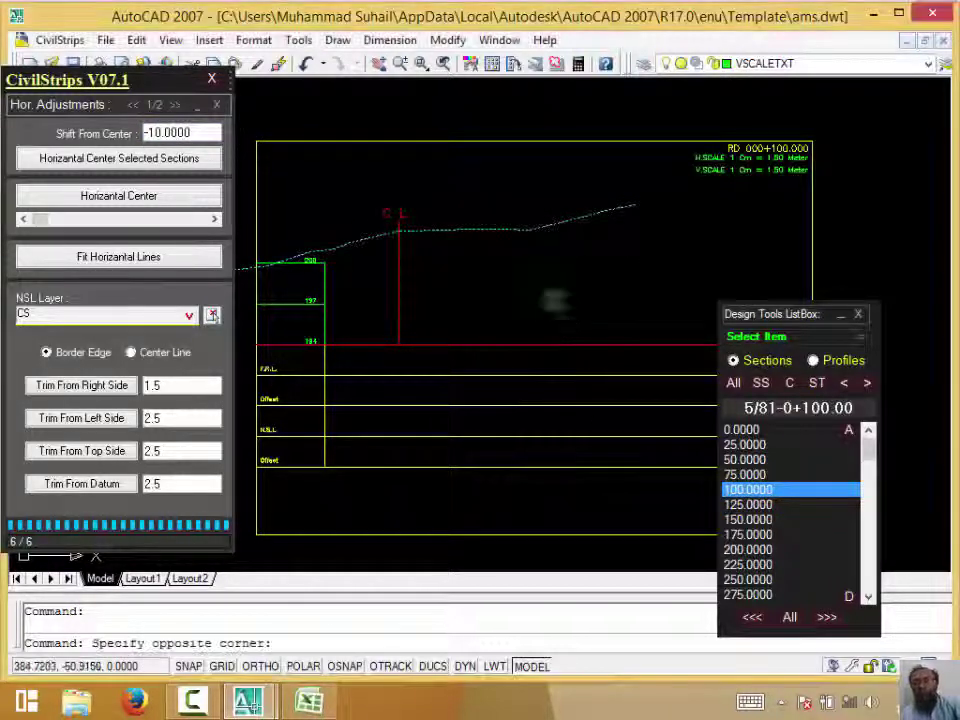
left_click(540, 268)
middle_click_drag(567, 259, 626, 302)
left_click(720, 253)
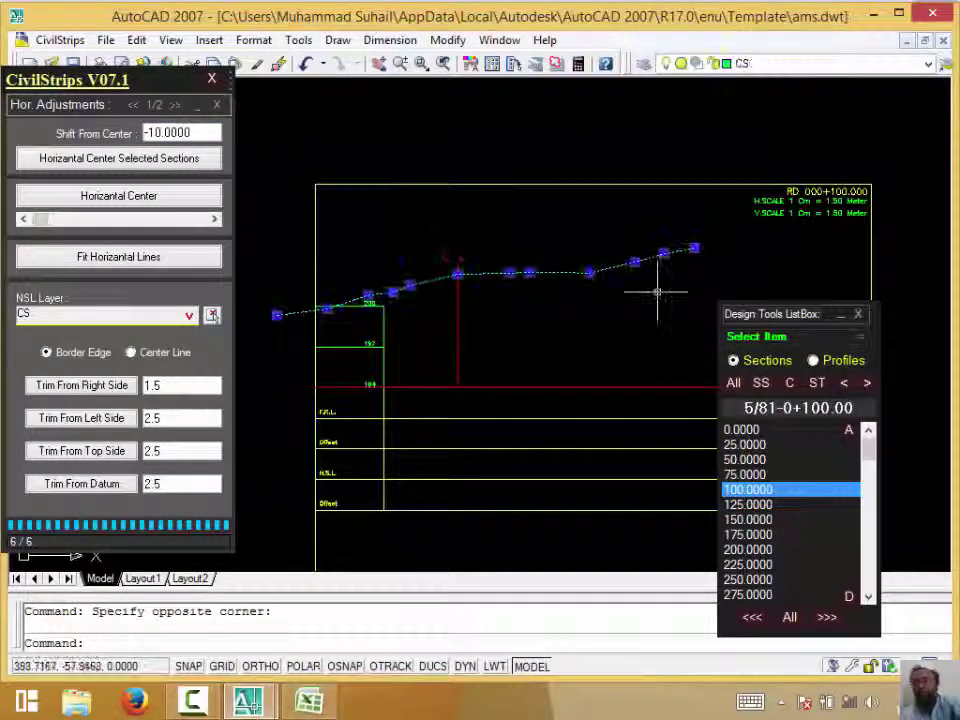
left_click(693, 248)
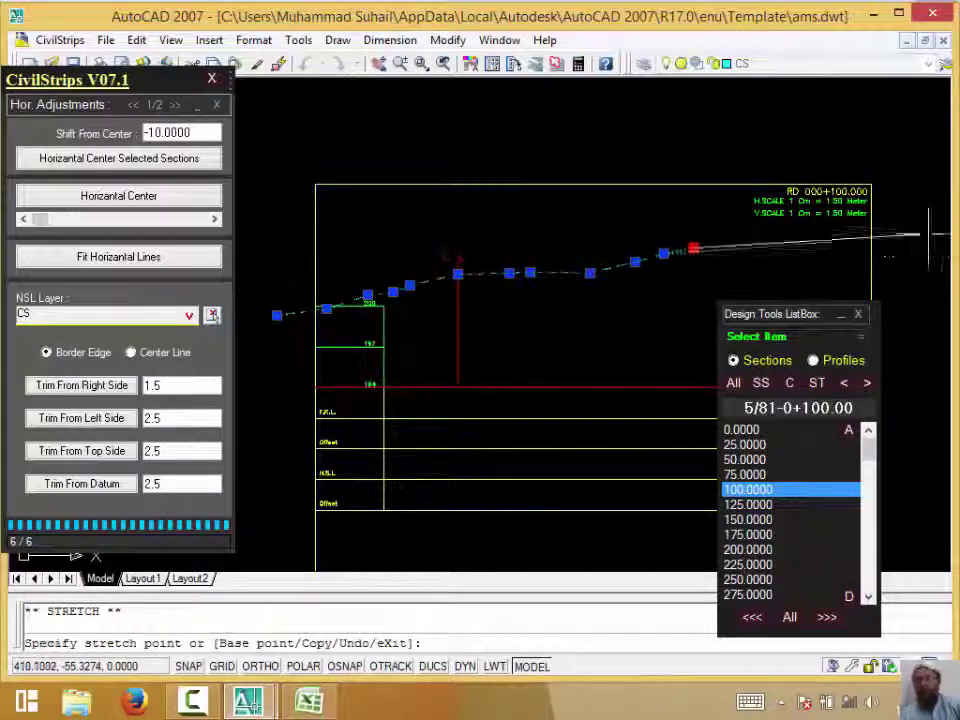
left_click(928, 233)
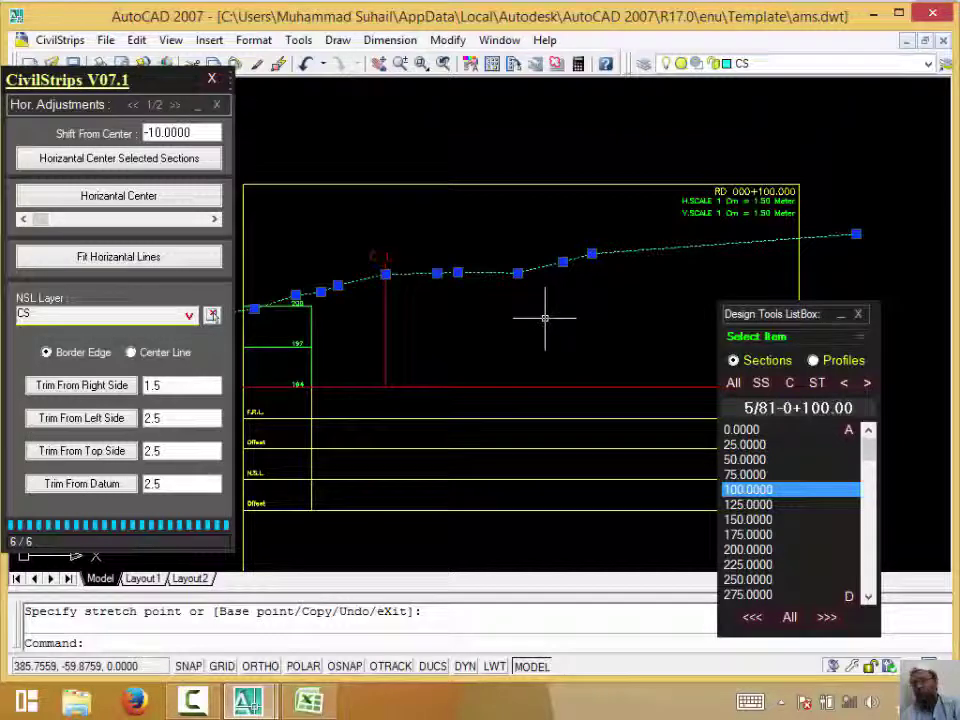
Browse sections 0+075 through 0+150 and return to section 0+100
left_click(745, 459)
left_click(827, 618)
triple_click(827, 618)
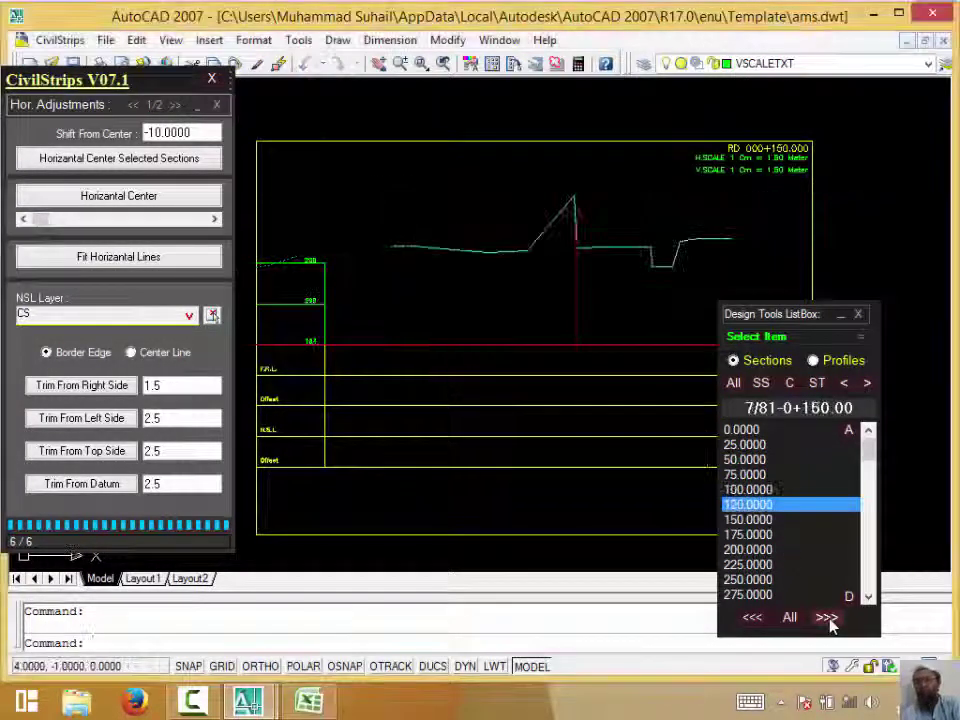
double_click(827, 618)
double_click(751, 618)
triple_click(751, 618)
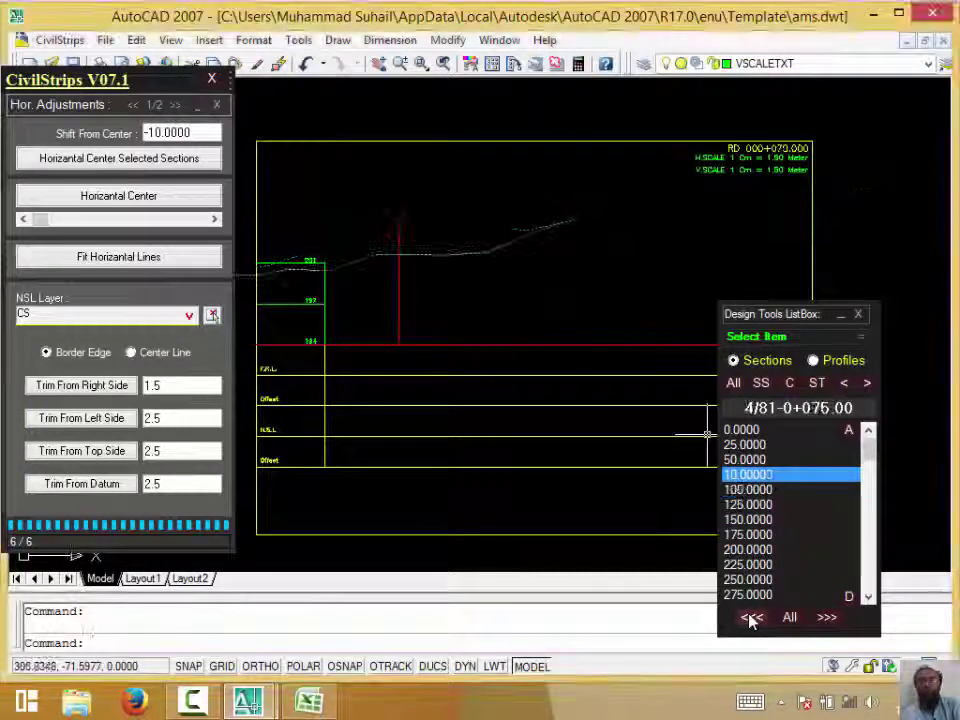
left_click(834, 620)
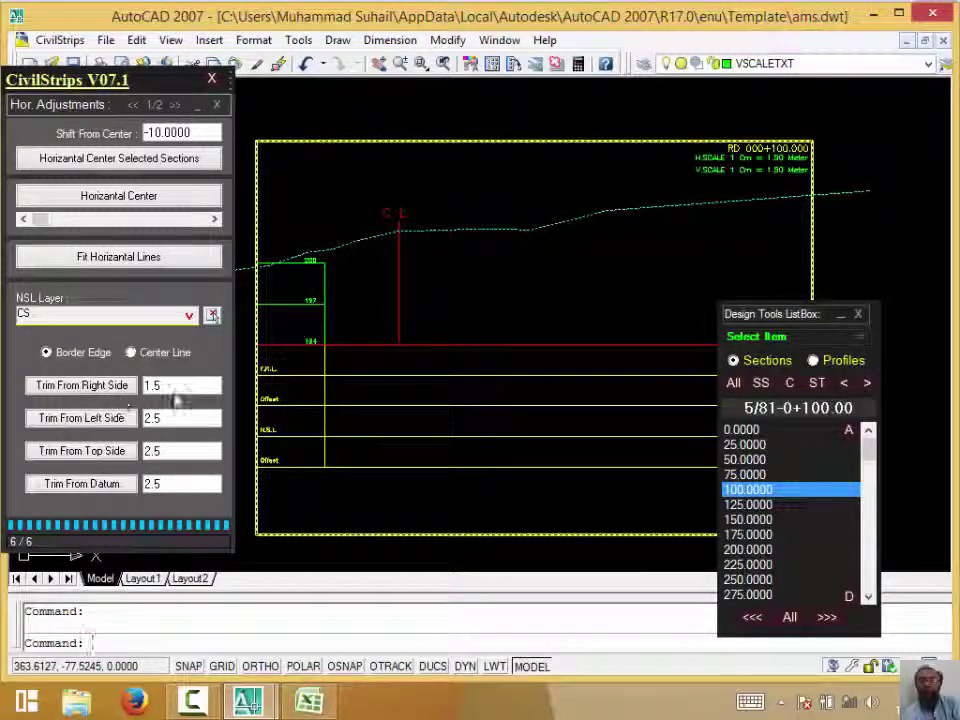
Trim section 0+100's ground line 1.5 from the right border and reselect it
double_click(176, 388)
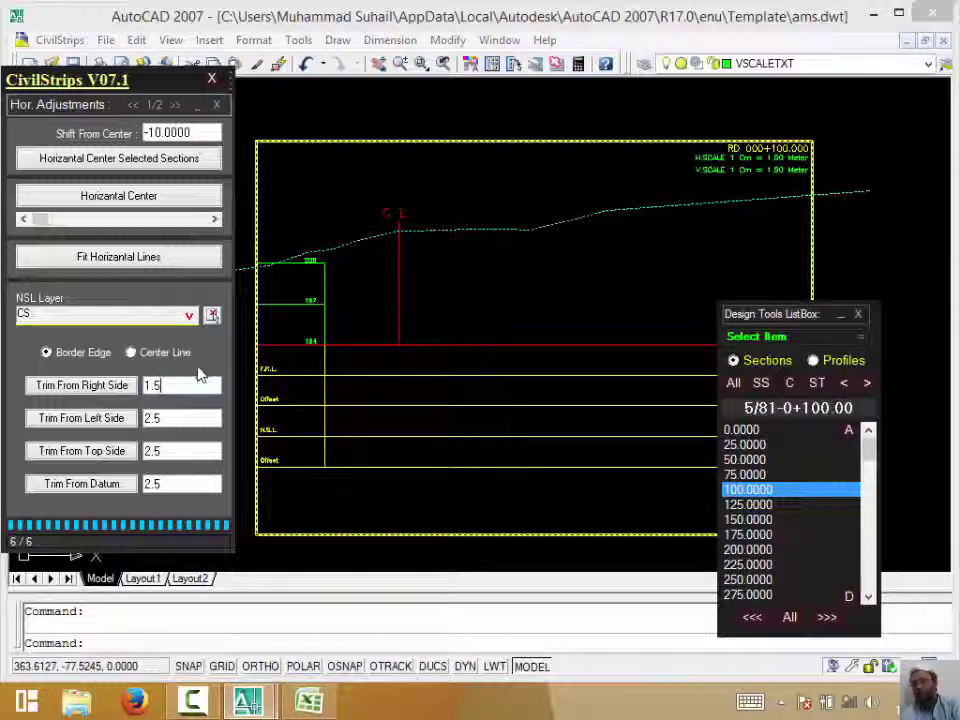
double_click(165, 386)
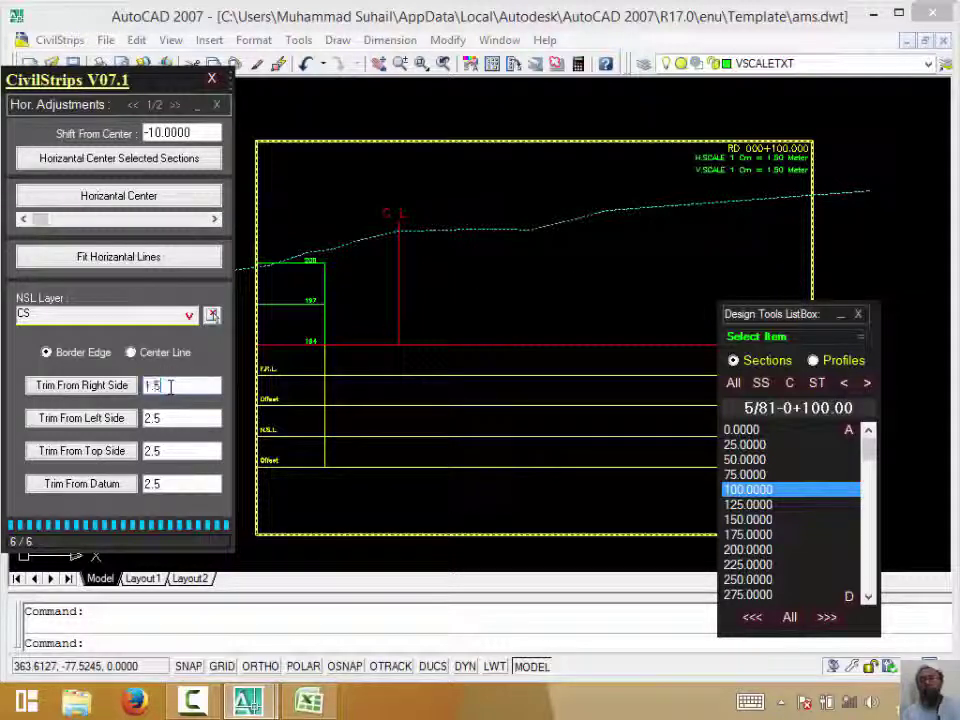
left_click(82, 388)
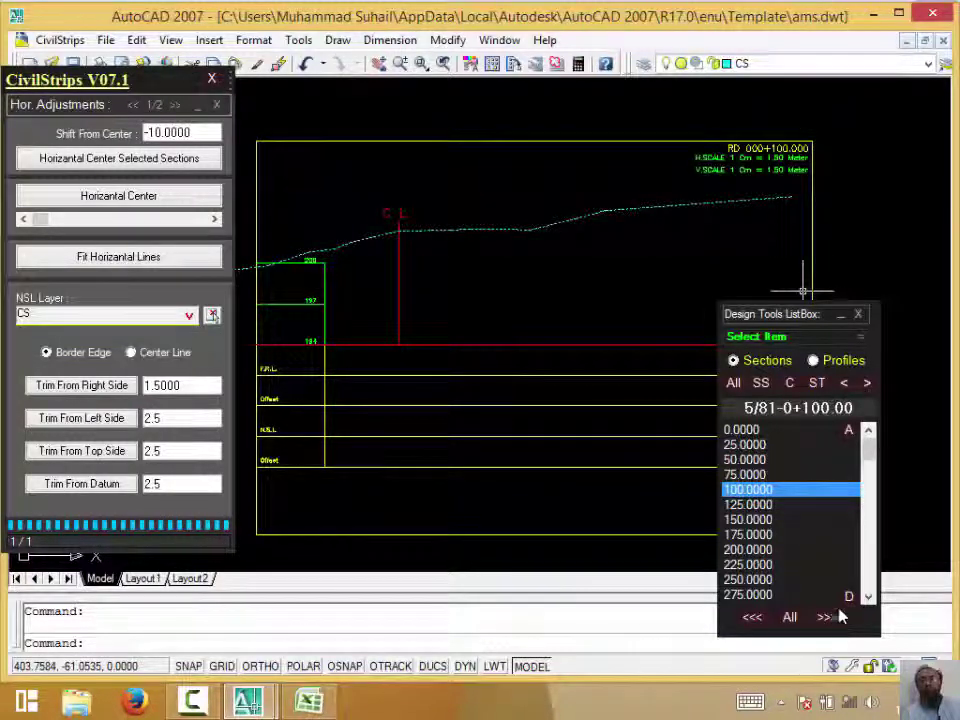
left_click(750, 190)
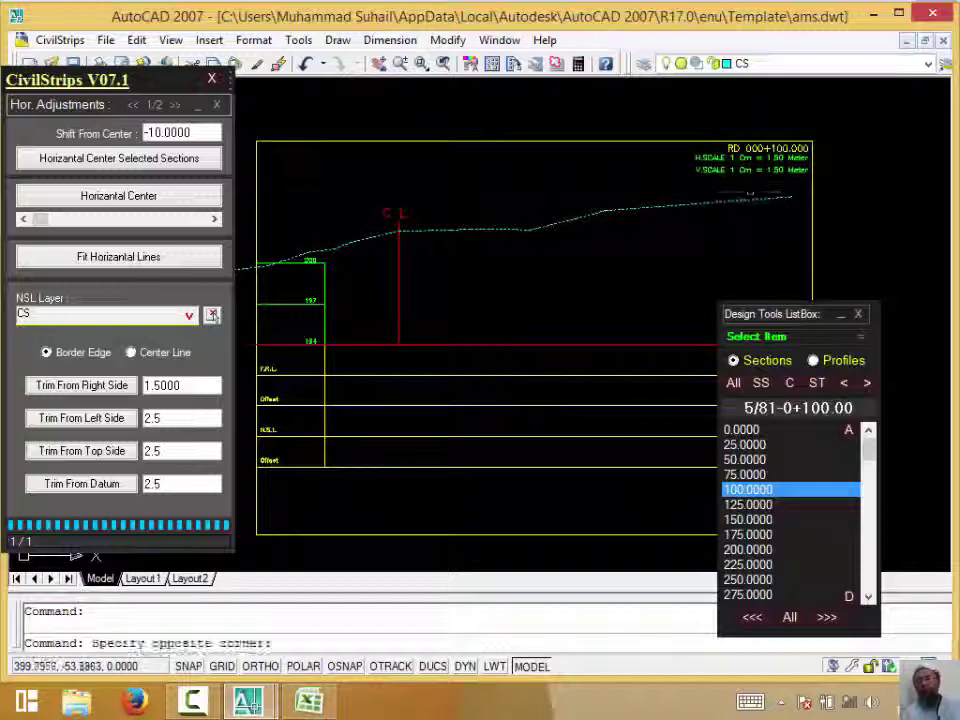
left_click(711, 214)
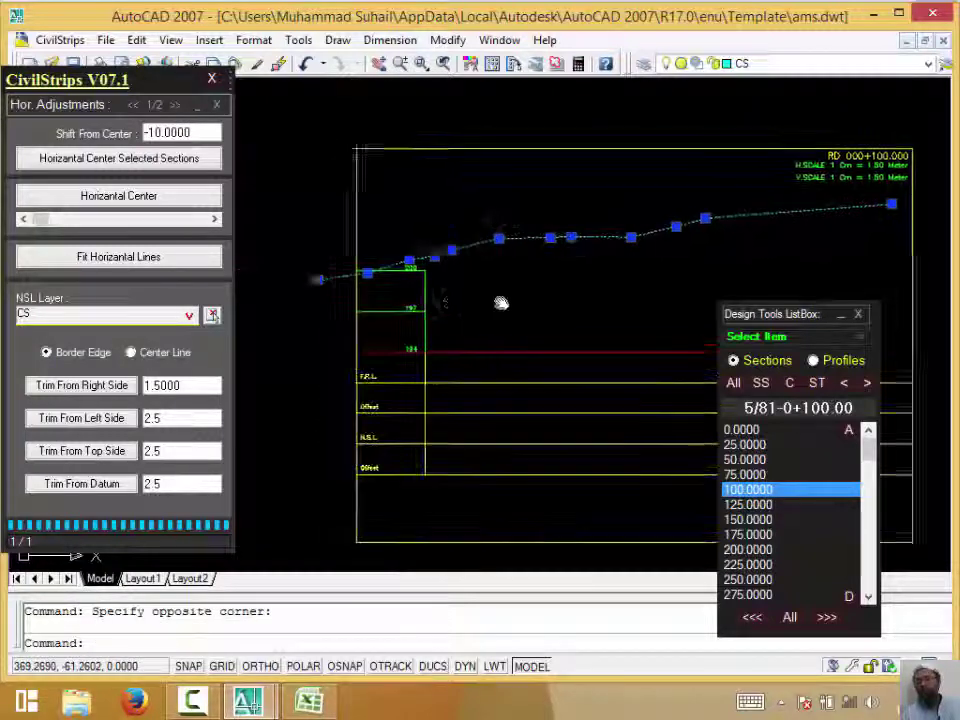
Pull the ground line's right end above the frame and trim it 2.5 from the top
middle_click_drag(340, 288, 510, 296)
key("Escape")
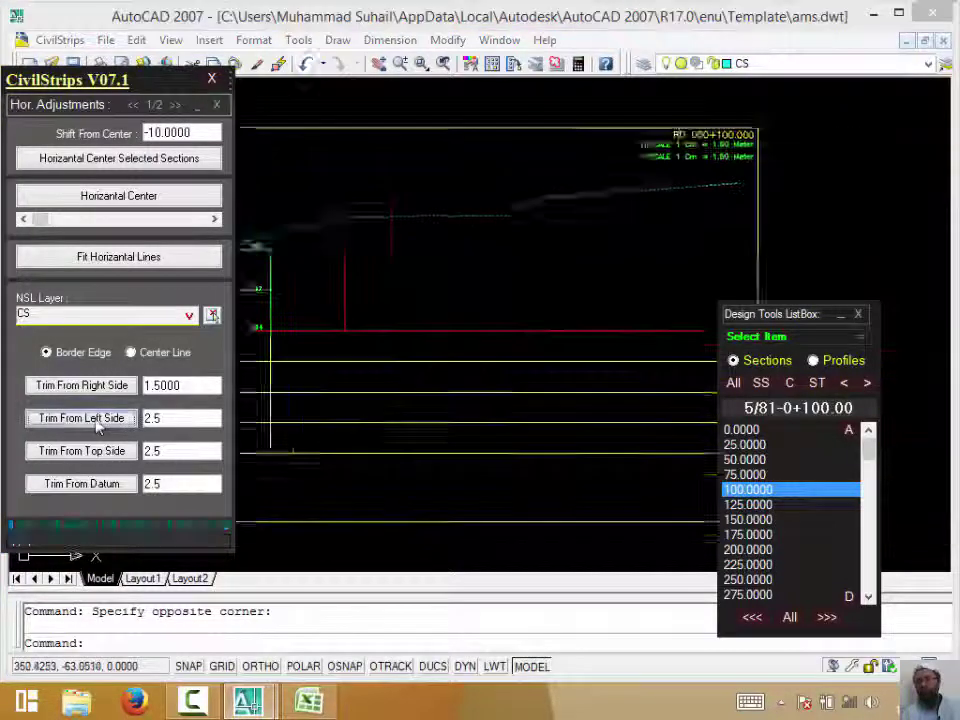
middle_click_drag(248, 325, 80, 330)
scroll(262, 218, "up", 1)
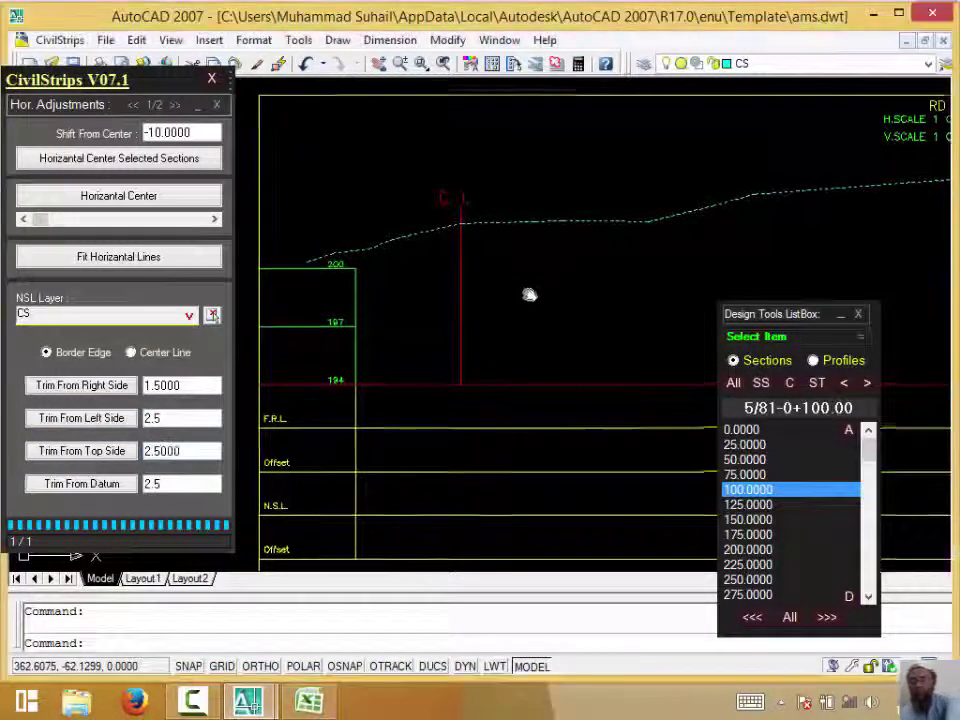
scroll(620, 310, "down", 2)
scroll(592, 318, "up", 3)
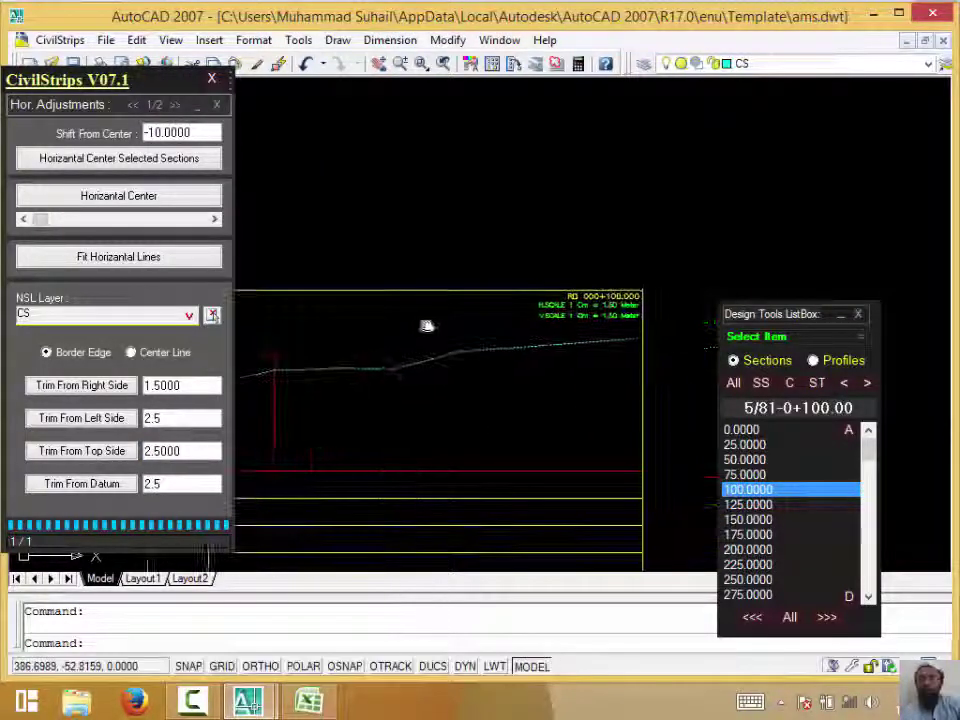
left_click_drag(426, 325, 592, 360)
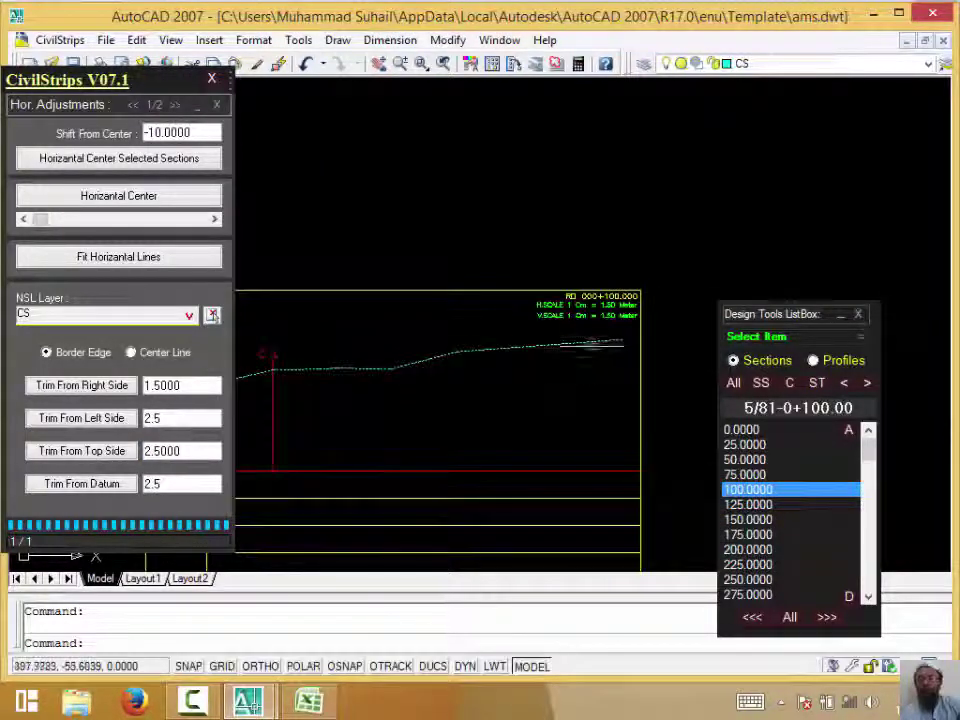
left_click(622, 342)
left_click(557, 223)
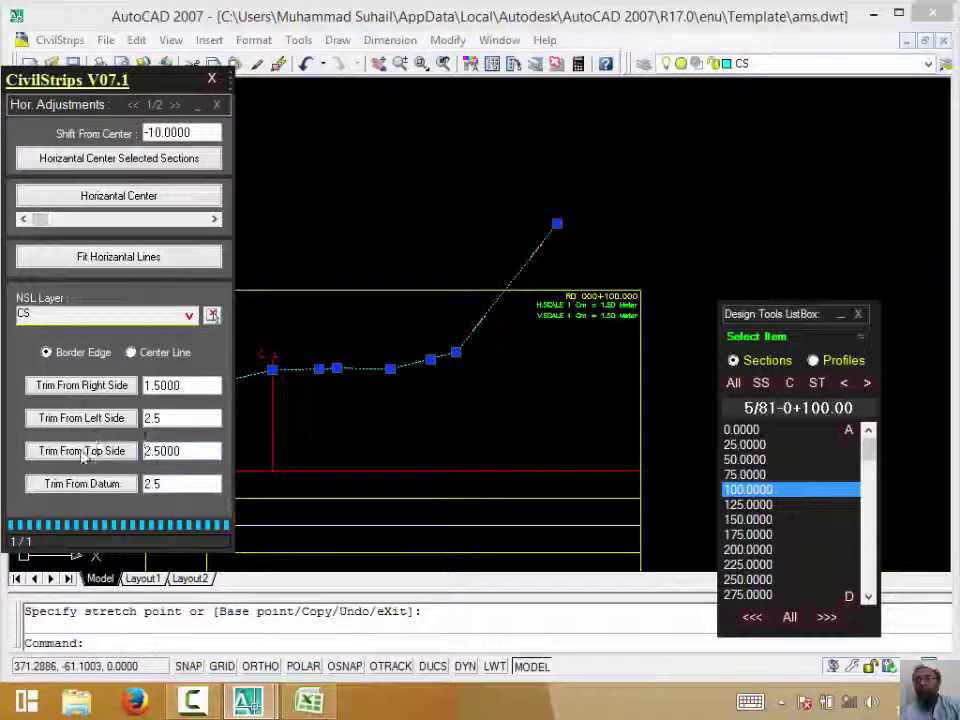
left_click(82, 451)
Pull the ground line's left end below the datum line, ready for a 2.5 datum trim
left_click_drag(601, 259, 364, 240)
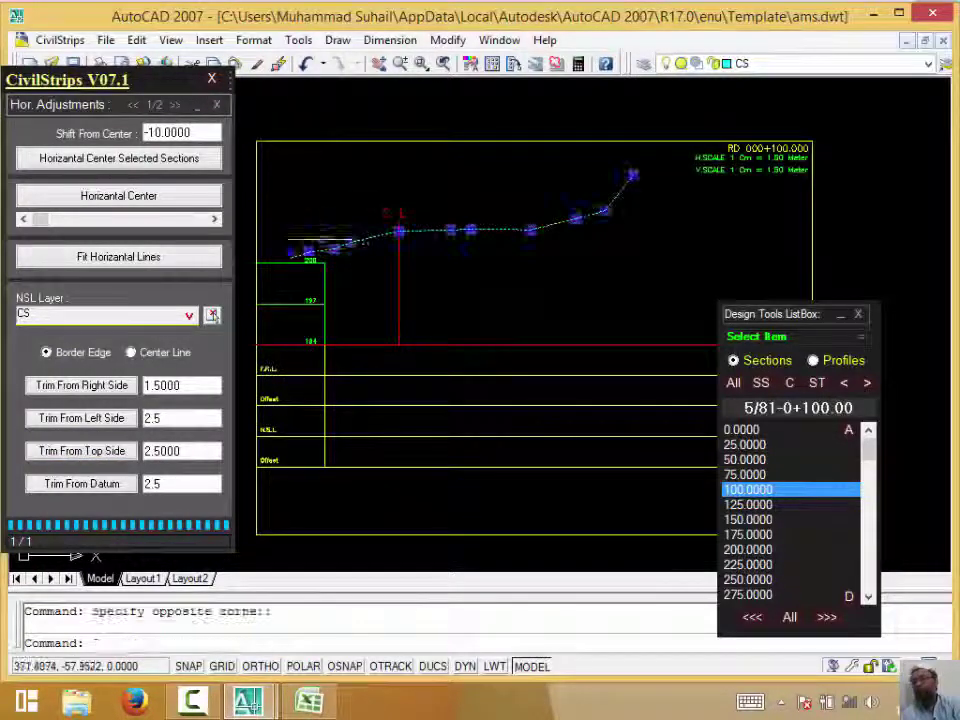
left_click(288, 258)
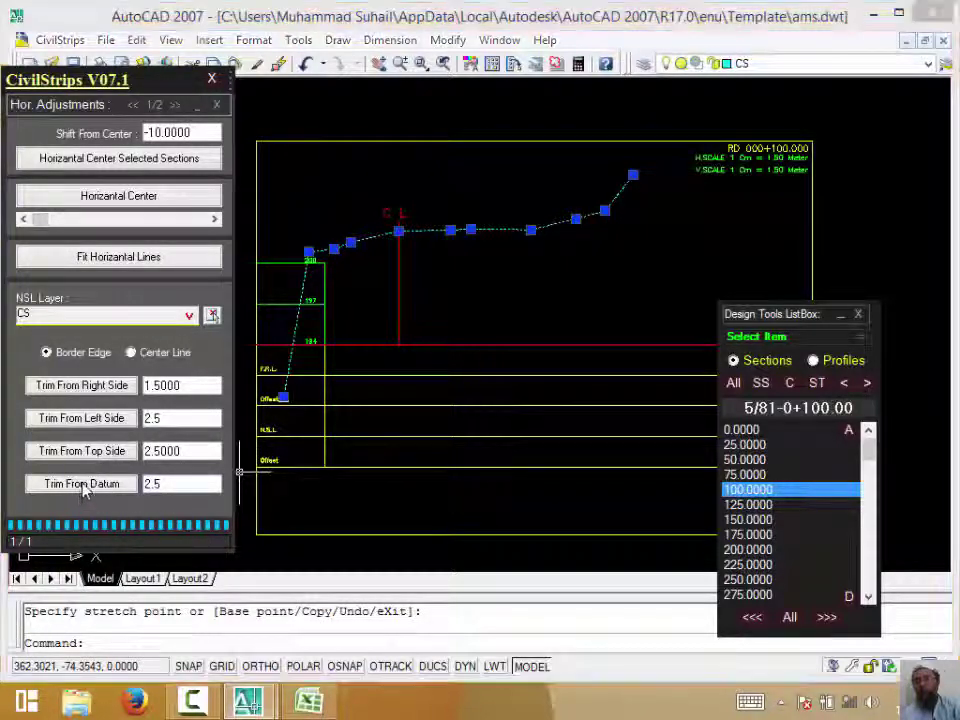
left_click(296, 344)
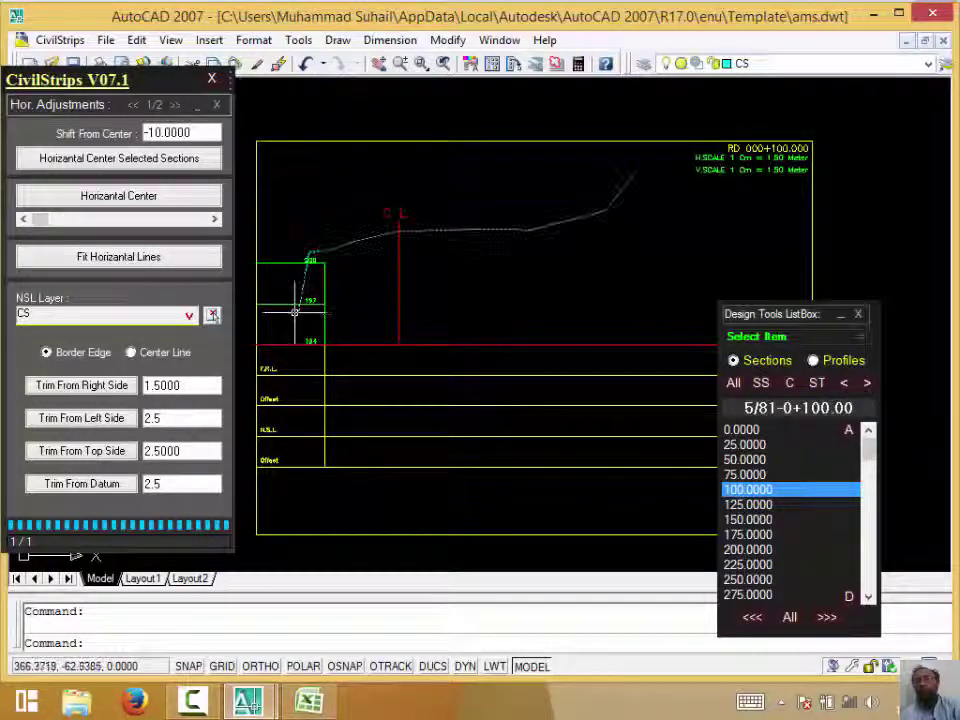
double_click(180, 483)
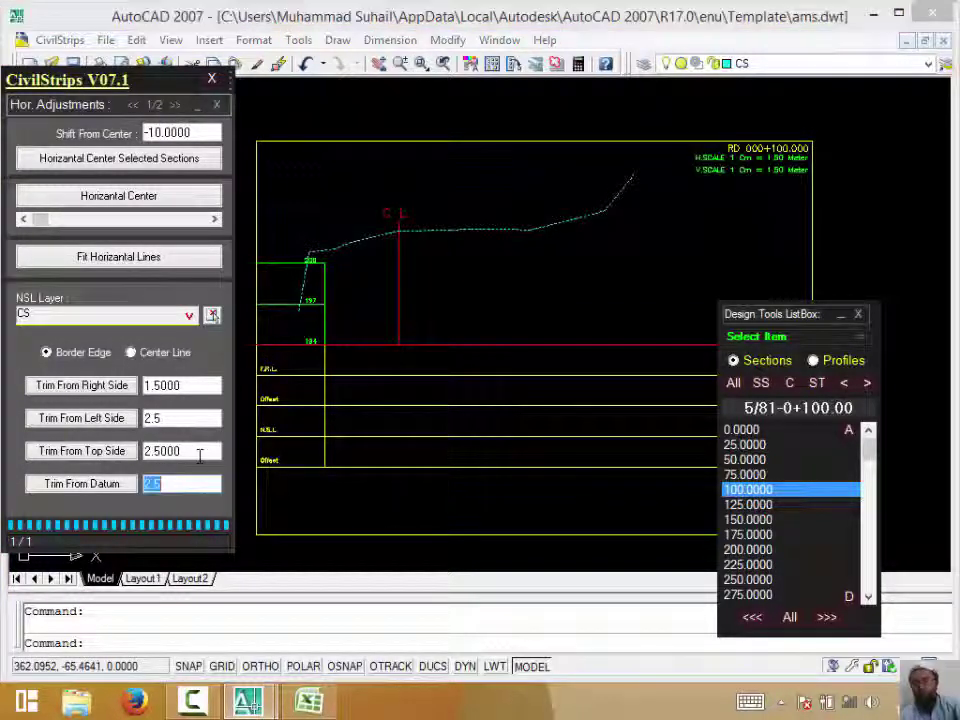
Confirm 2.5 datum and left trims, then trim the profile 1.5 right of the centre line
double_click(199, 455)
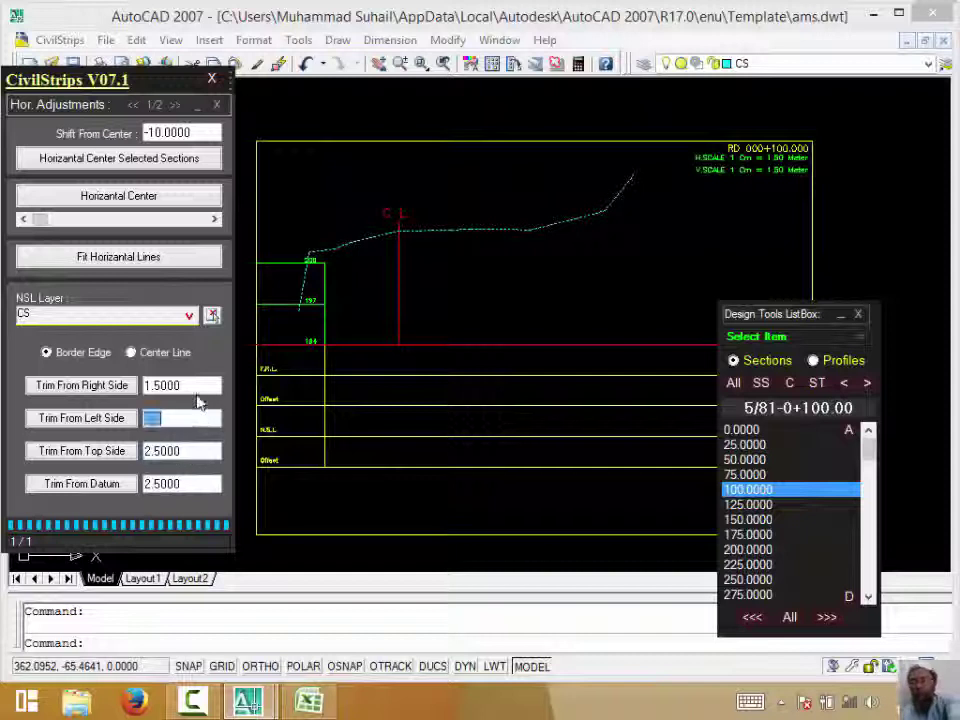
double_click(200, 385)
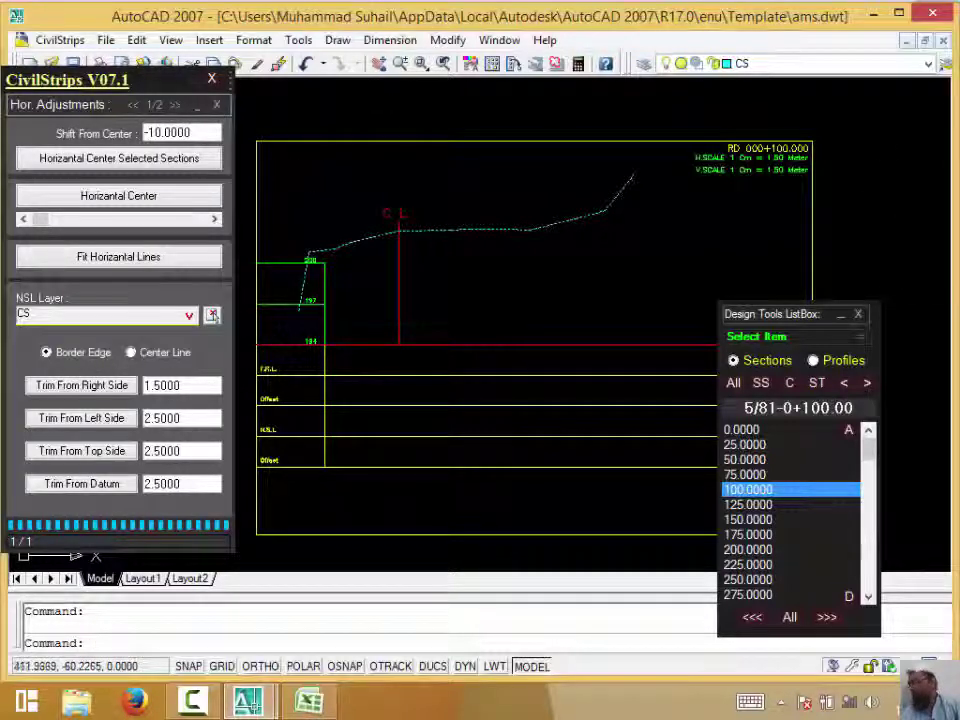
left_click(153, 356)
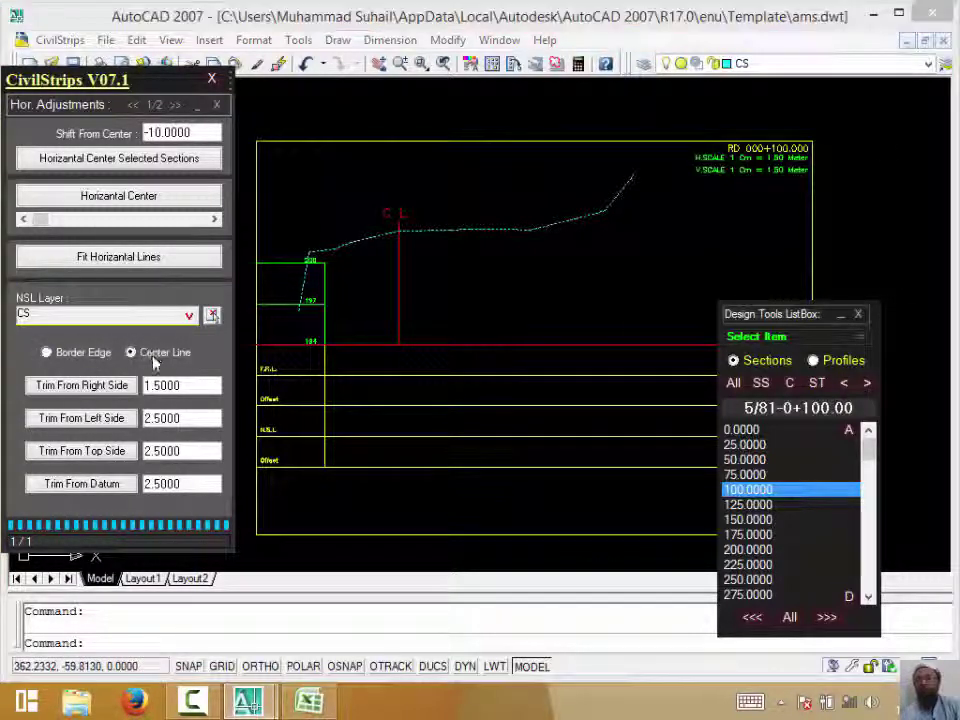
left_click(113, 387)
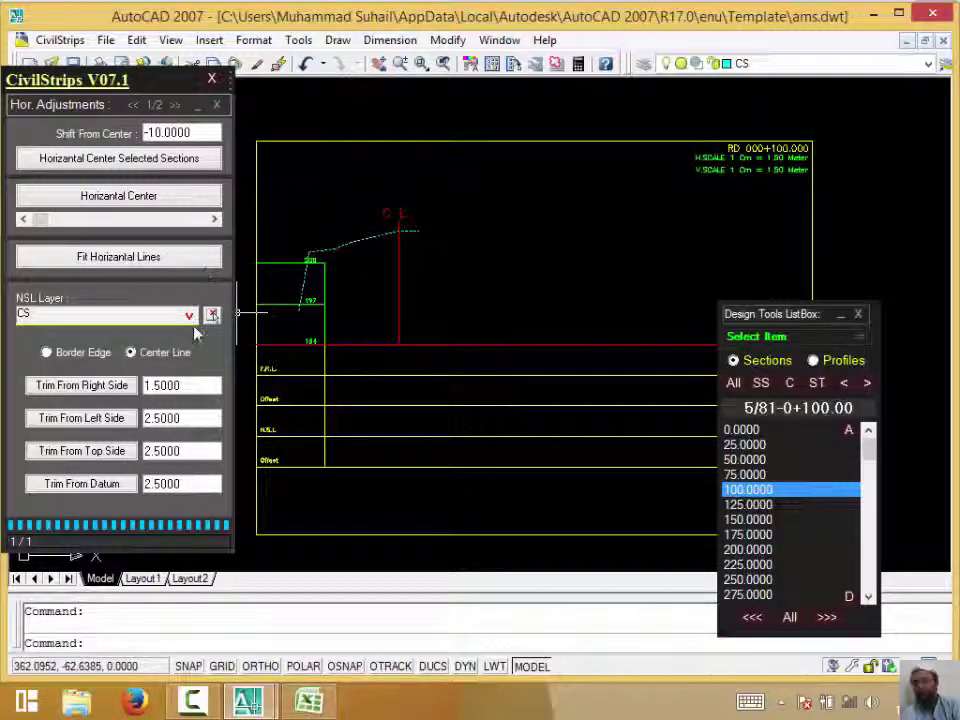
Undo the right-side trim to restore the full-length road profile
left_click(174, 104)
left_click(186, 188)
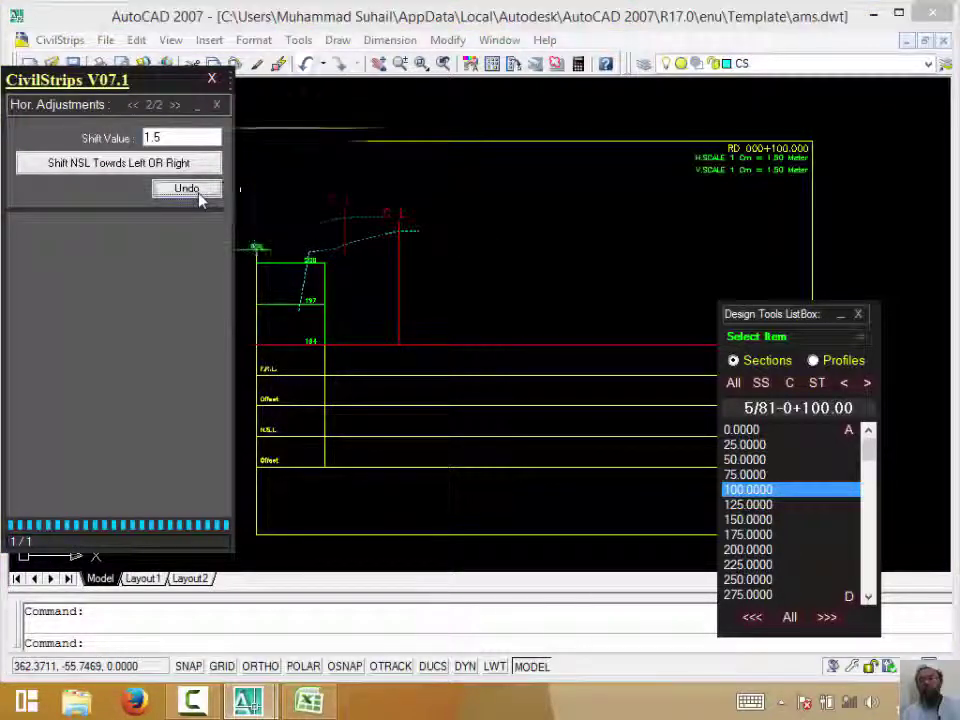
left_click(132, 104)
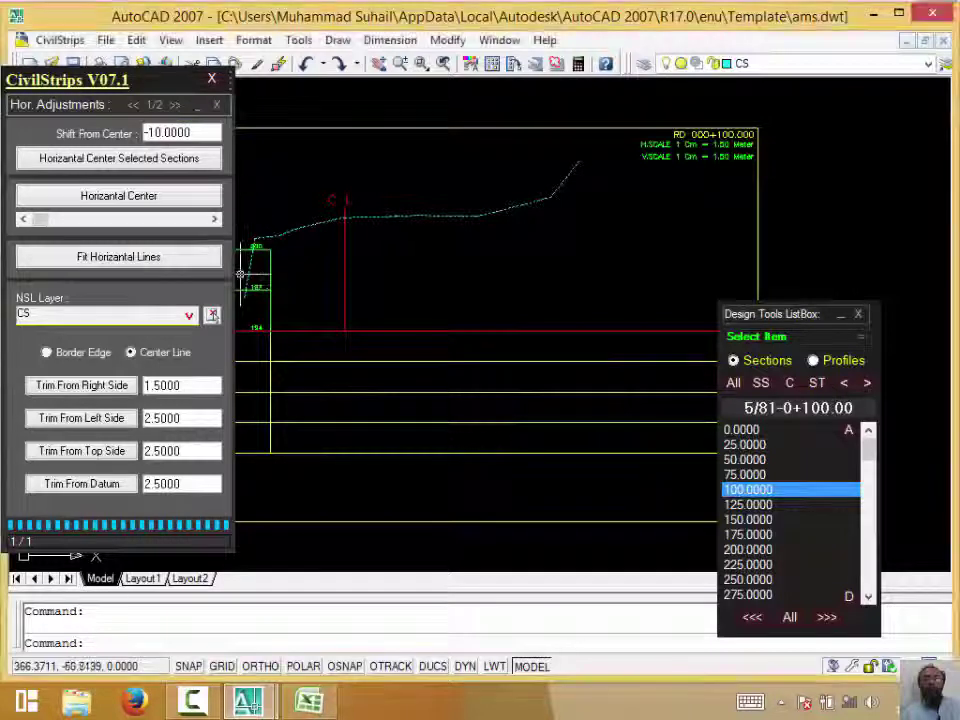
Keep CS as the NSL layer and show the NSL shift settings at 1.5
middle_click_drag(258, 281, 436, 371)
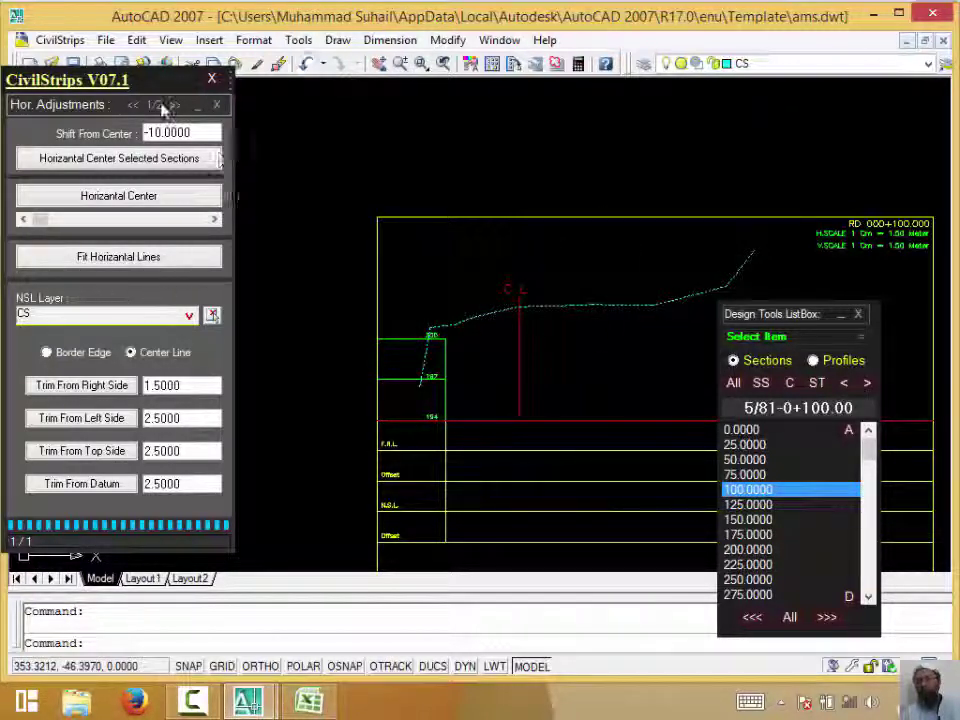
double_click(45, 316)
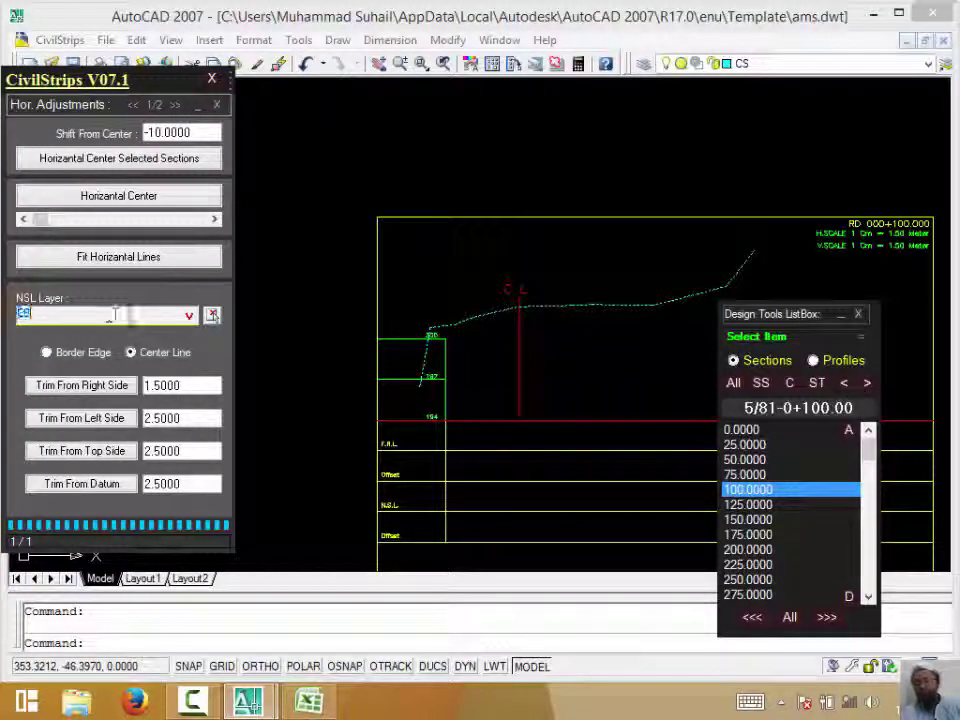
left_click(621, 354)
left_click(790, 271)
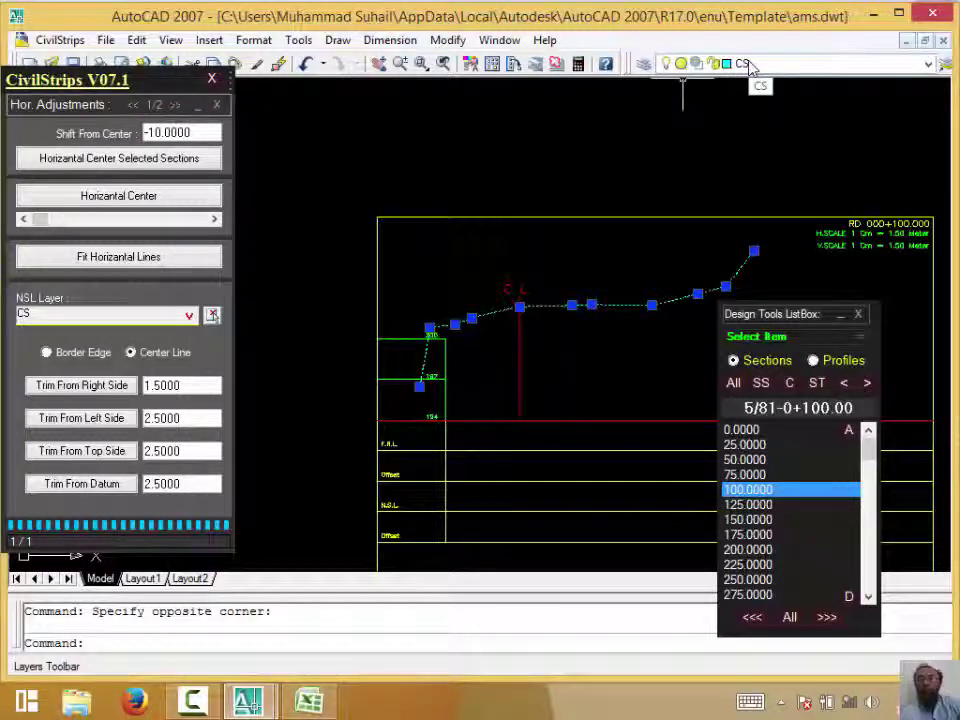
left_click(189, 315)
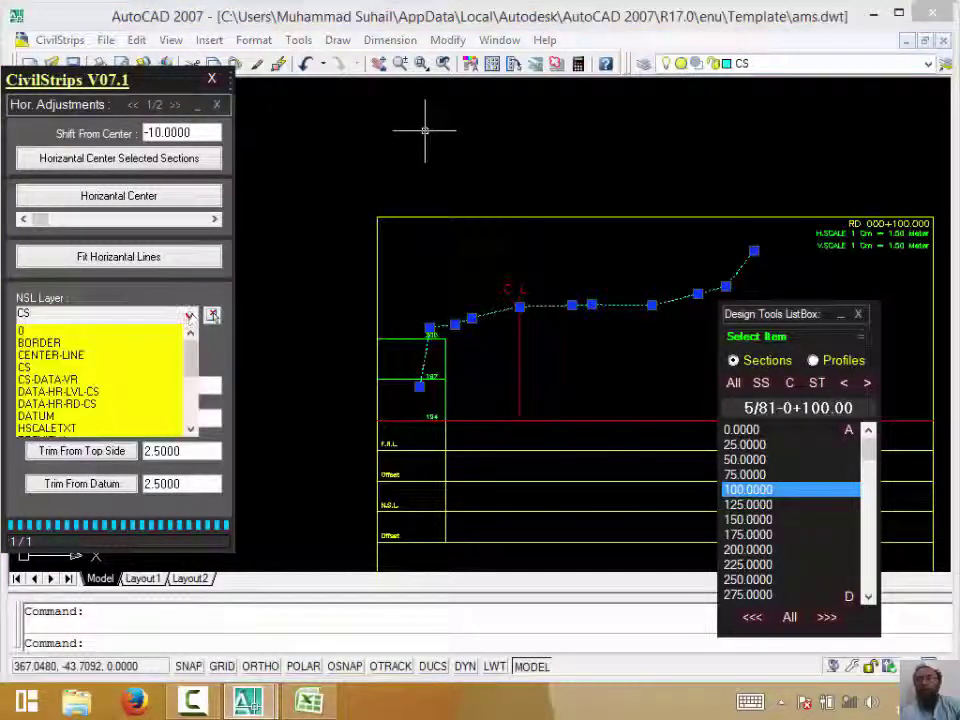
left_click(213, 380)
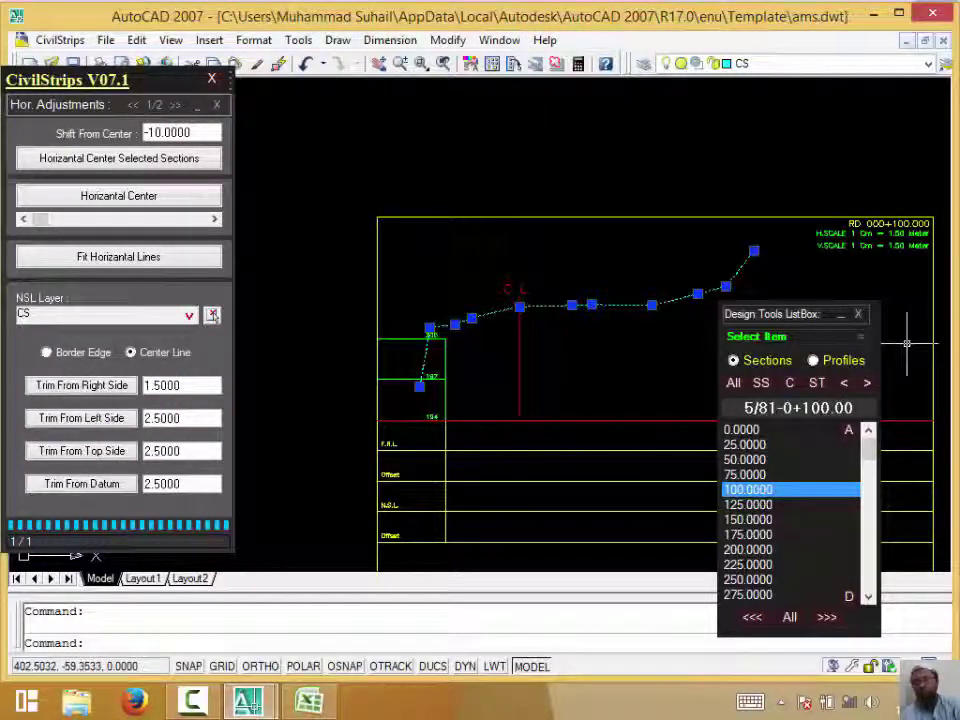
left_click(62, 314)
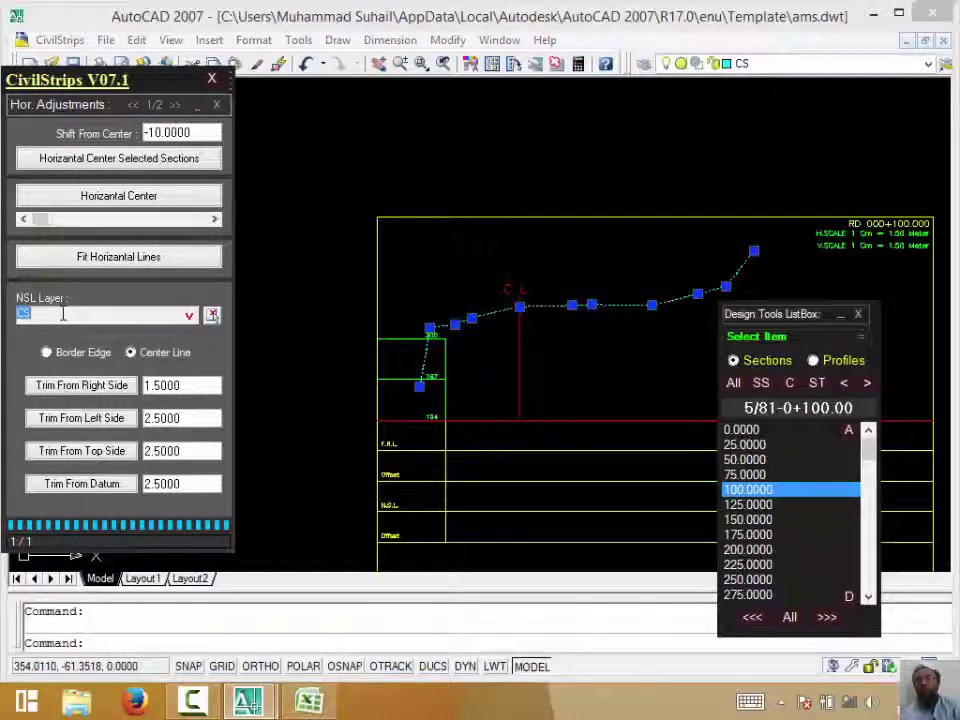
left_click(175, 106)
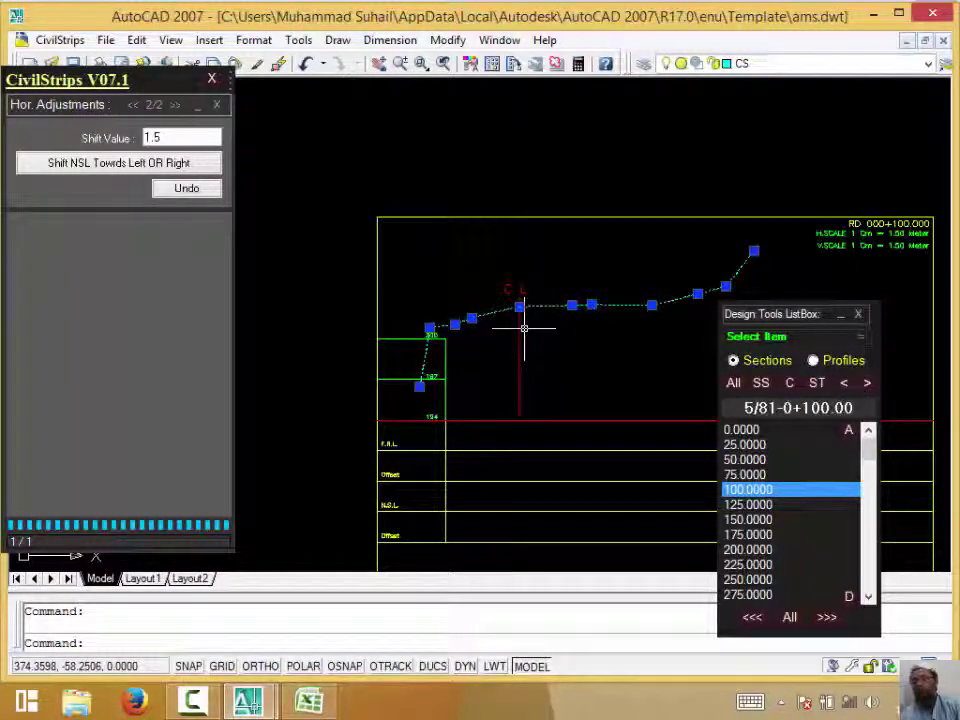
Select the red centre line to confirm it is on the CENTER-LINE layer
middle_click_drag(437, 294, 332, 210)
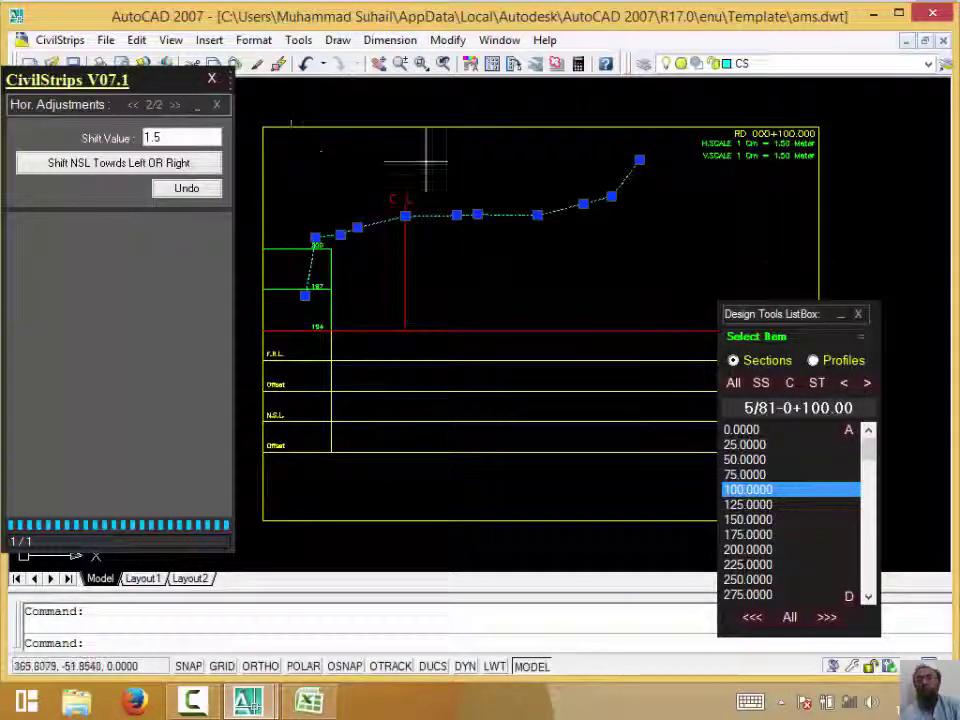
left_click_drag(845, 315, 822, 448)
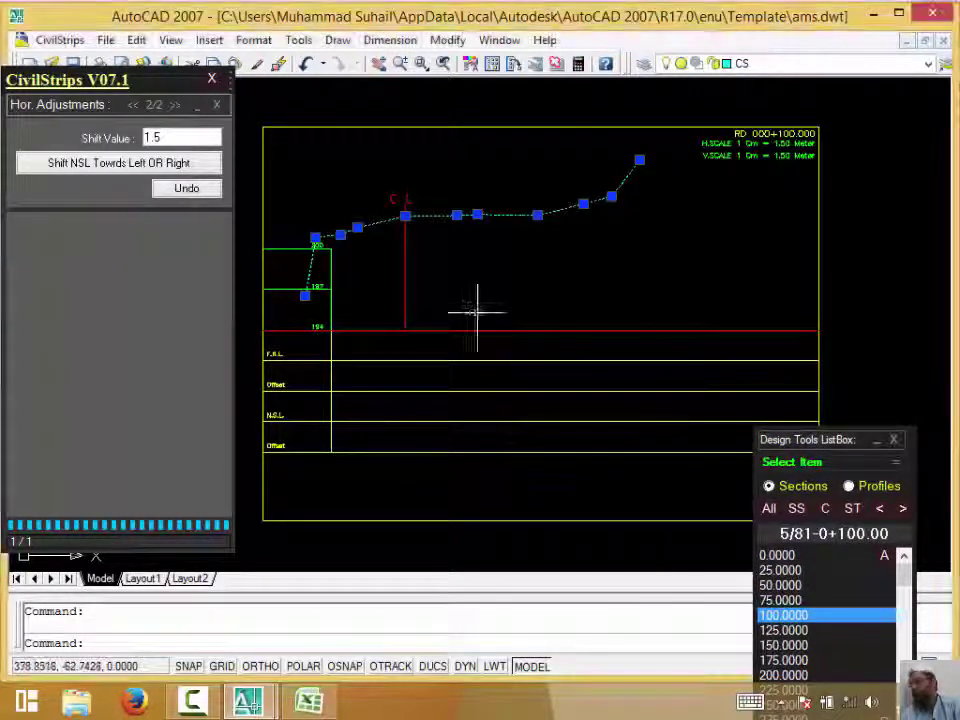
left_click(461, 289)
left_click(386, 305)
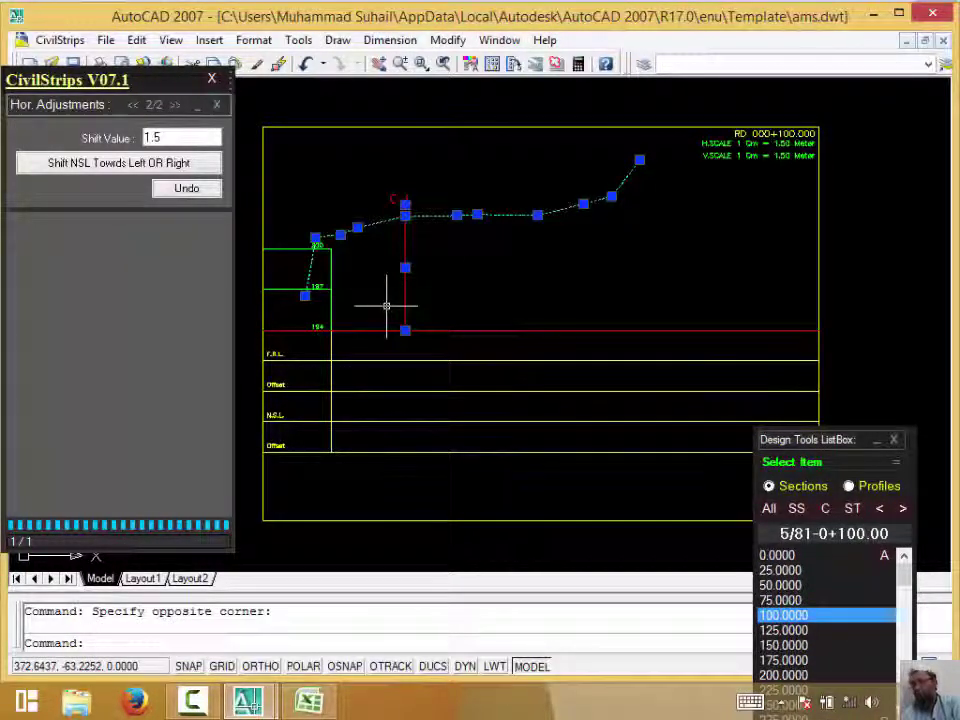
key("Escape")
left_click(425, 285)
left_click(375, 299)
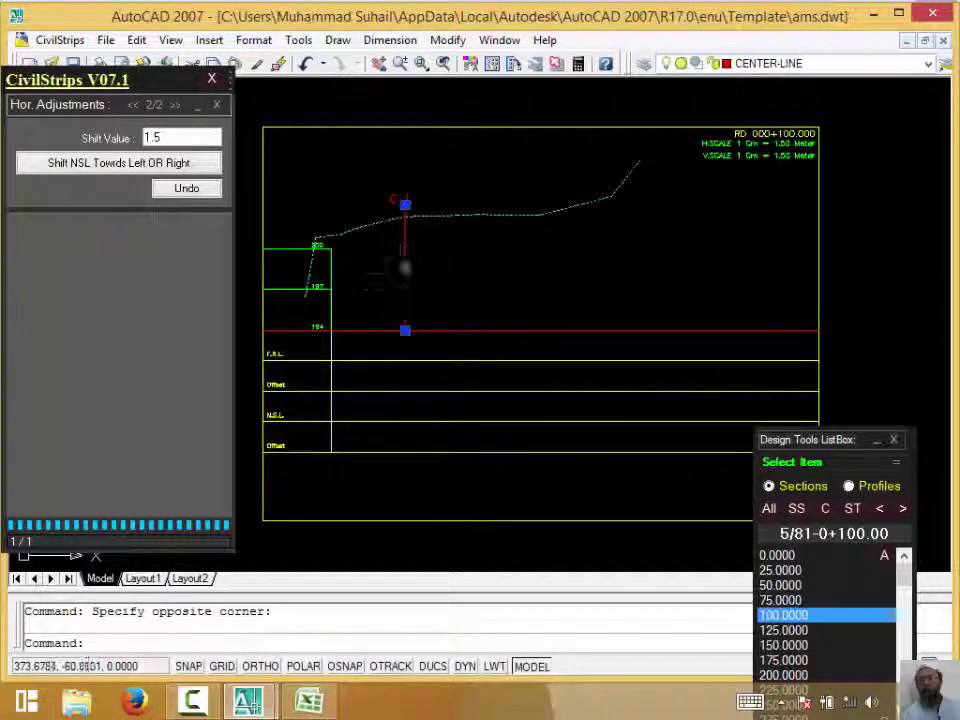
key("Escape")
Select the datum line to confirm it is on the DATUM layer, then zoom in
left_click(540, 306)
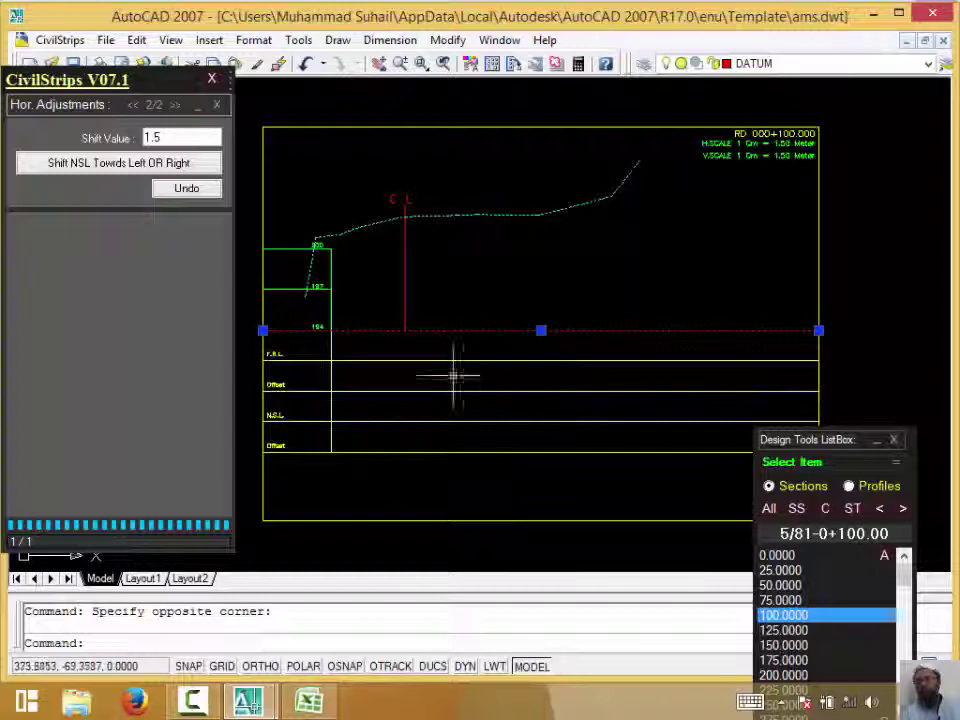
key("Escape")
middle_click_drag(285, 300, 356, 380)
scroll(356, 380, "up", 3)
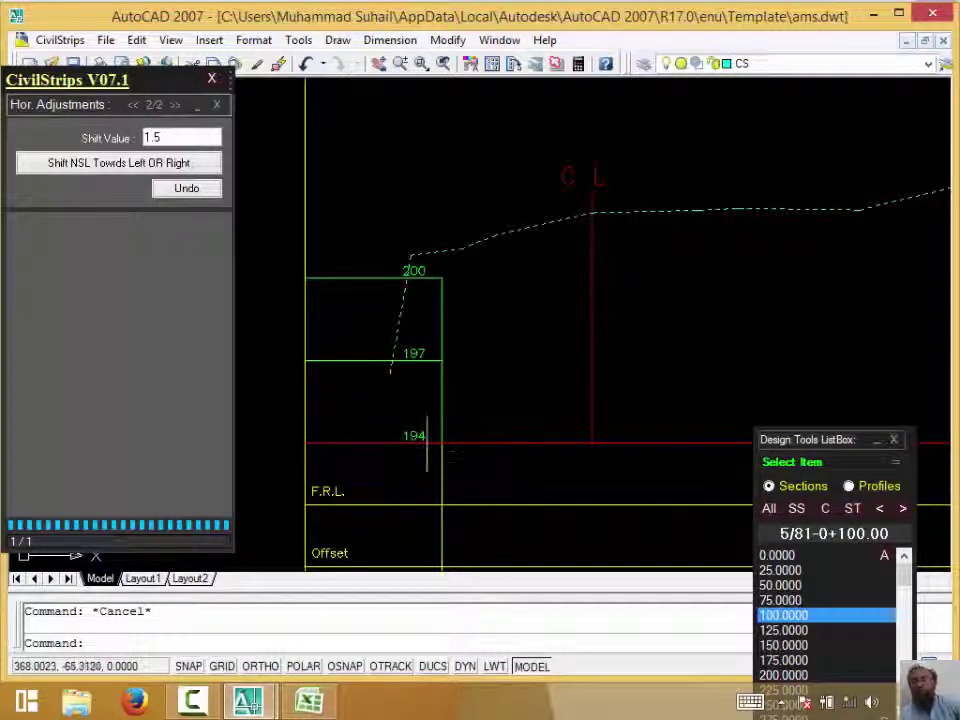
left_click(423, 437)
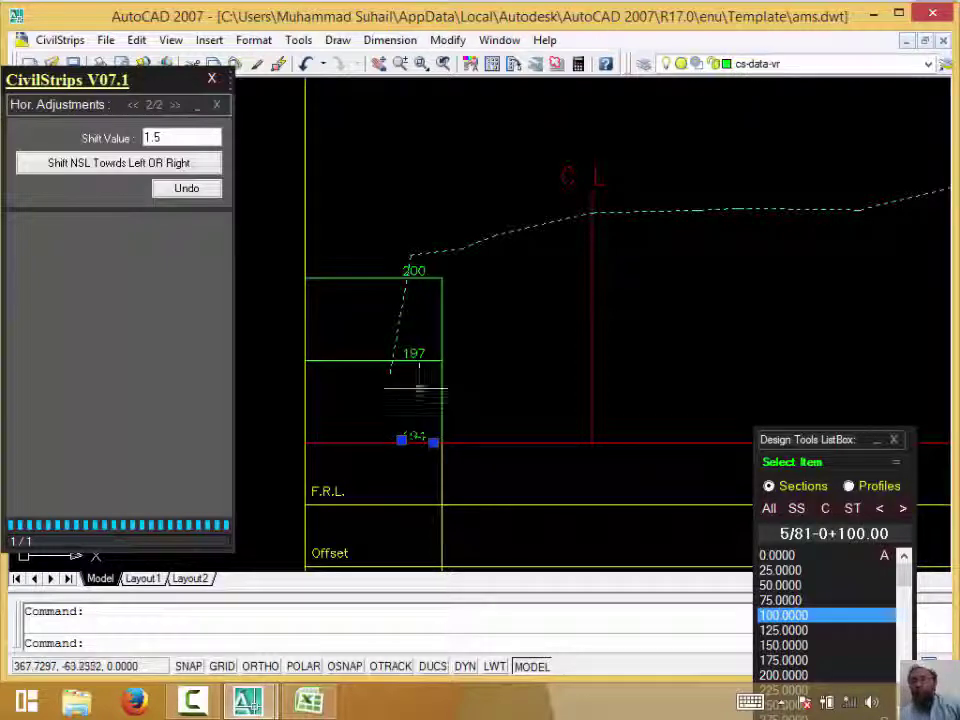
left_click(414, 354)
left_click(414, 275)
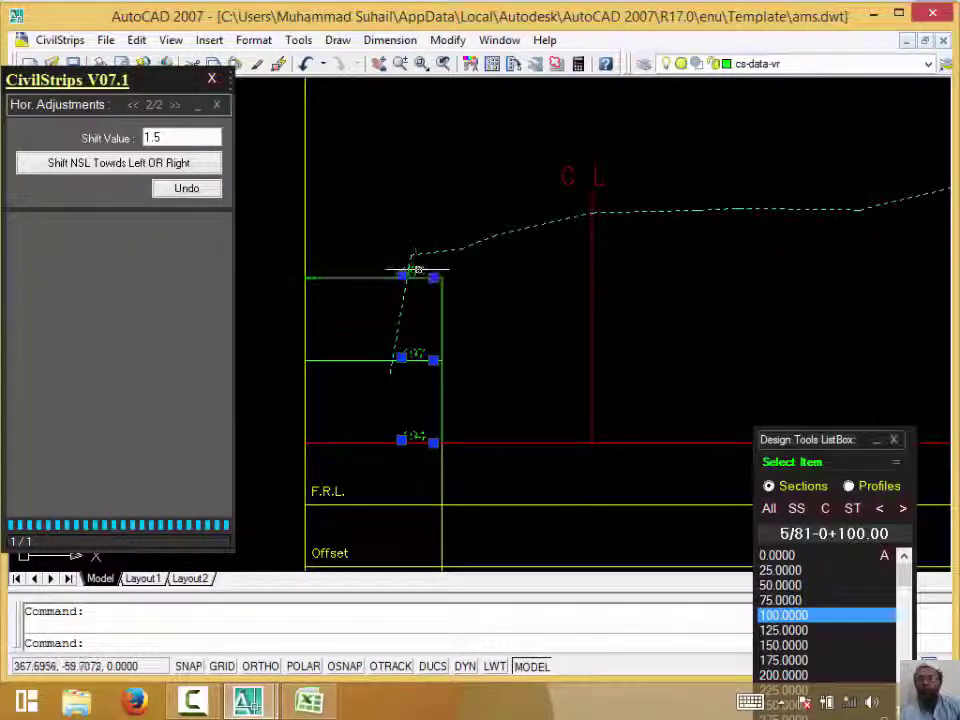
key("Escape")
left_click(414, 356)
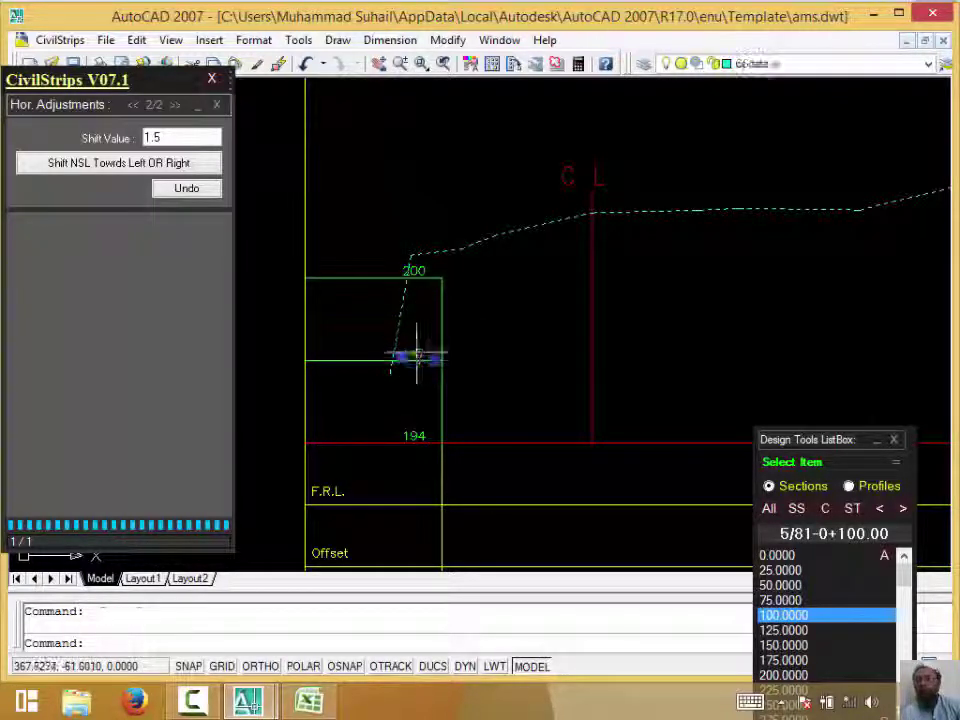
key("Escape")
scroll(414, 440, "up", 2)
scroll(420, 430, "up", 3)
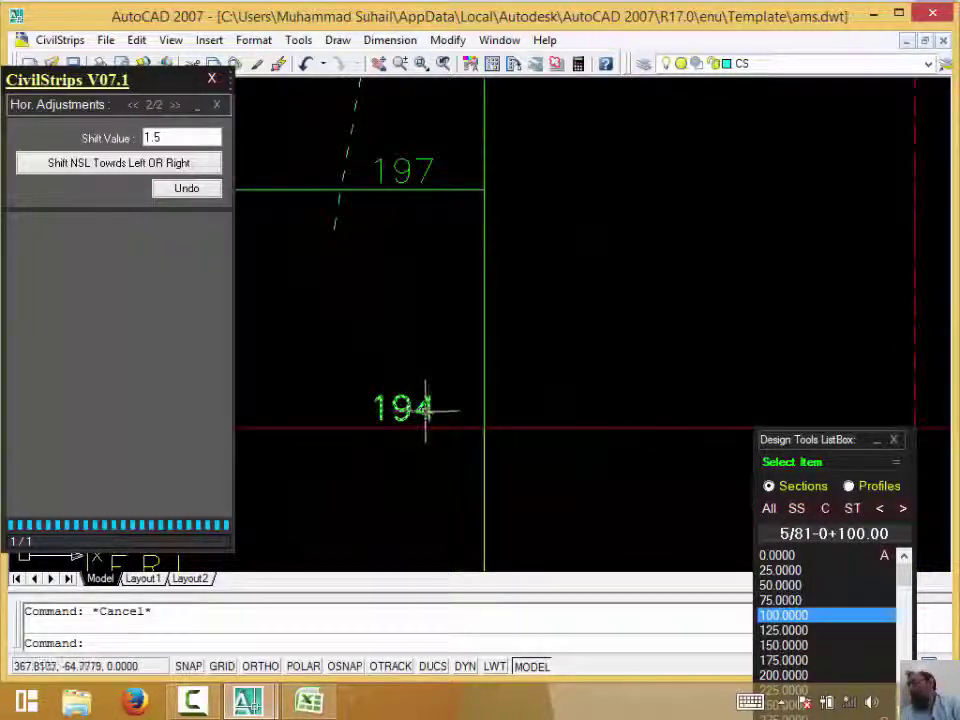
left_click(529, 431)
left_click(525, 422)
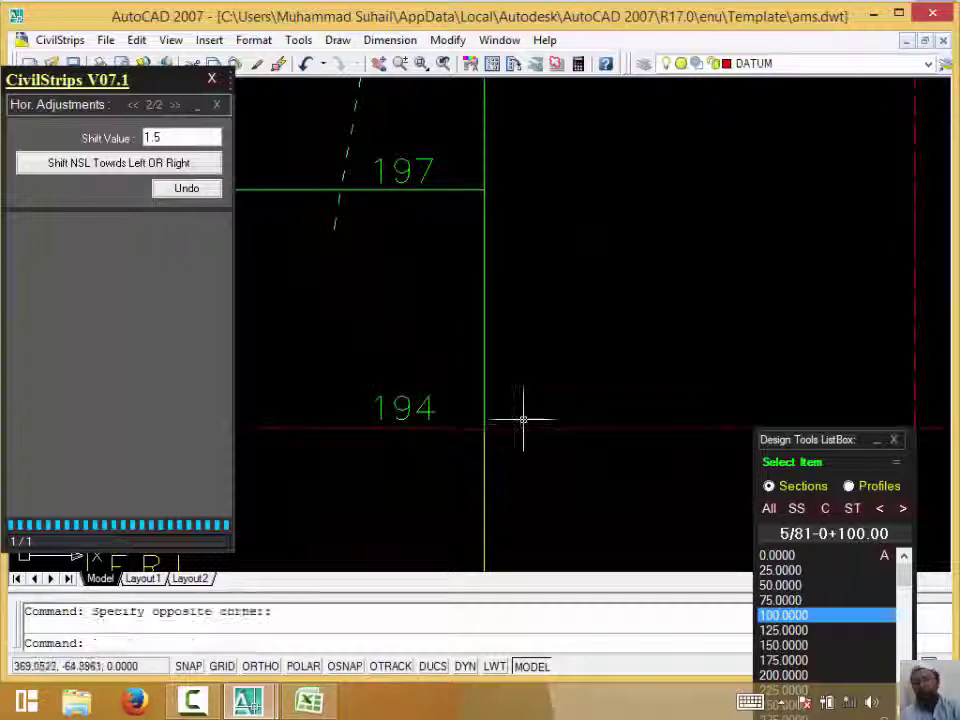
key("Escape")
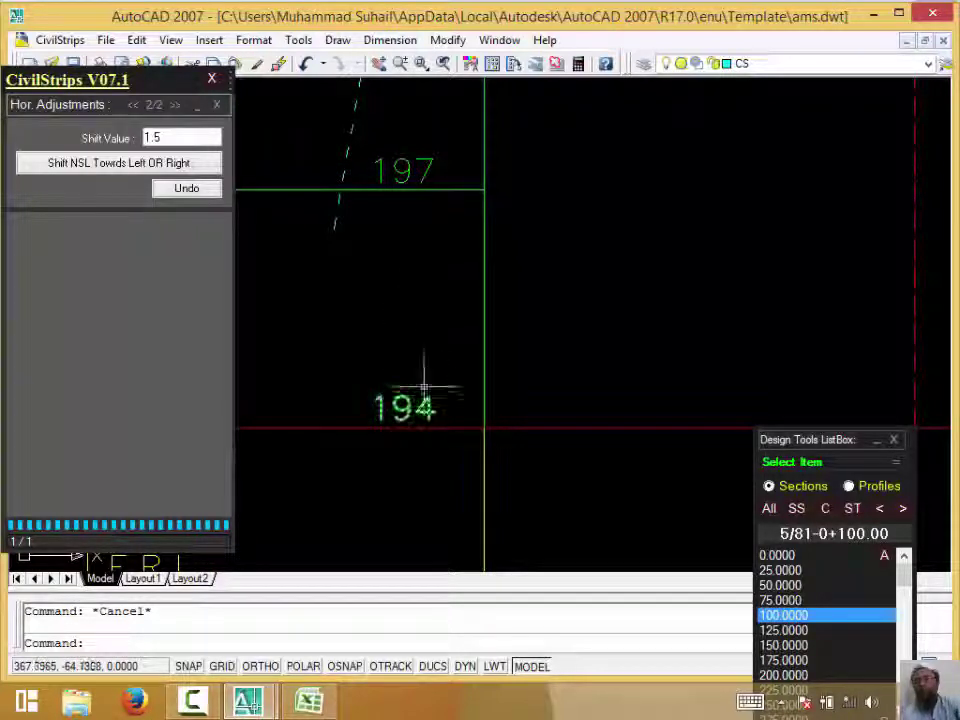
scroll(450, 332, "down", 2)
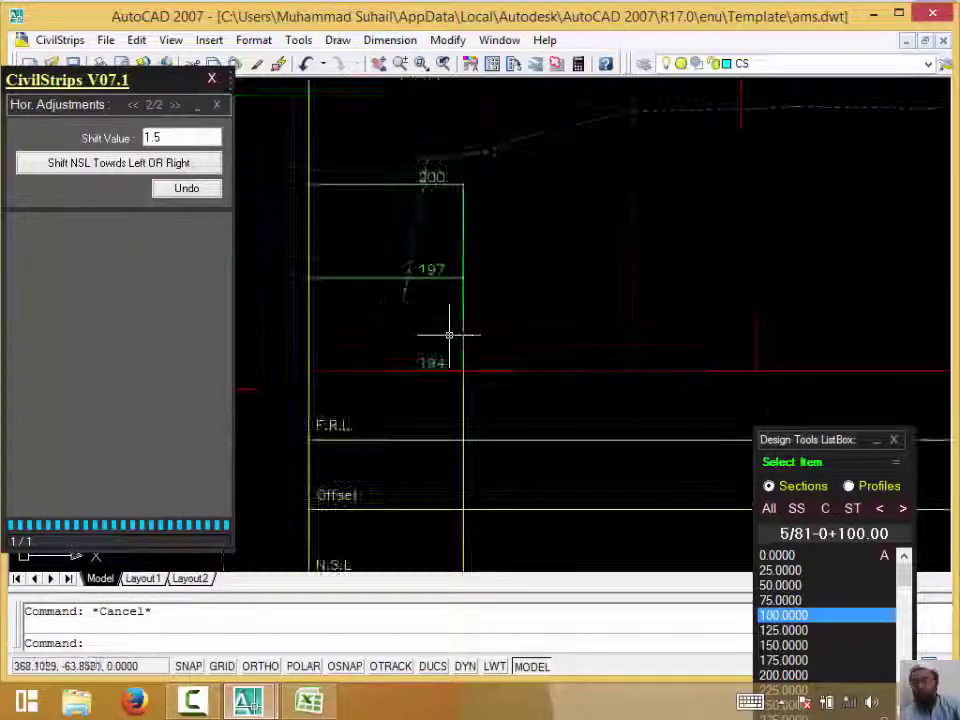
scroll(392, 482, "down", 2)
scroll(392, 467, "down", 1)
scroll(351, 481, "down", 1)
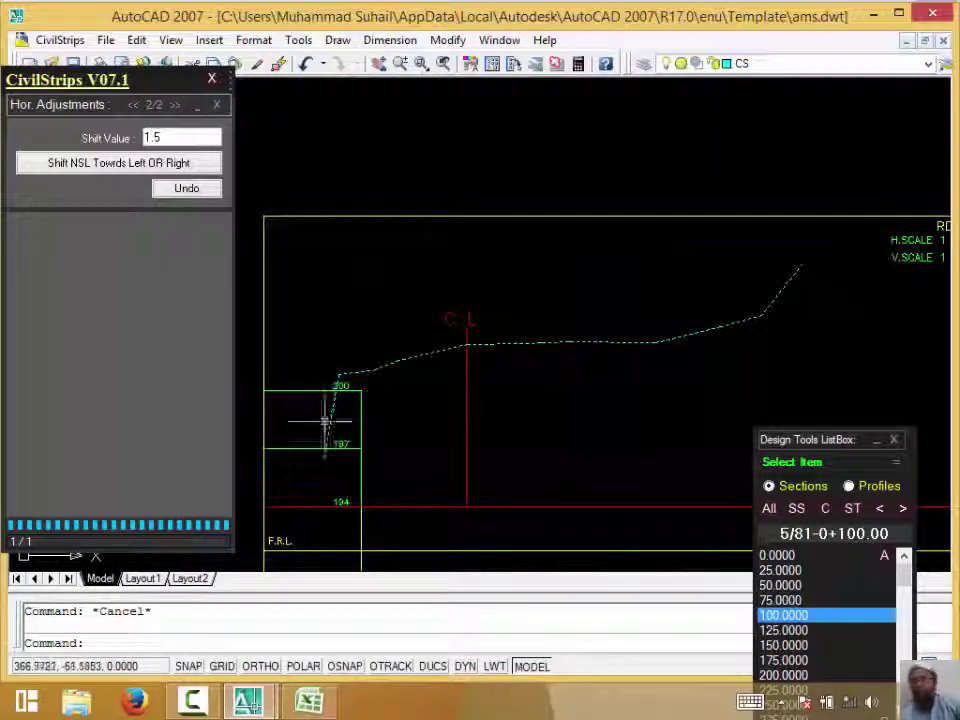
left_click(786, 267)
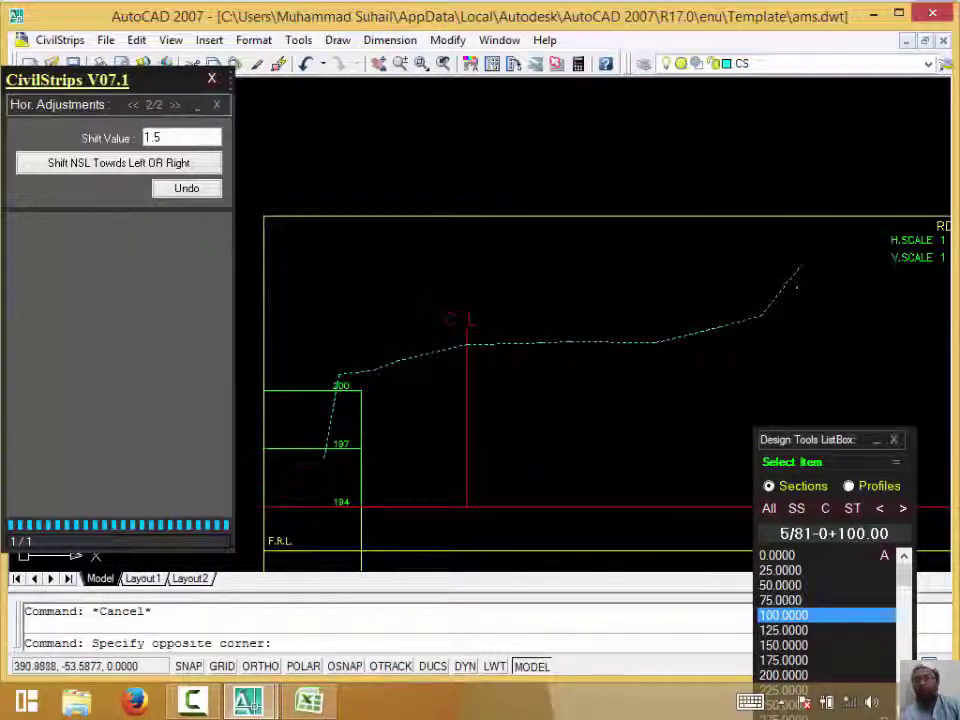
left_click(785, 312)
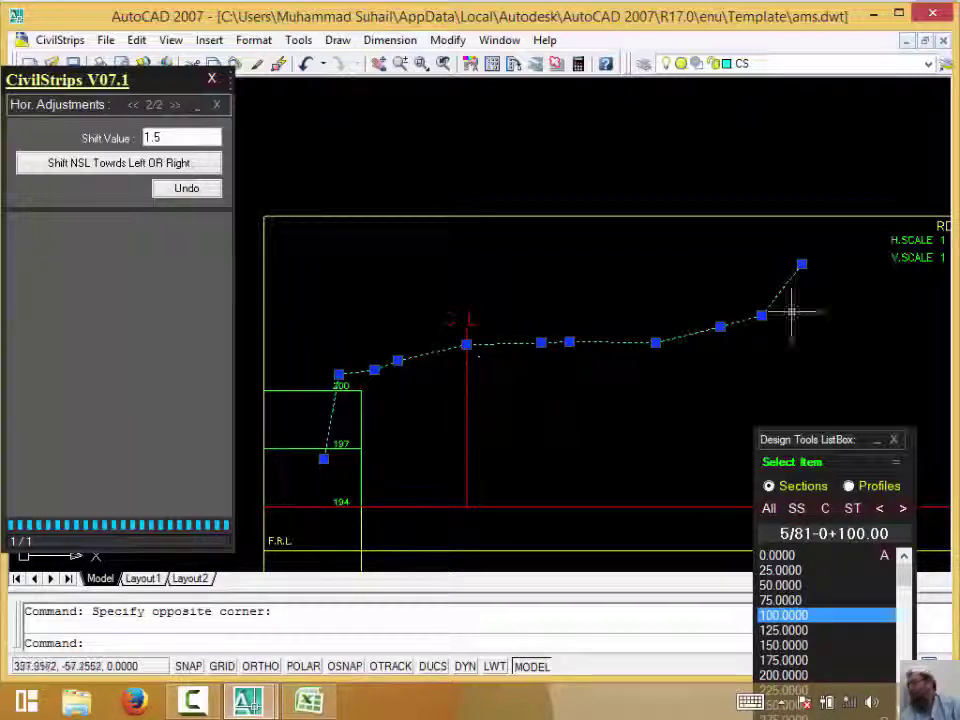
left_click(439, 507)
key("Escape")
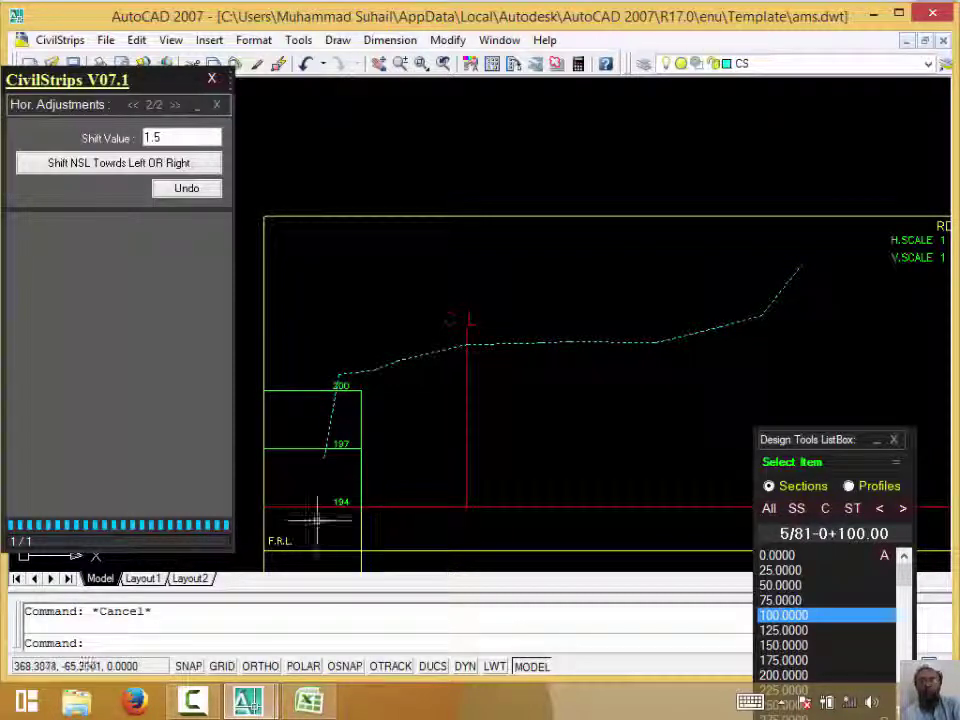
left_click(317, 514)
left_click(375, 436)
key("Escape")
left_click(424, 354)
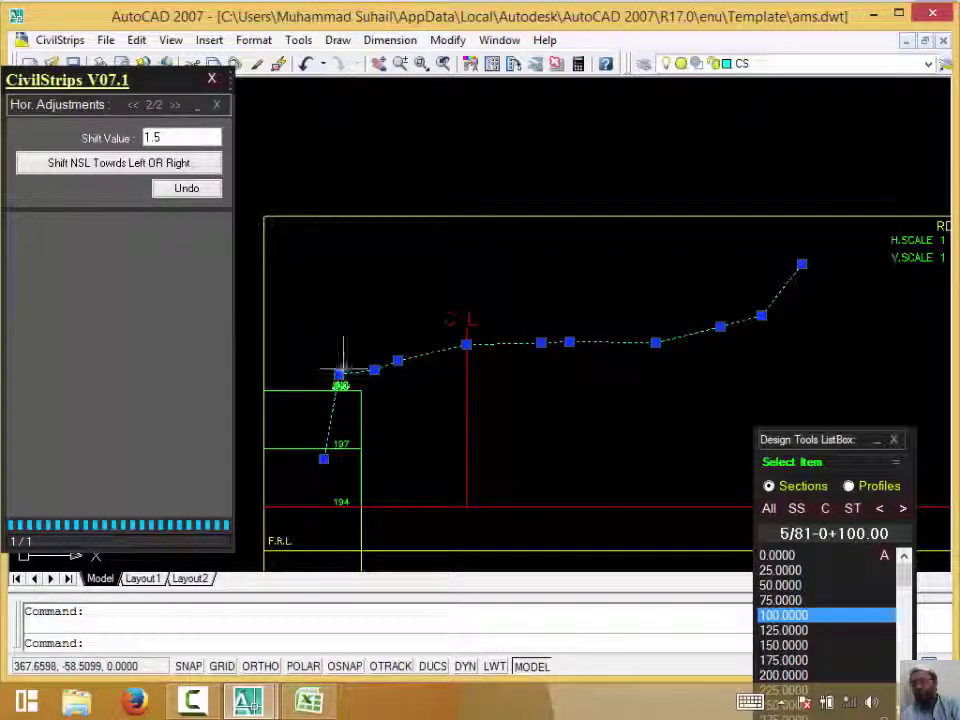
key("Escape")
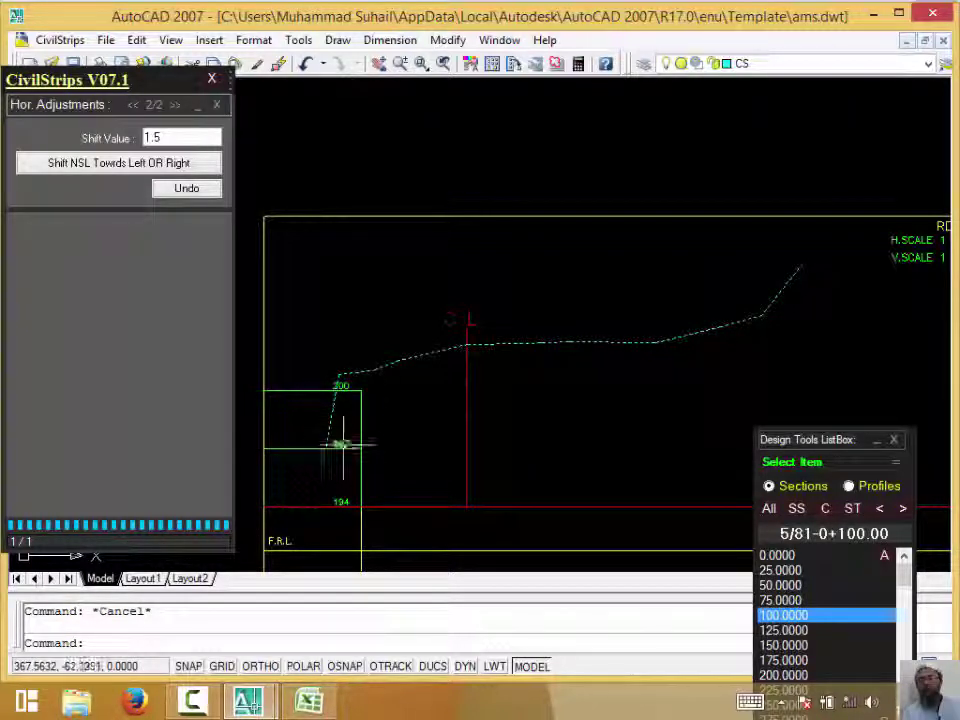
left_click(343, 446)
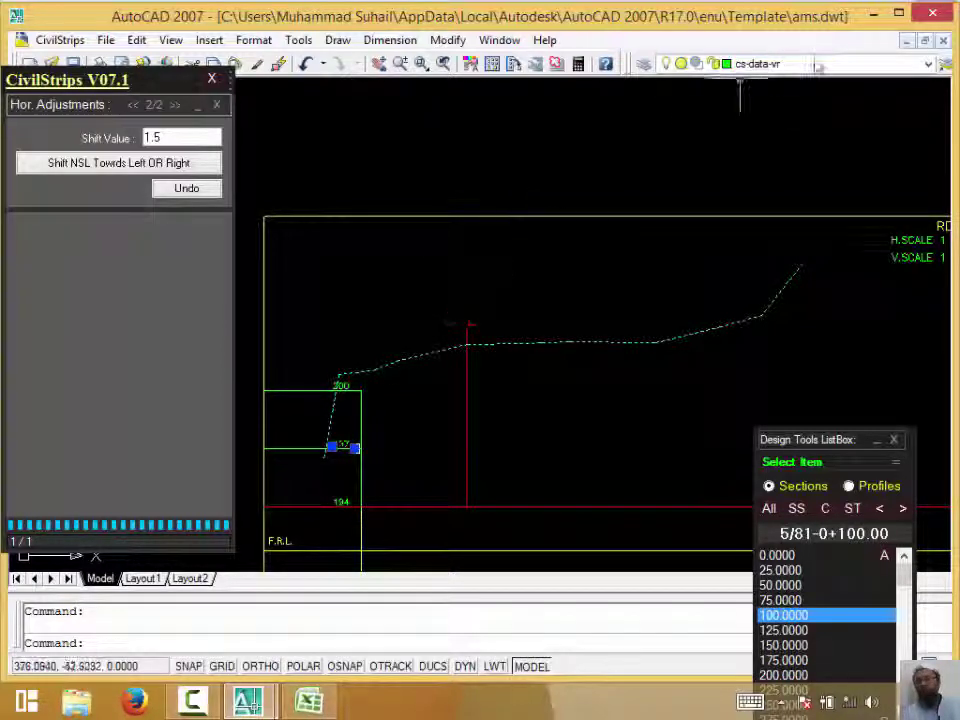
key("Escape")
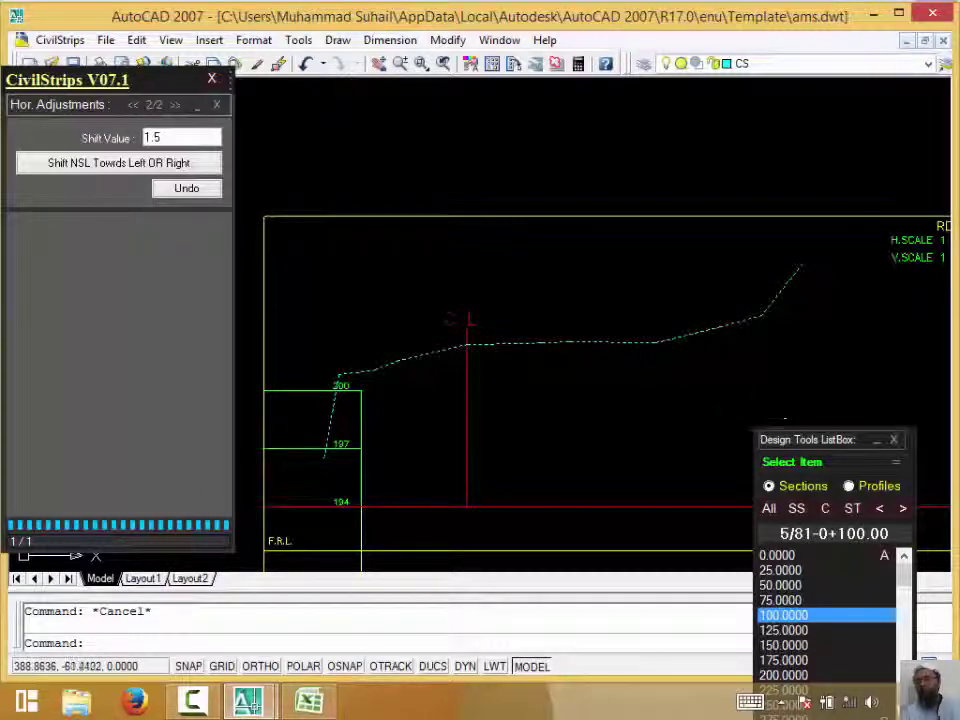
Zoom in and out around cross-section 0+100.00 to inspect its ground line and bands
scroll(497, 327, "down", 5)
scroll(497, 327, "up", 2)
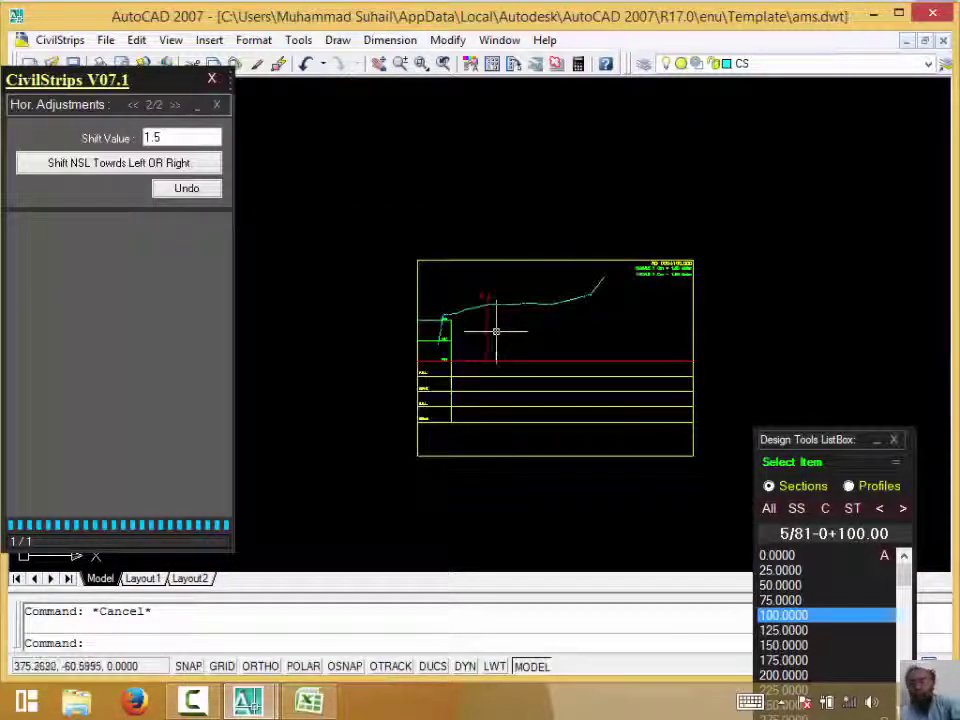
scroll(492, 332, "up", 3)
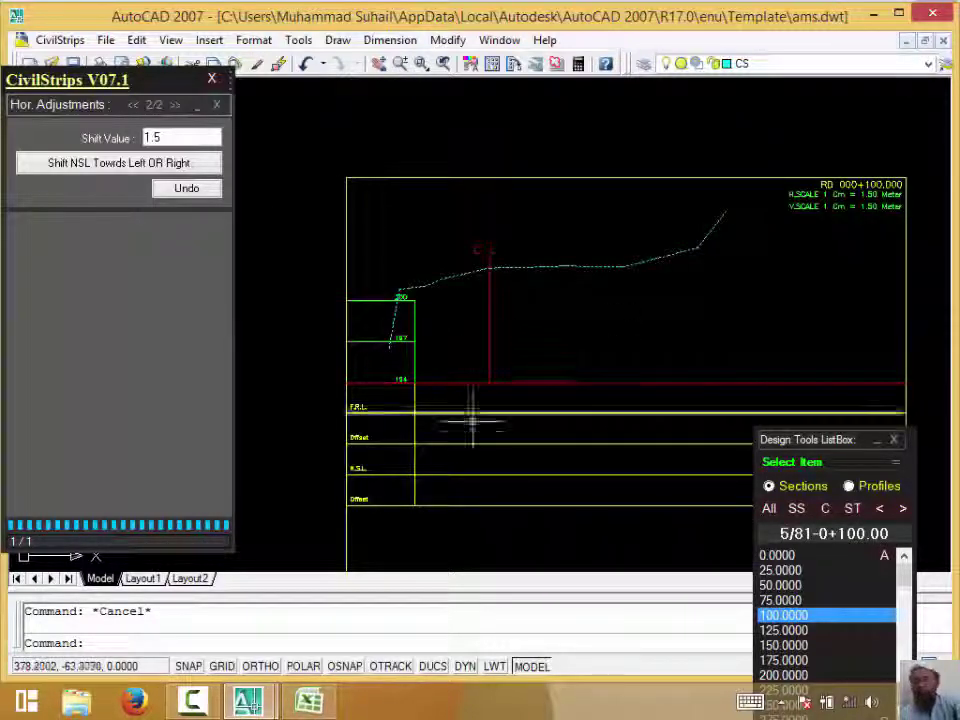
scroll(481, 420, "down", 2)
scroll(481, 420, "down", 1)
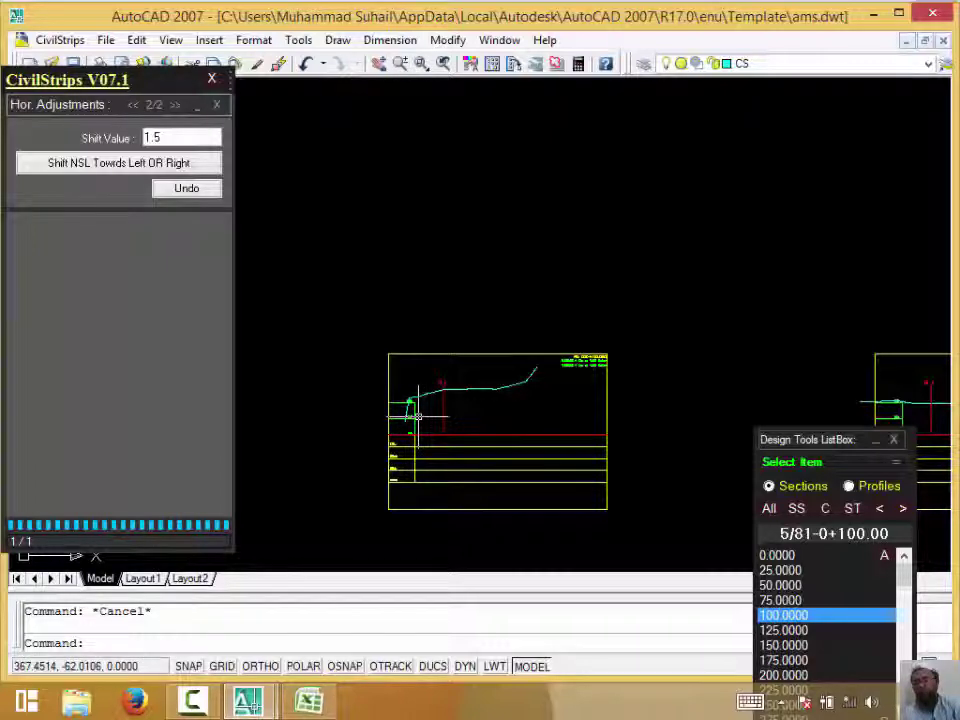
scroll(415, 431, "up", 3)
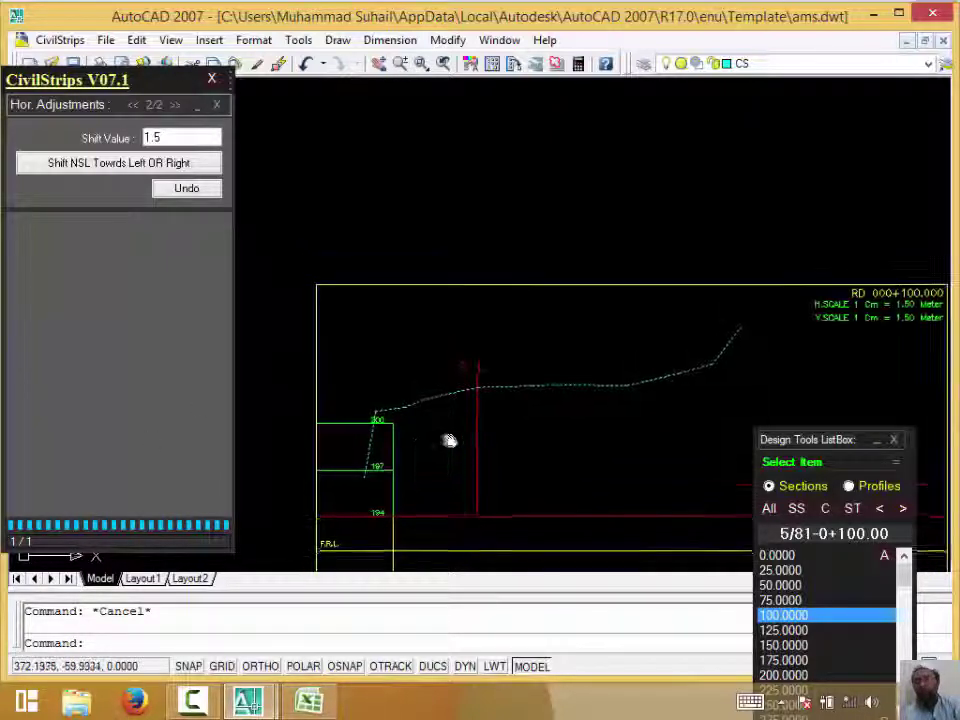
Set Shift From Center to 0 and horizontally re-centre the selected section
left_click(132, 104)
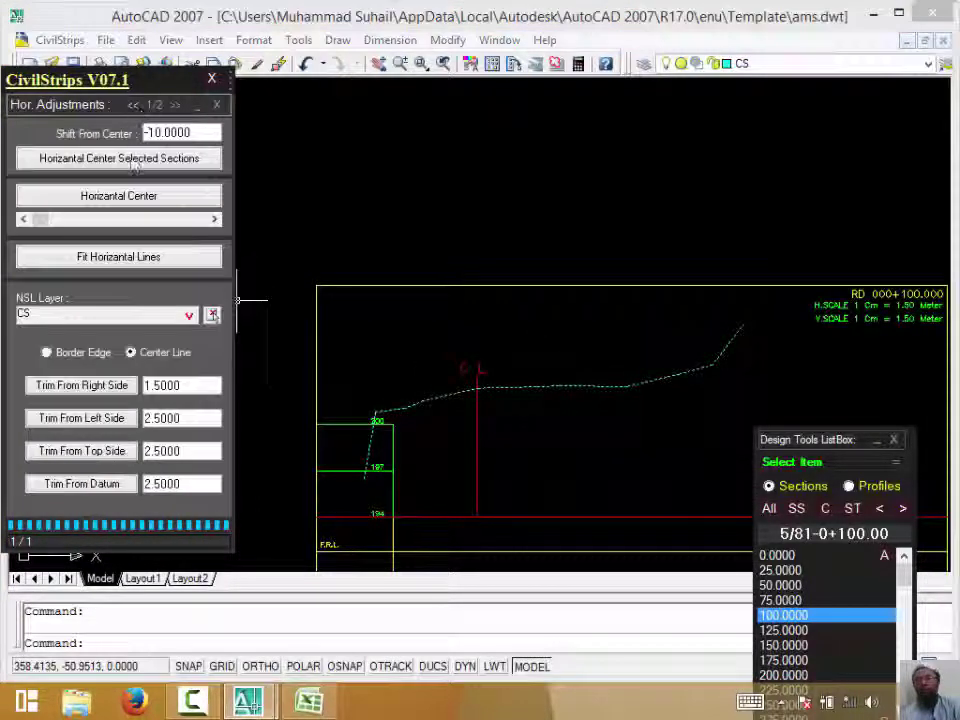
left_click(119, 158)
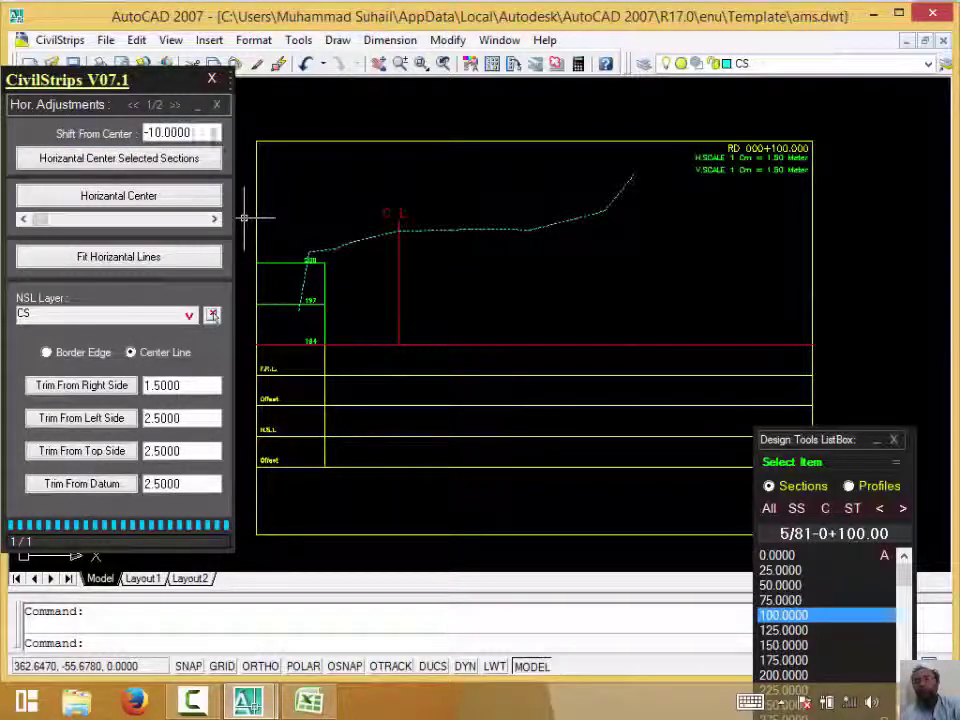
double_click(170, 132)
type("0")
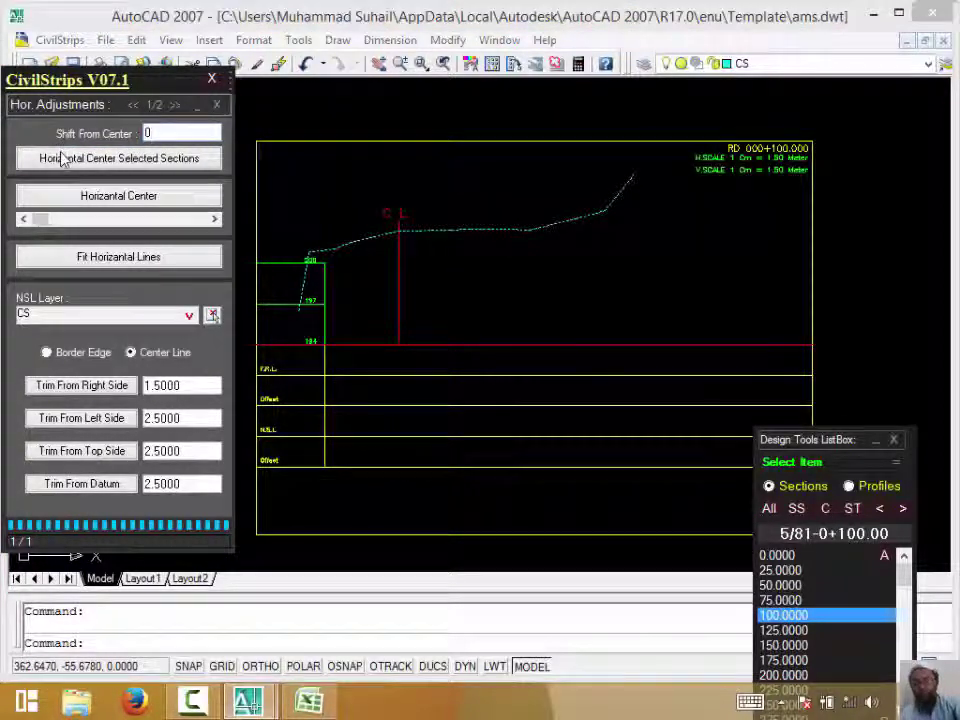
left_click(68, 157)
Select the section profile and red CL line to verify the centring, then clear the selection
scroll(550, 285, "up", 2)
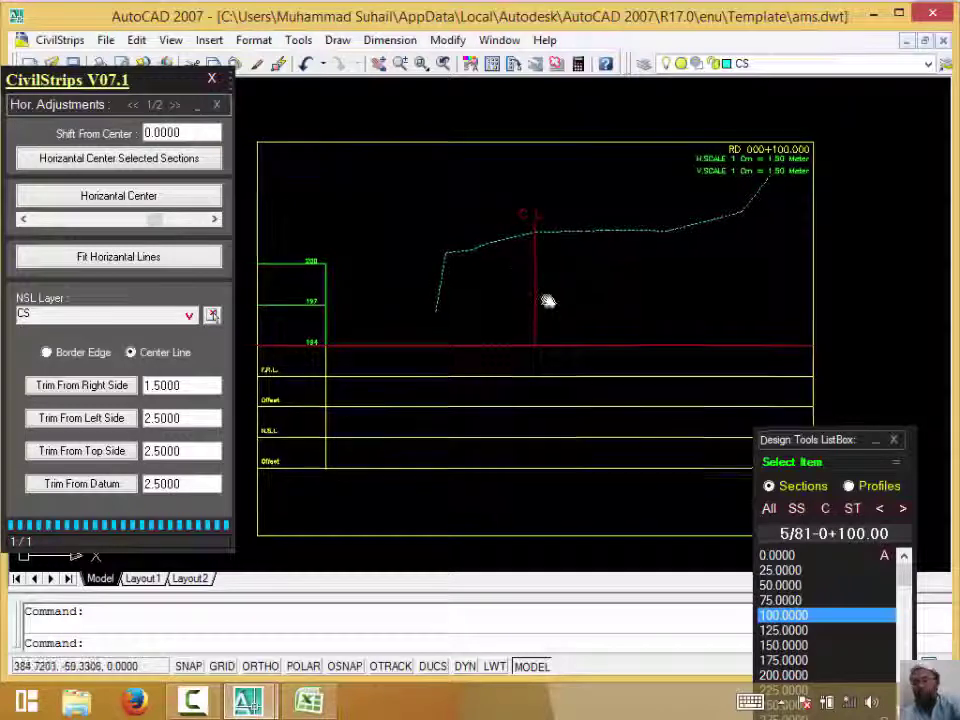
scroll(548, 289, "up", 3)
left_click(548, 289)
left_click(574, 289)
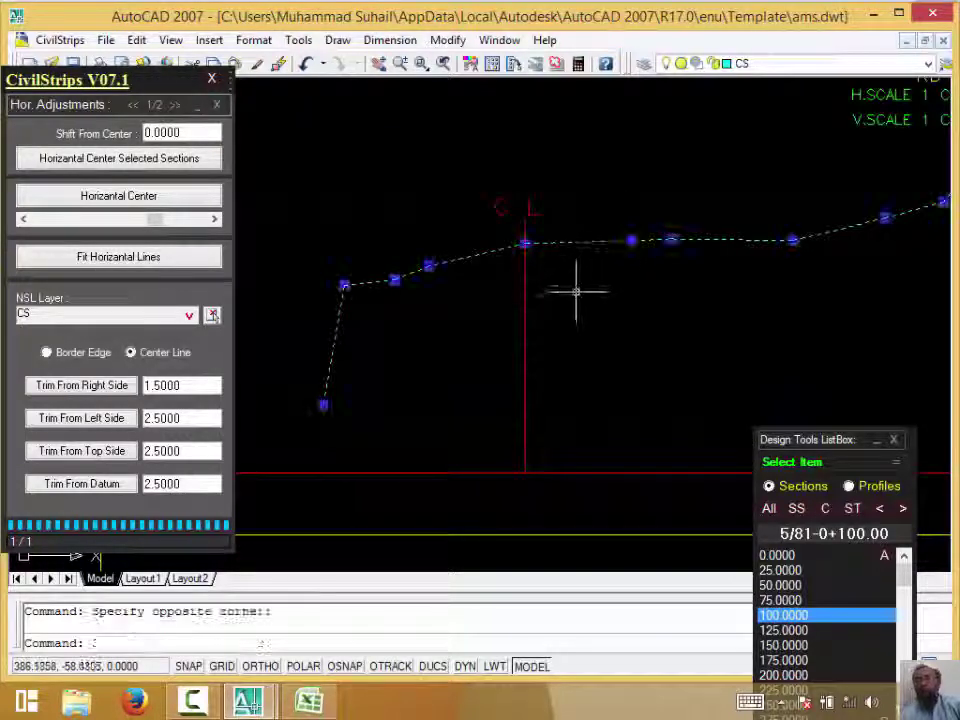
middle_click_drag(527, 258, 497, 349)
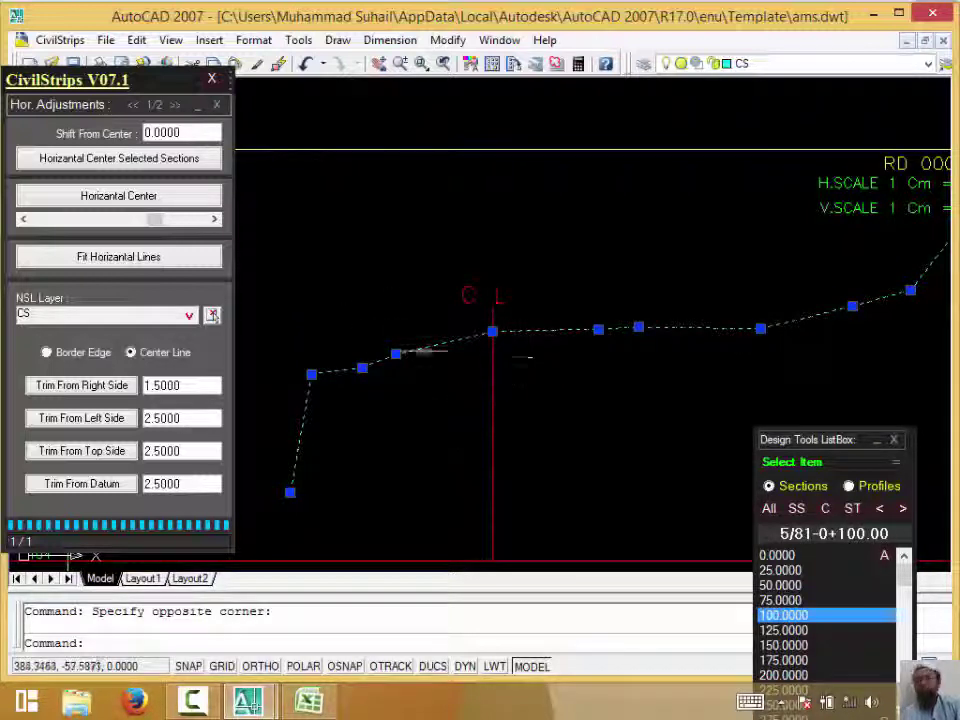
left_click(518, 352)
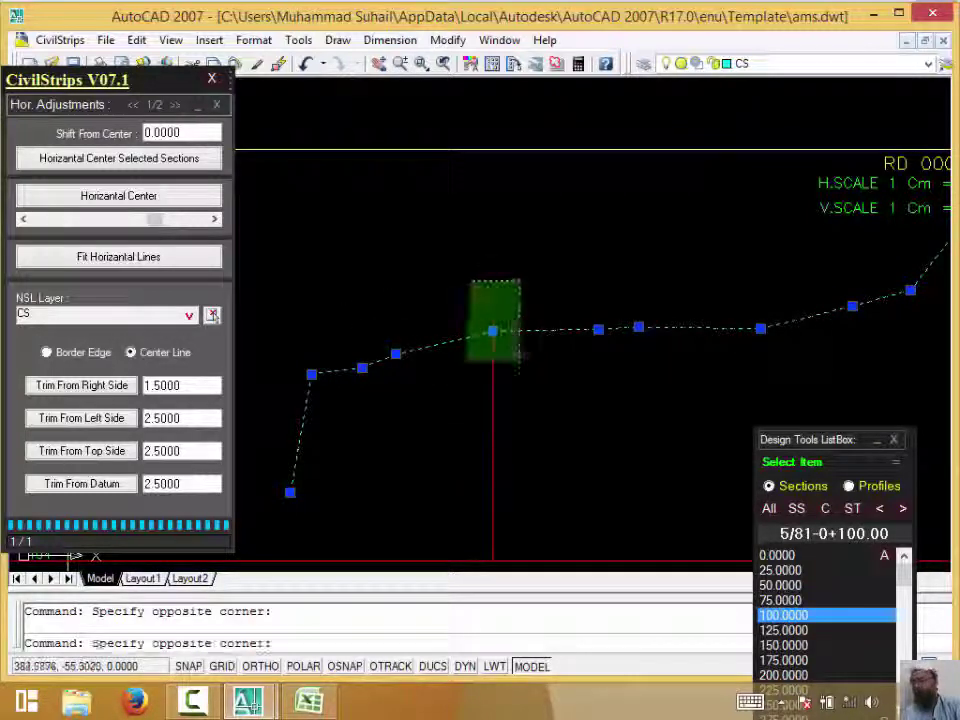
left_click(468, 284)
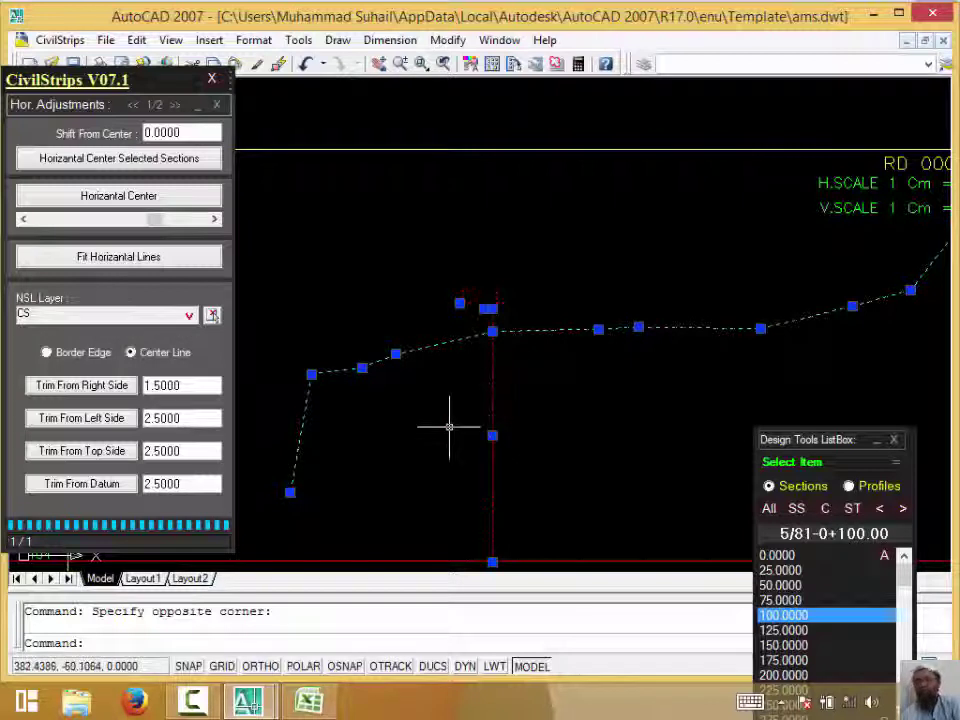
key("Escape")
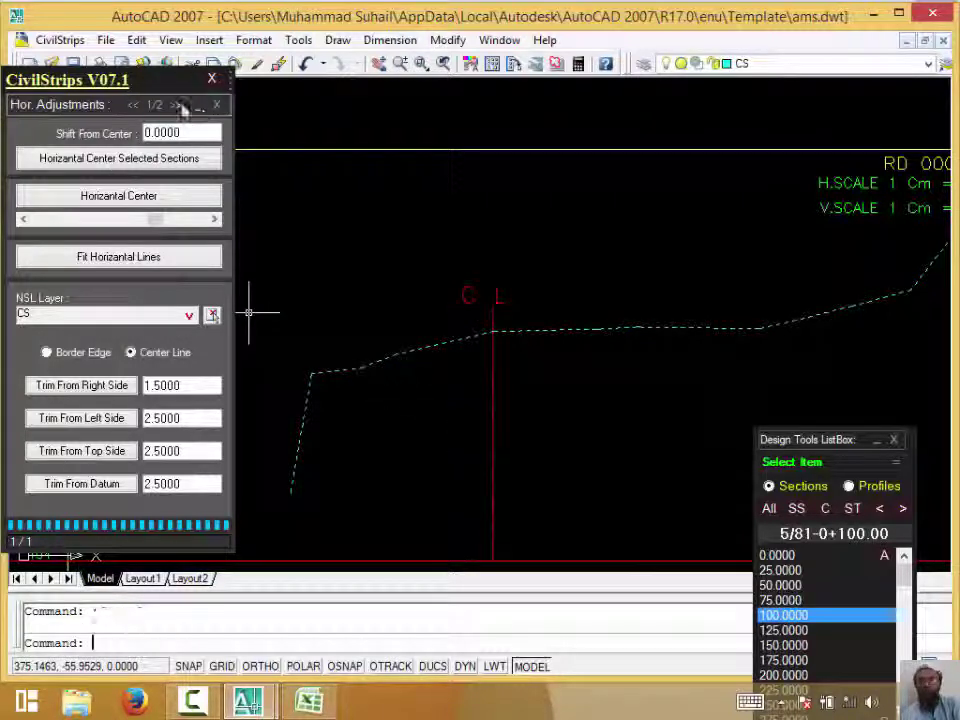
Shift the NSL of section 0+100.00 by 1.5 by selecting its profile polyline
left_click(176, 104)
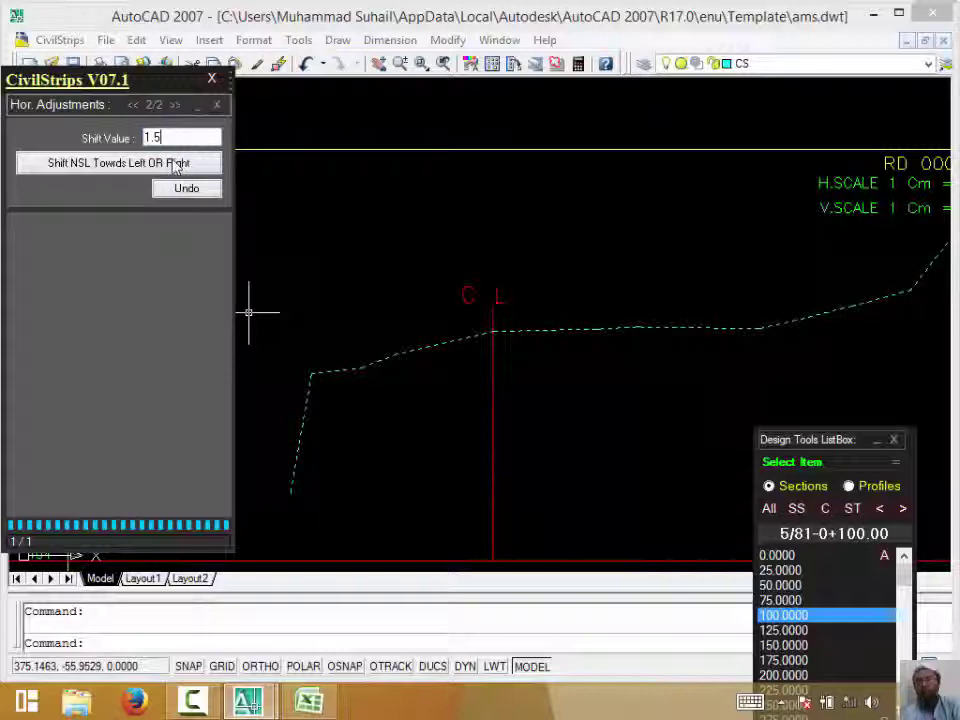
left_click(180, 167)
scroll(574, 251, "up", 3)
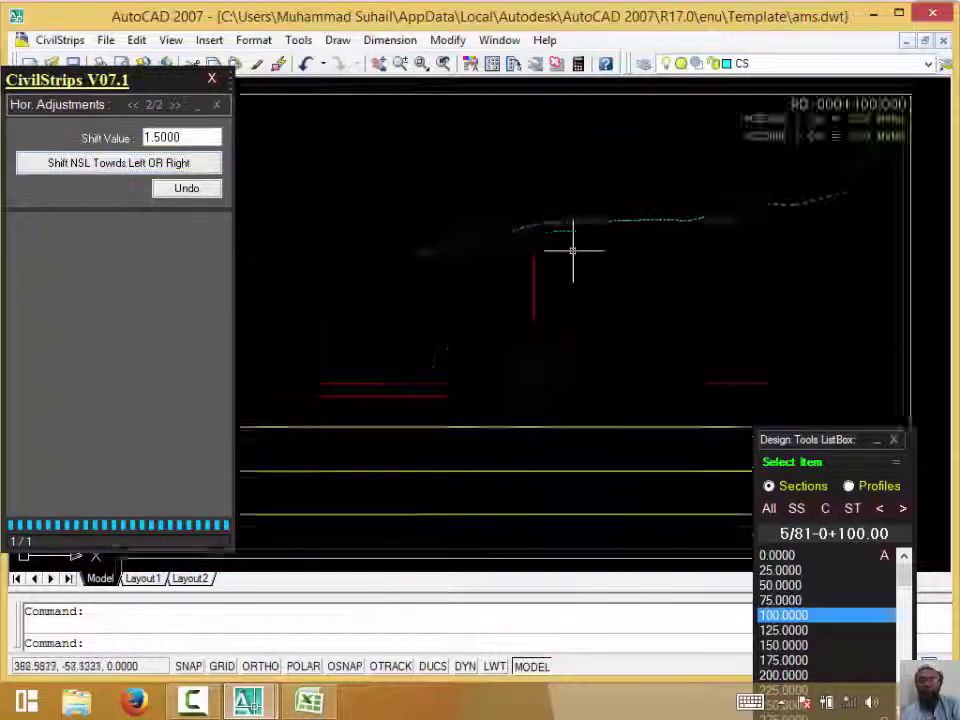
scroll(578, 230, "up", 3)
left_click_drag(579, 214, 403, 165)
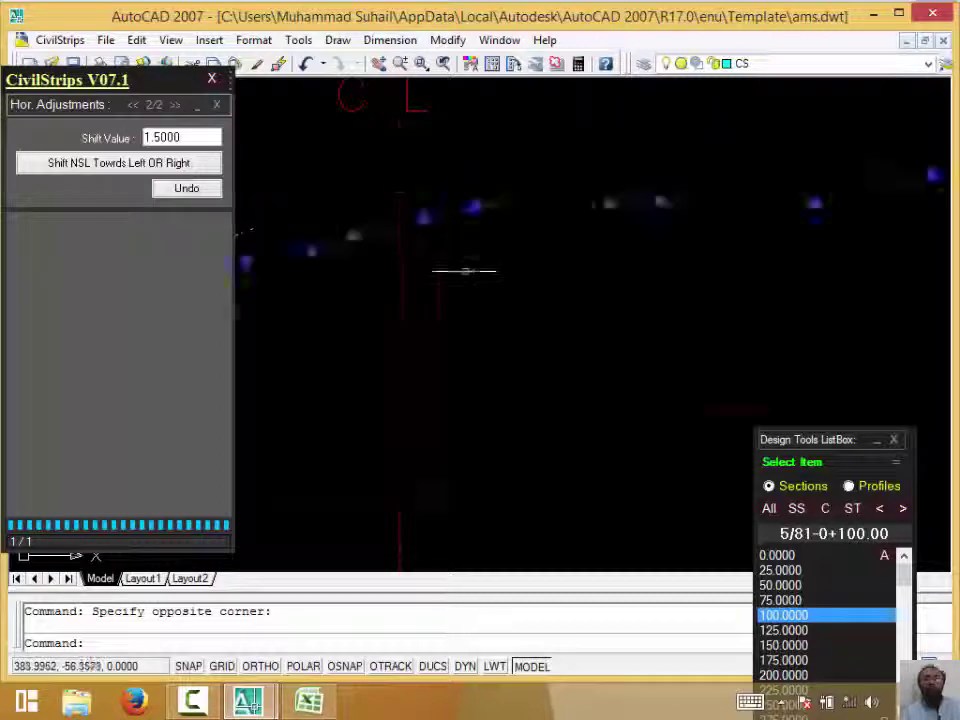
scroll(463, 270, "down", 5)
key("Escape")
type("m")
key("Return")
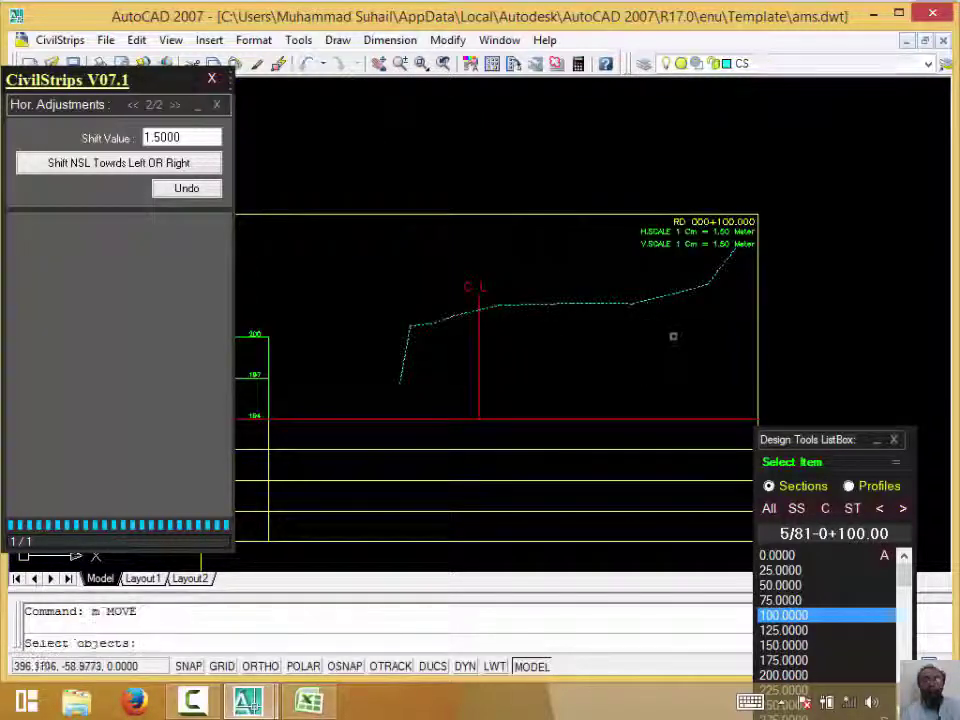
left_click(671, 334)
left_click(615, 289)
key("Return")
left_click(578, 171)
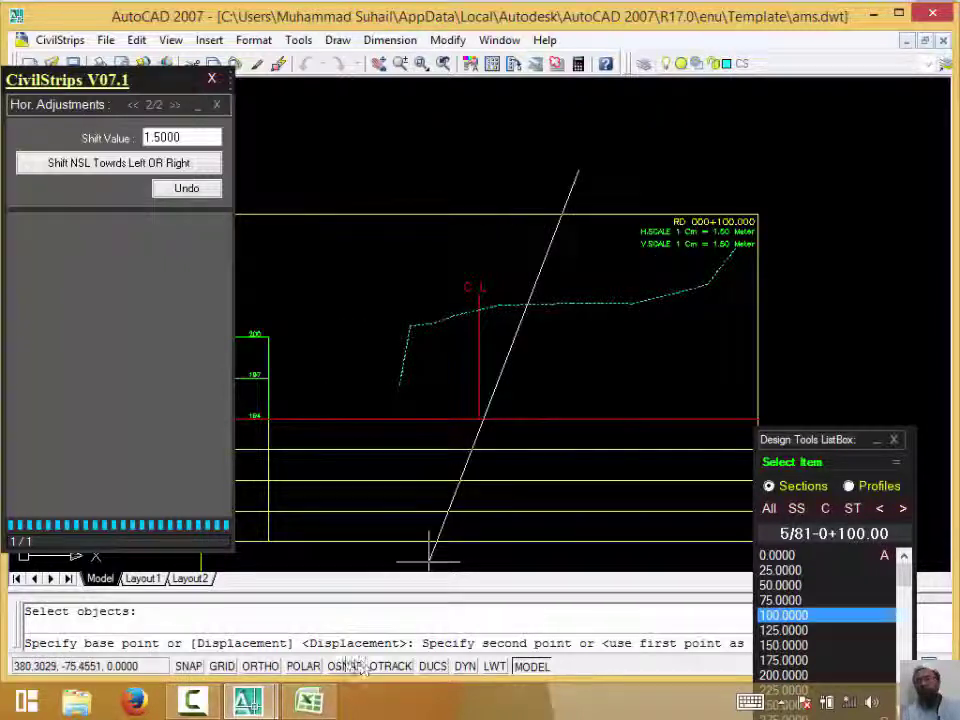
key("F8")
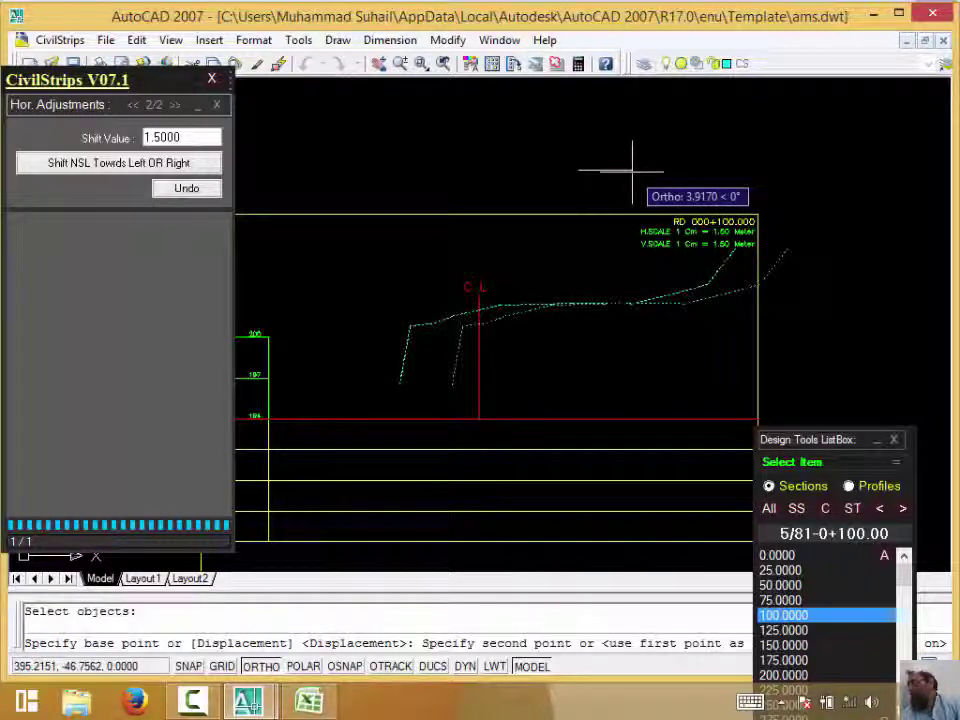
key("Escape")
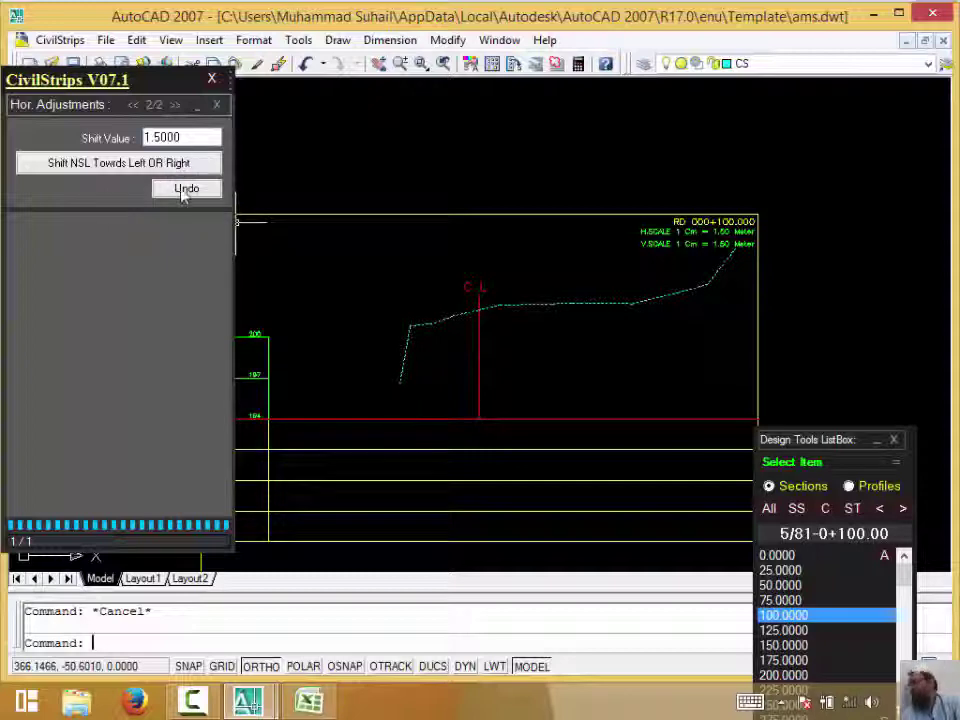
left_click(184, 190)
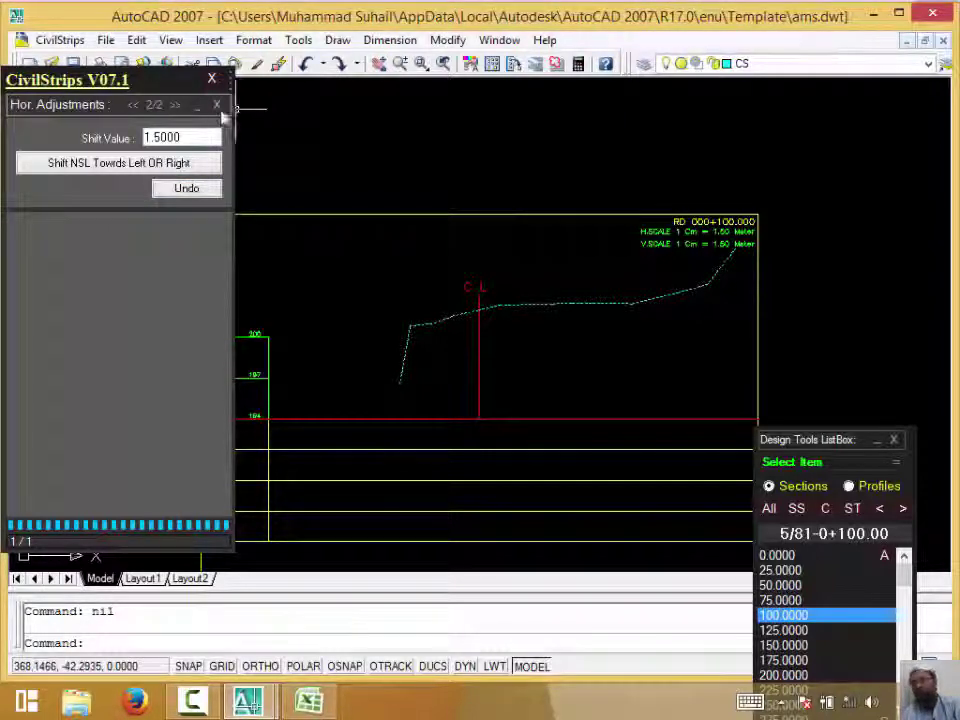